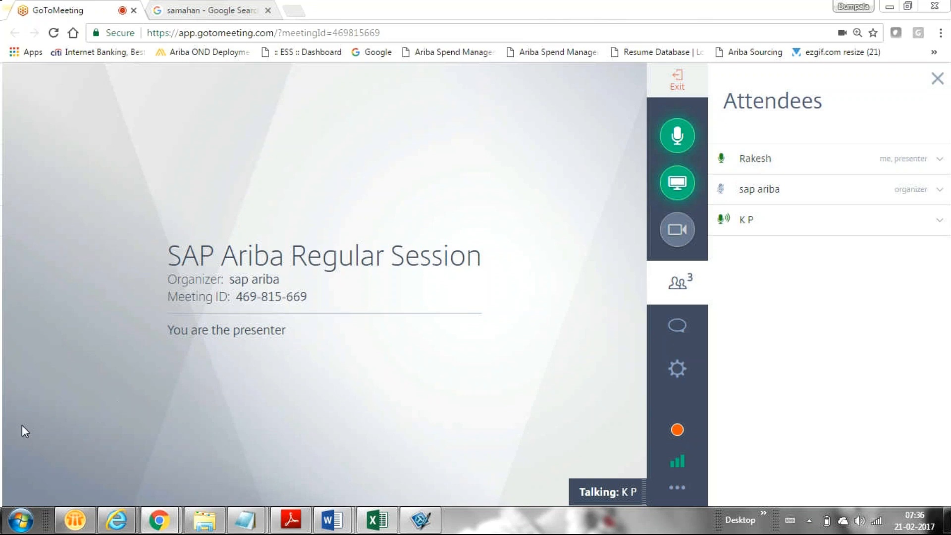
# Bring the Ariba window forward, dismiss the content warning and continue past the certificate warning.
pyautogui.moveTo(117, 529)
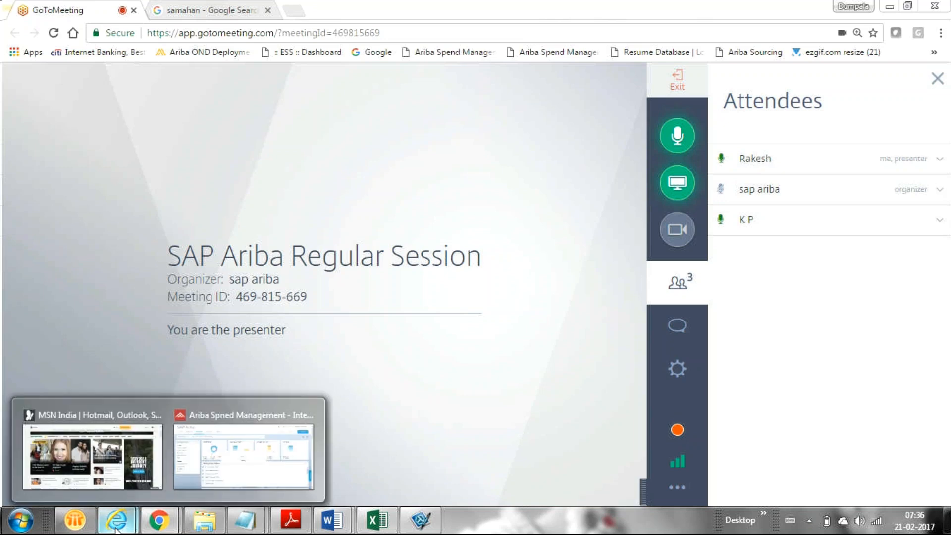
pyautogui.click(270, 443)
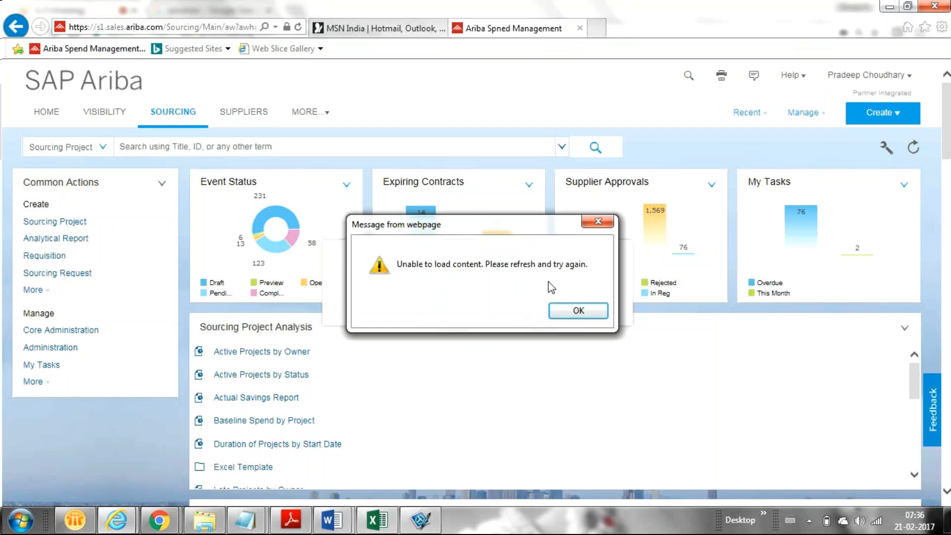
pyautogui.click(580, 311)
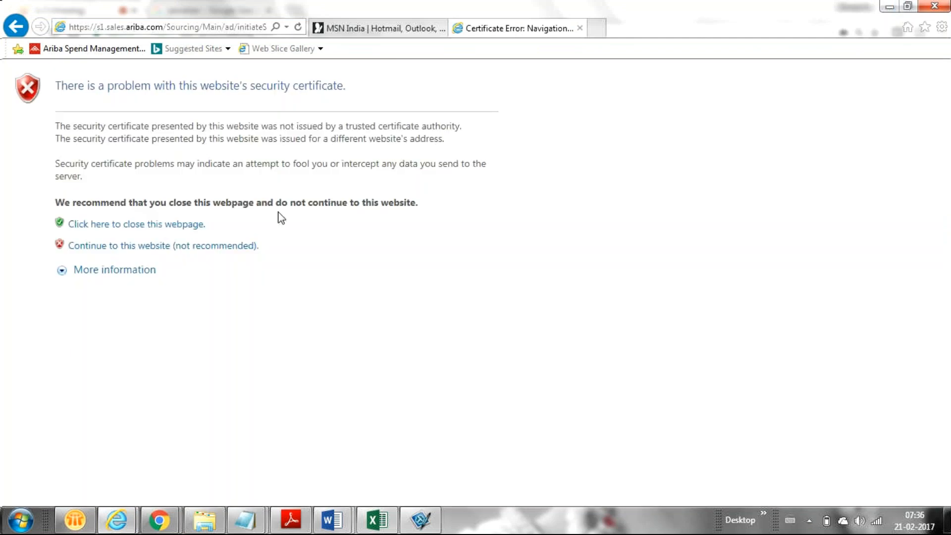
pyautogui.click(202, 251)
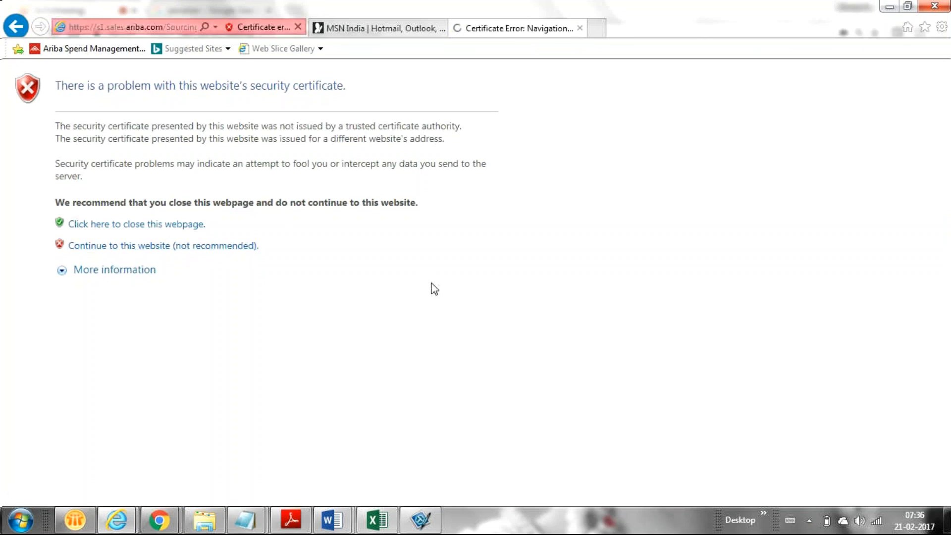
# Sign in to the proxy with the saved username and password.
pyautogui.click(182, 199)
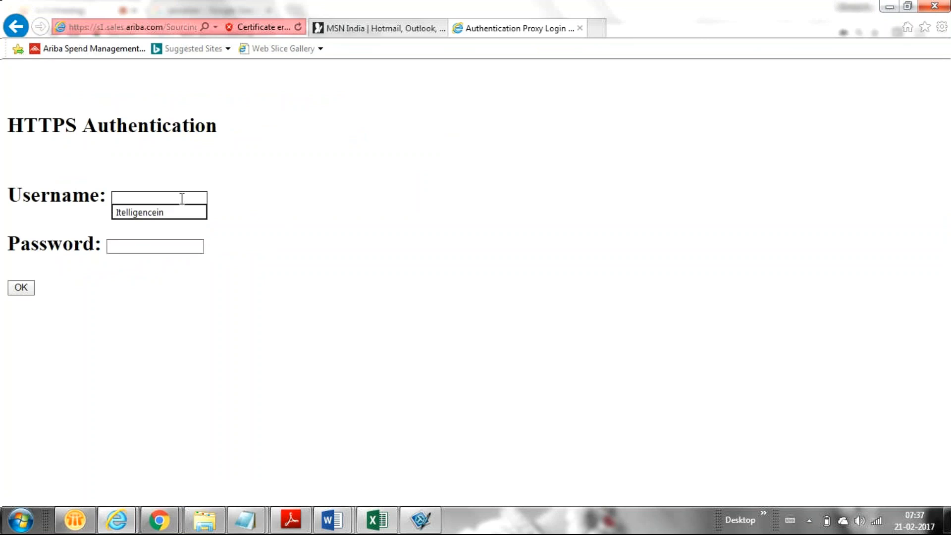
pyautogui.press('Down')
pyautogui.press('Return')
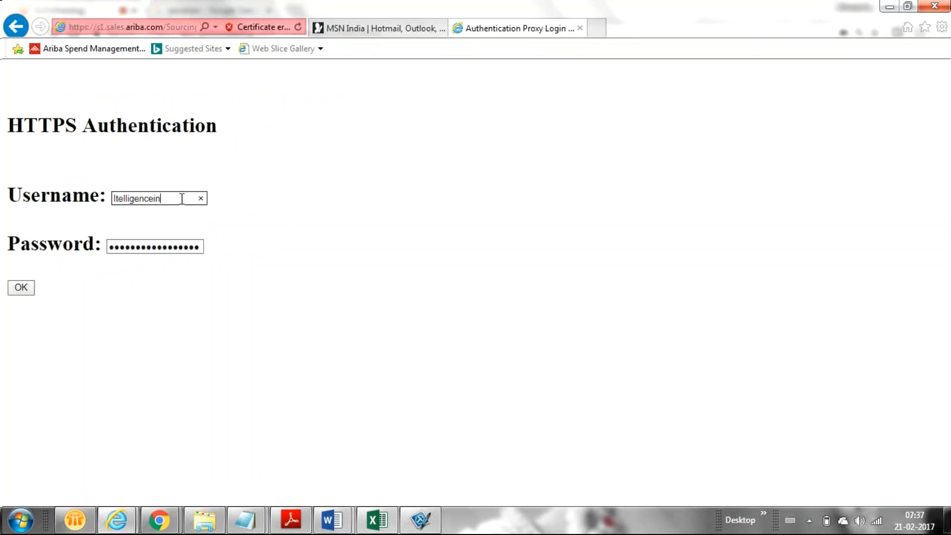
pyautogui.click(15, 292)
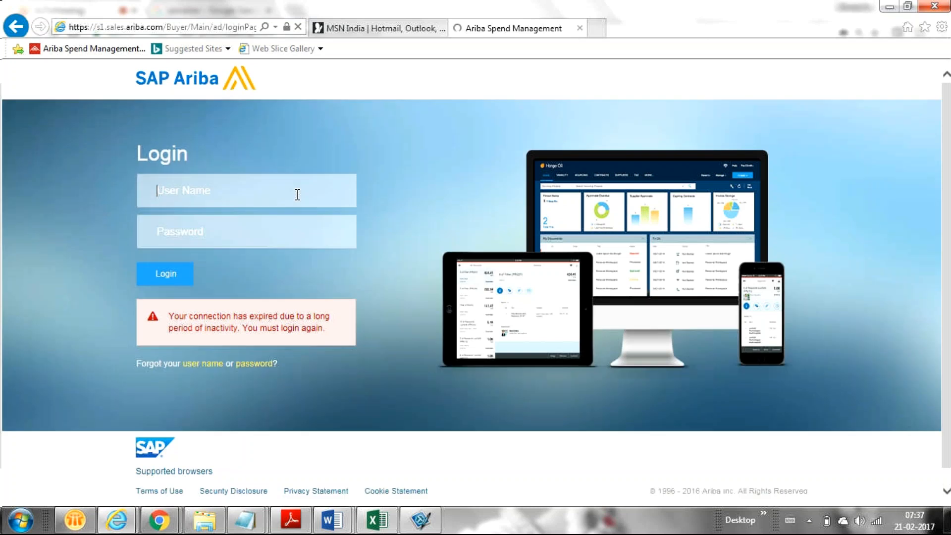
# Log in to Ariba with your user name and password, scroll the Sourcing dashboard, and choose Sourcing Project.
pyautogui.click(186, 196)
pyautogui.write('pchoudhary')
pyautogui.press('Tab')
pyautogui.write('a*******')
pyautogui.press('Return')
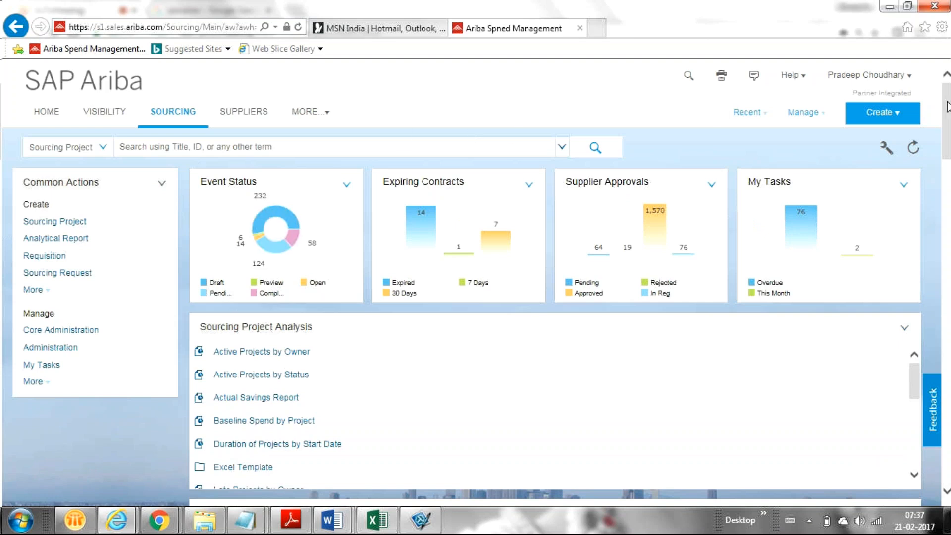
pyautogui.moveTo(945, 106); pyautogui.dragTo(923, 102)
pyautogui.click(48, 221)
# Switch the dashboard to the SUPPLIERS tab to see supplier performance and SPM project counts.
pyautogui.click(244, 112)
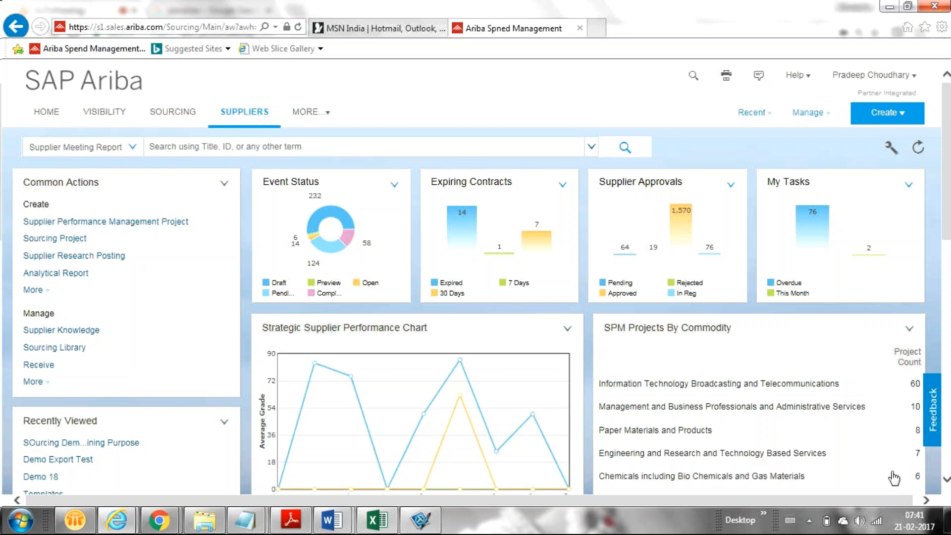
# Check the clock, then bring the GoToMeeting session window back in front of Ariba.
pyautogui.click(917, 526)
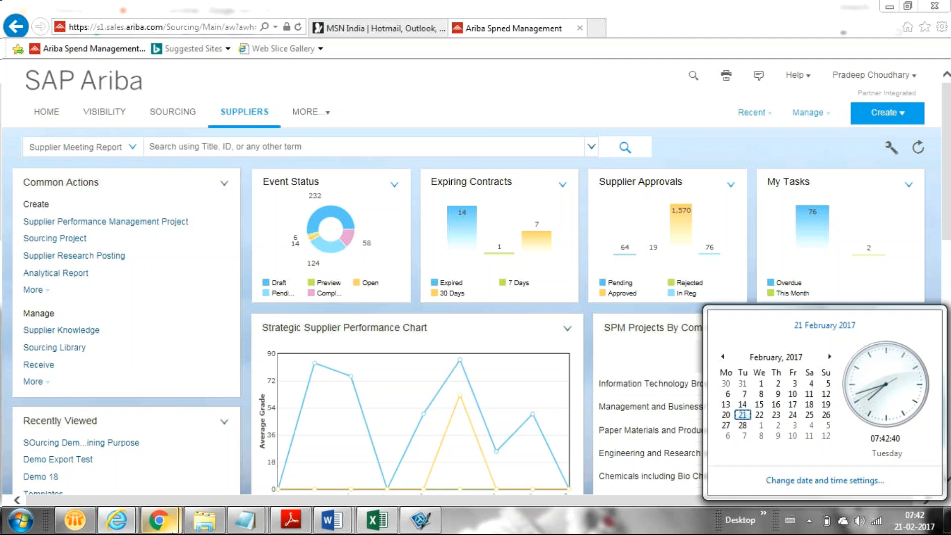
pyautogui.click(159, 520)
pyautogui.click(76, 456)
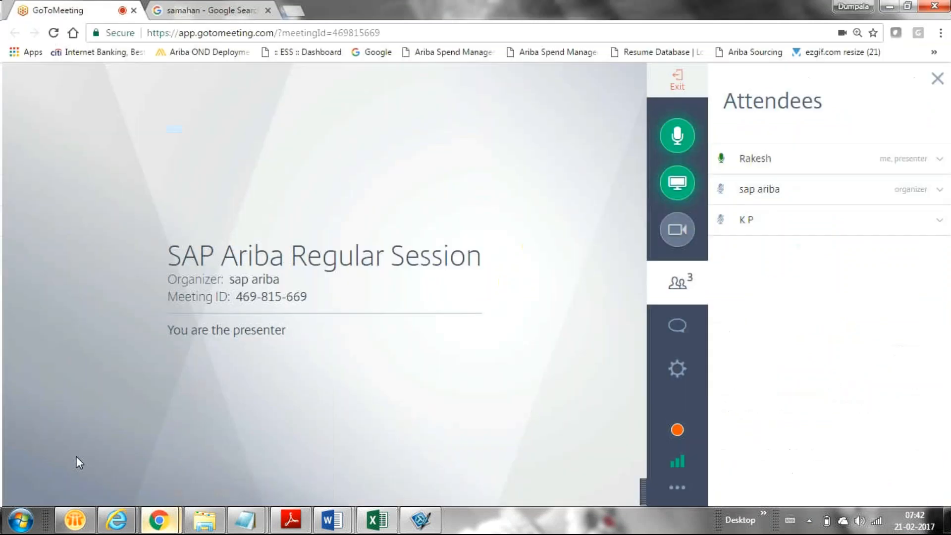
pyautogui.click(884, 6)
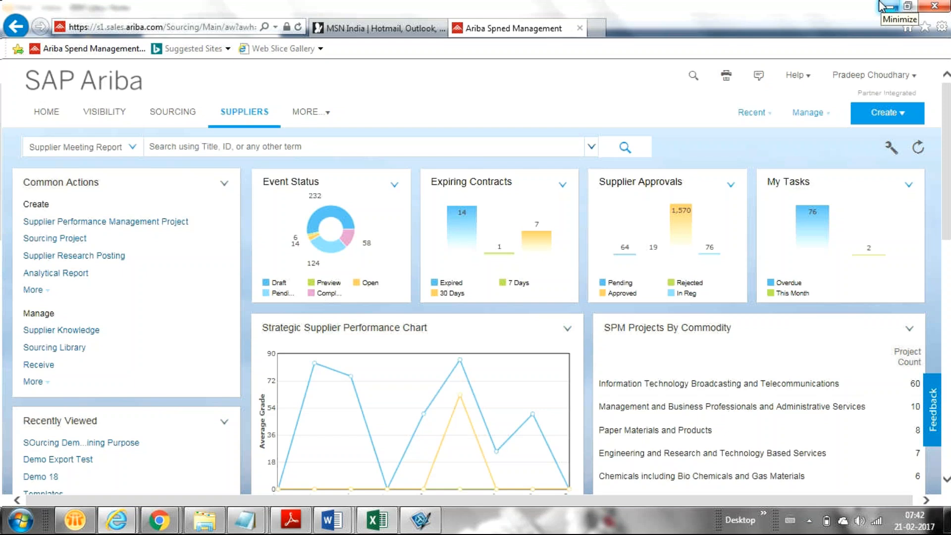
pyautogui.click(158, 521)
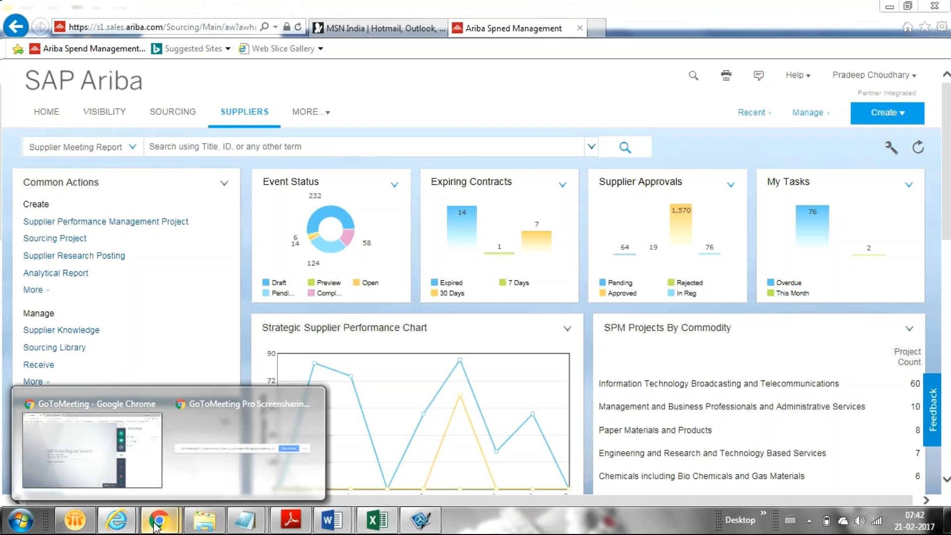
pyautogui.click(45, 460)
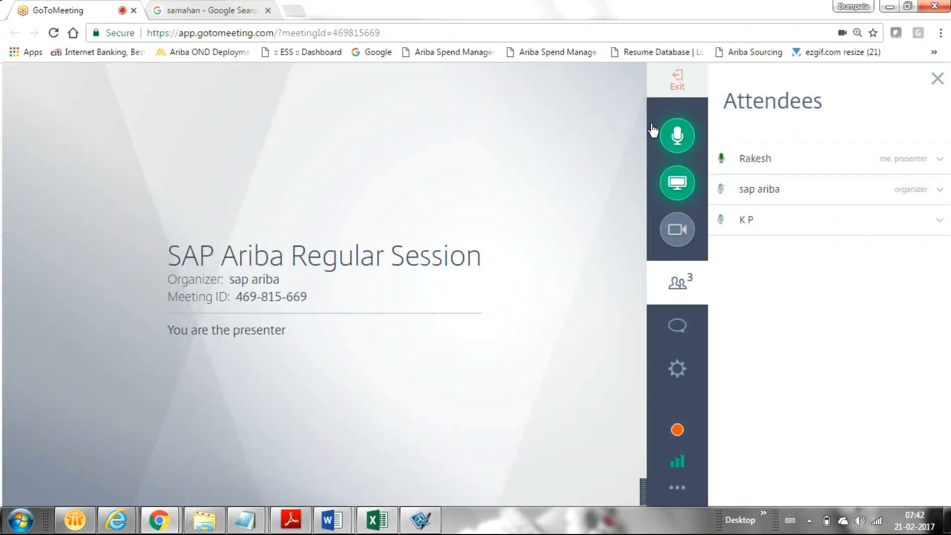
# Mute your microphone and minimize the GoToMeeting window to return to the Ariba dashboard.
pyautogui.click(677, 137)
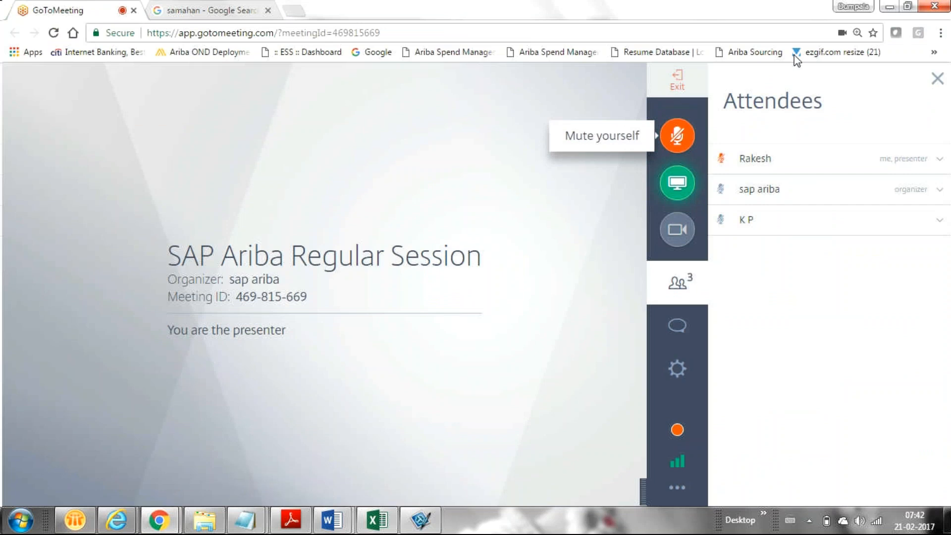
pyautogui.click(887, 5)
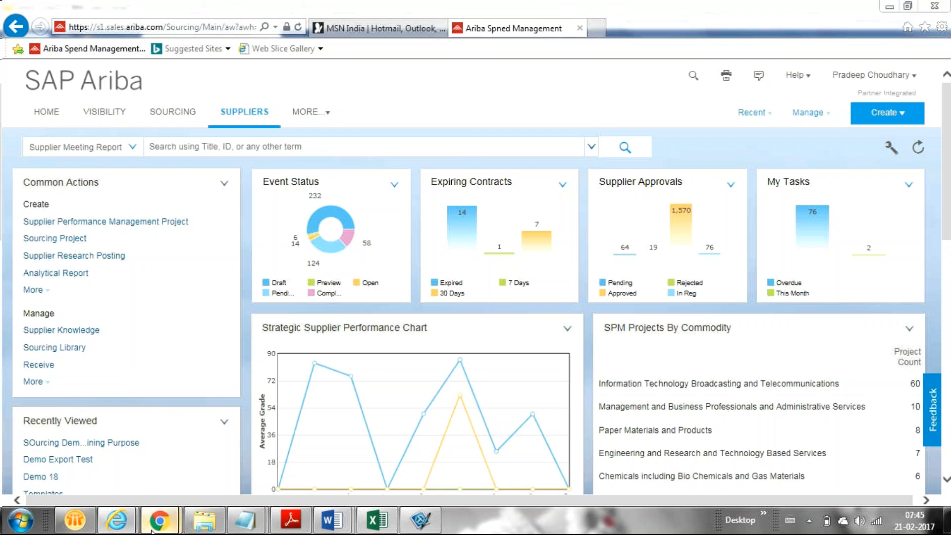
pyautogui.moveTo(159, 521)
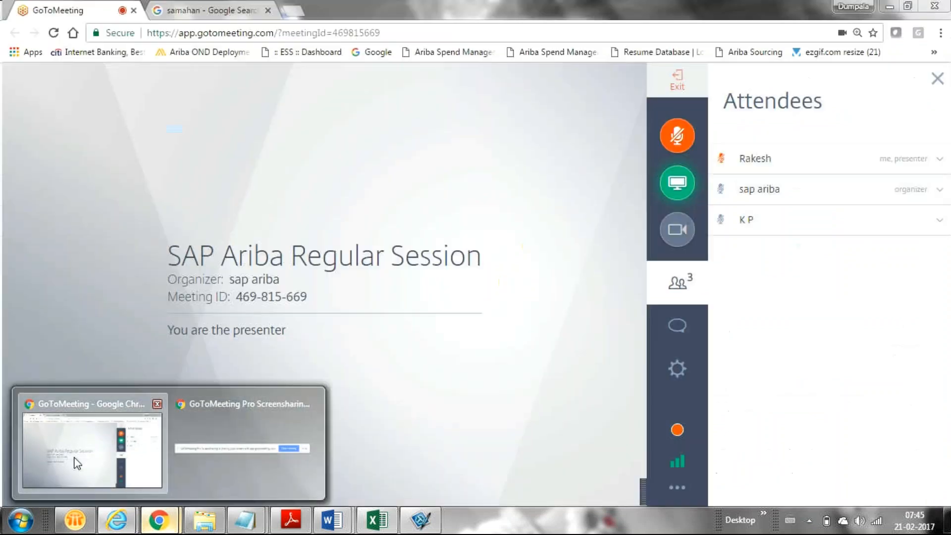
# Bring the meeting forward, mute then unmute your microphone, and switch to the Ariba window.
pyautogui.click(62, 478)
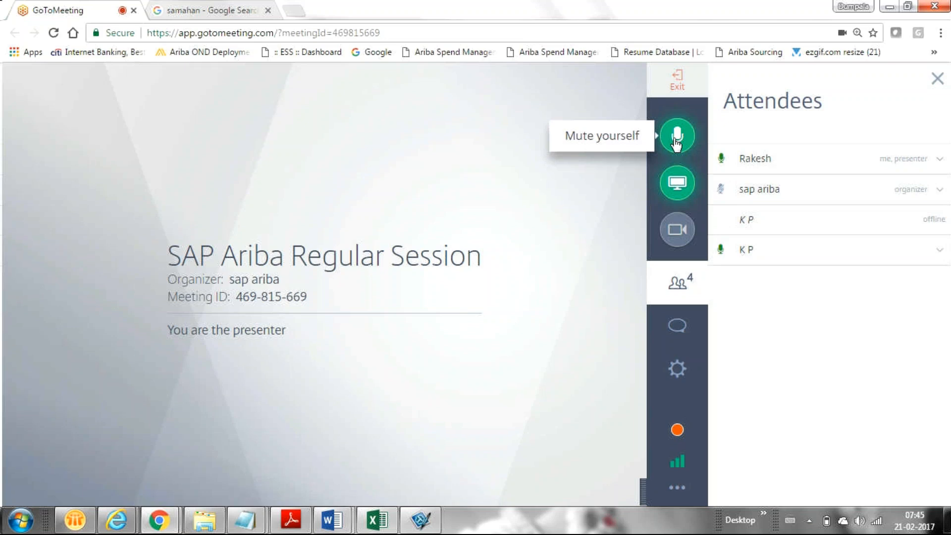
pyautogui.click(676, 141)
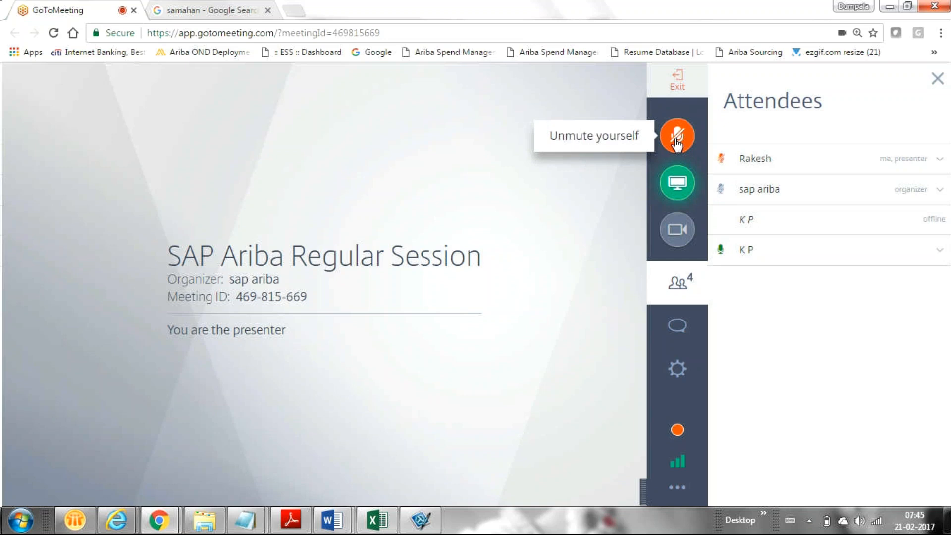
pyautogui.click(677, 143)
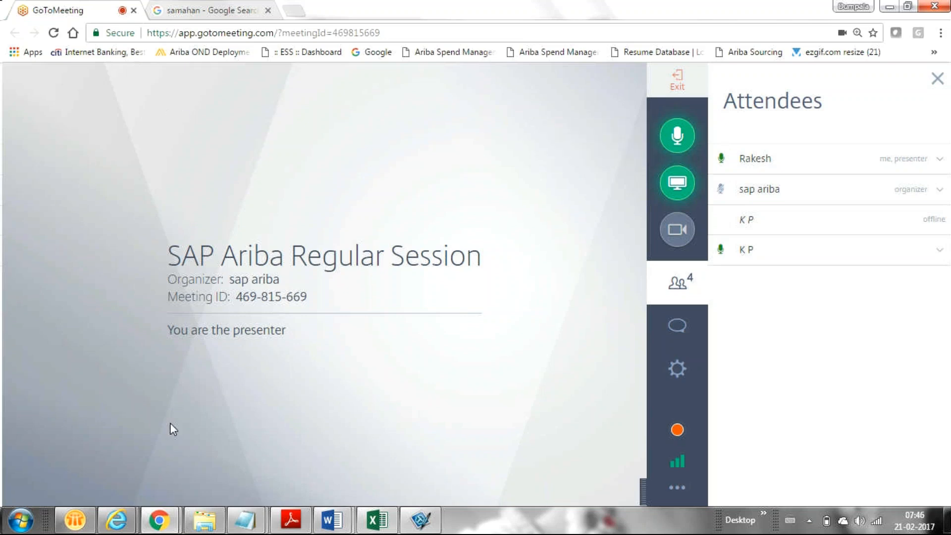
pyautogui.moveTo(159, 521)
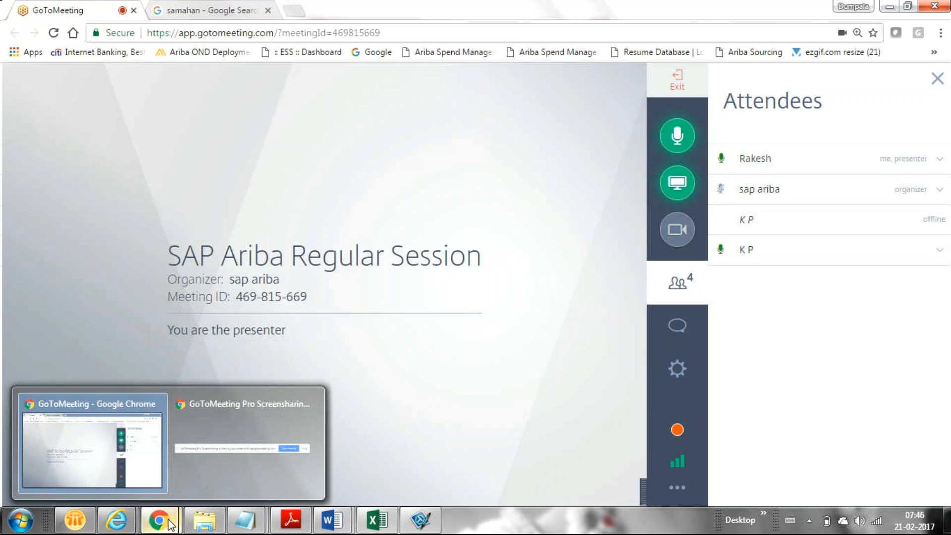
pyautogui.moveTo(117, 520)
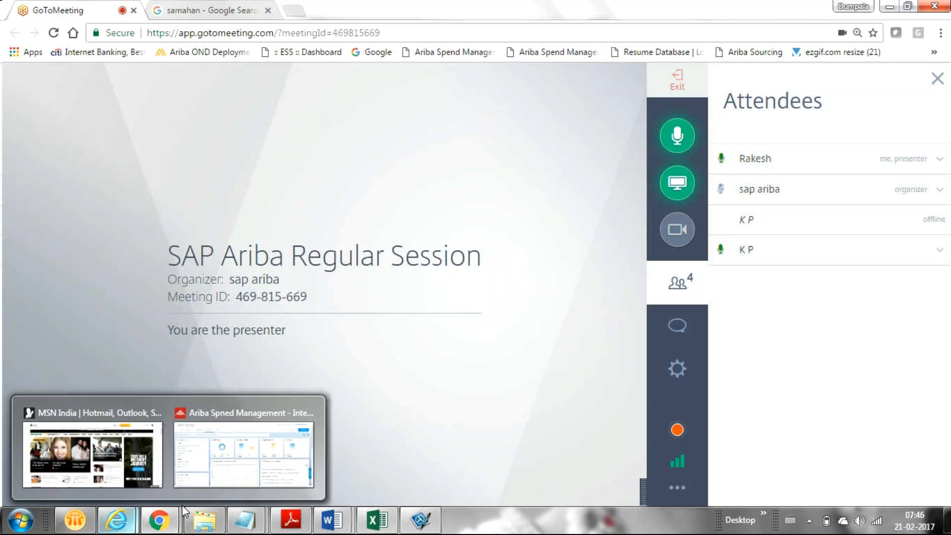
pyautogui.click(232, 481)
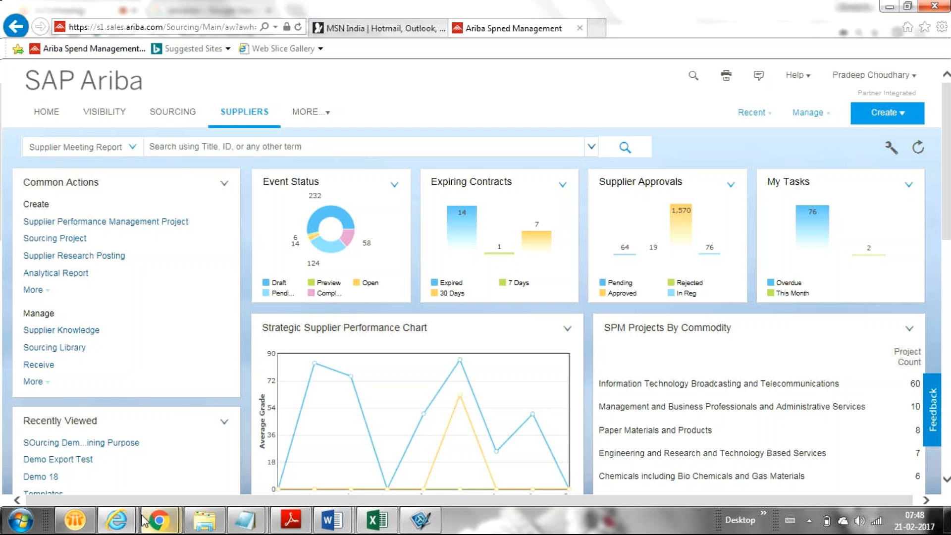
# Return to the meeting window, then switch back to the Ariba Suppliers dashboard in Internet Explorer.
pyautogui.moveTo(144, 521)
pyautogui.click(78, 474)
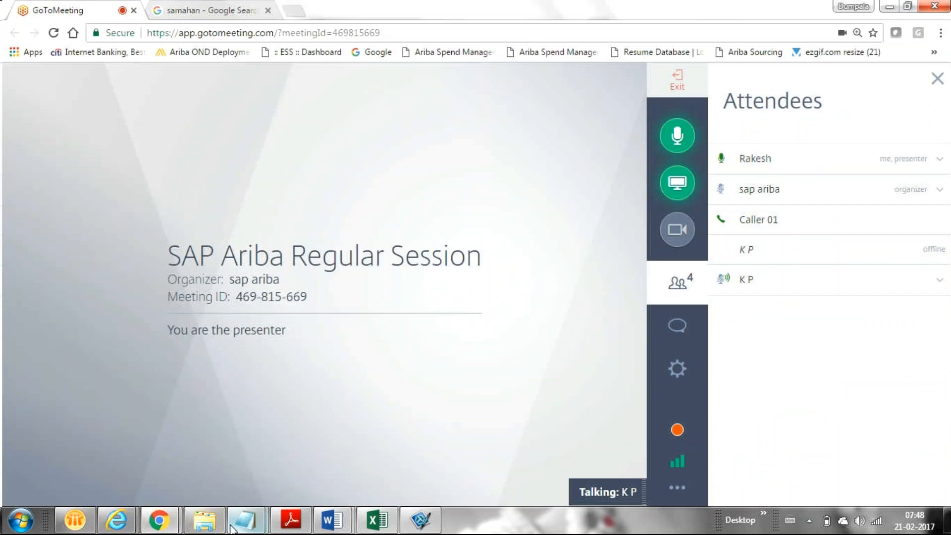
pyautogui.moveTo(235, 527)
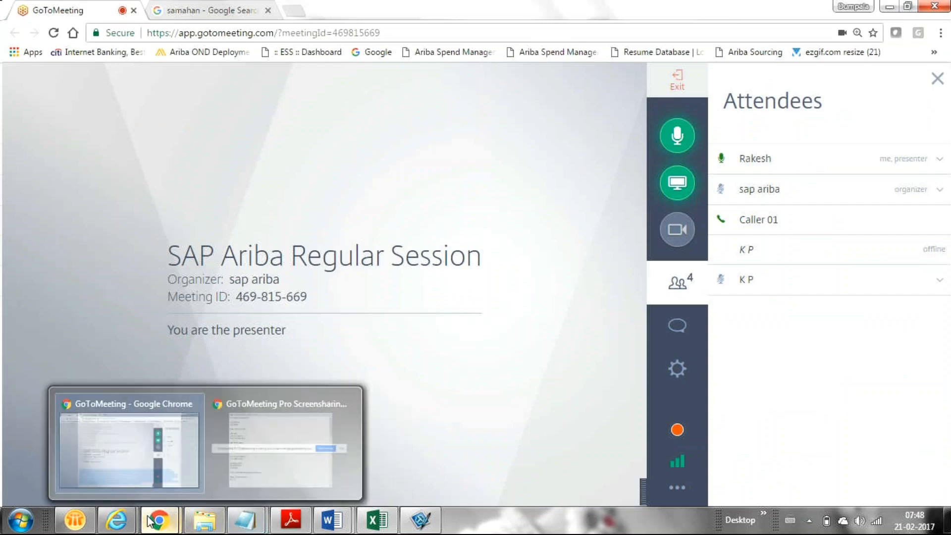
pyautogui.moveTo(116, 520)
pyautogui.click(246, 479)
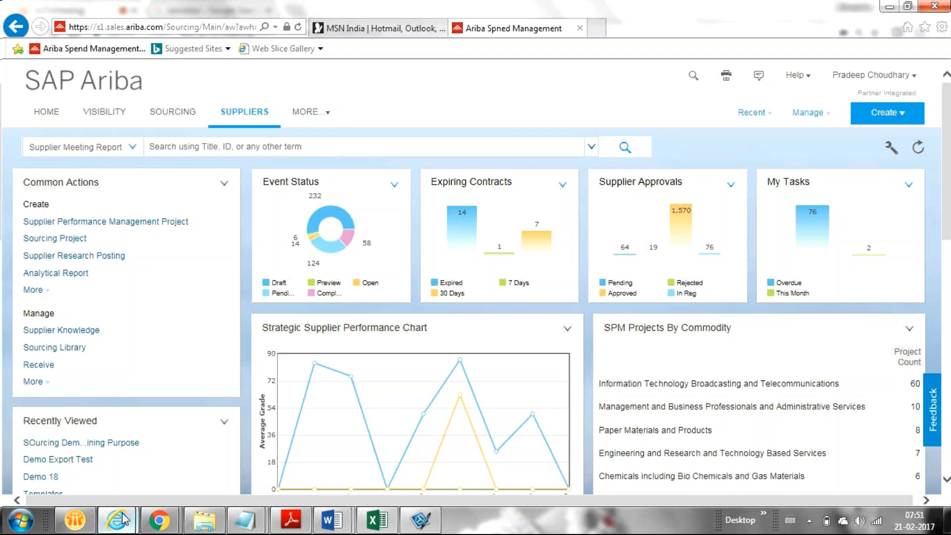
# Bring the Ariba dashboard forward, then switch to the GoToMeeting SAP Ariba Regular Session window.
pyautogui.moveTo(120, 524)
pyautogui.click(275, 429)
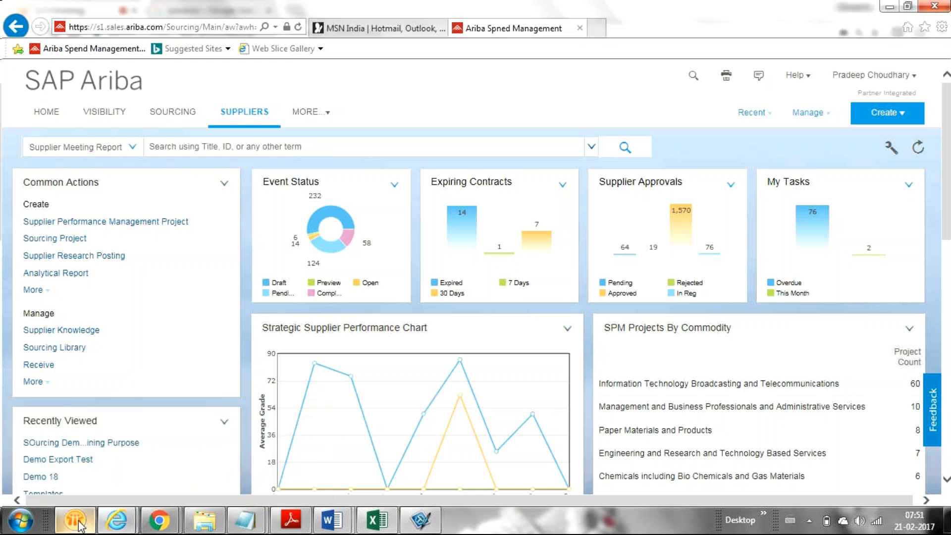
pyautogui.moveTo(83, 525)
pyautogui.moveTo(158, 522)
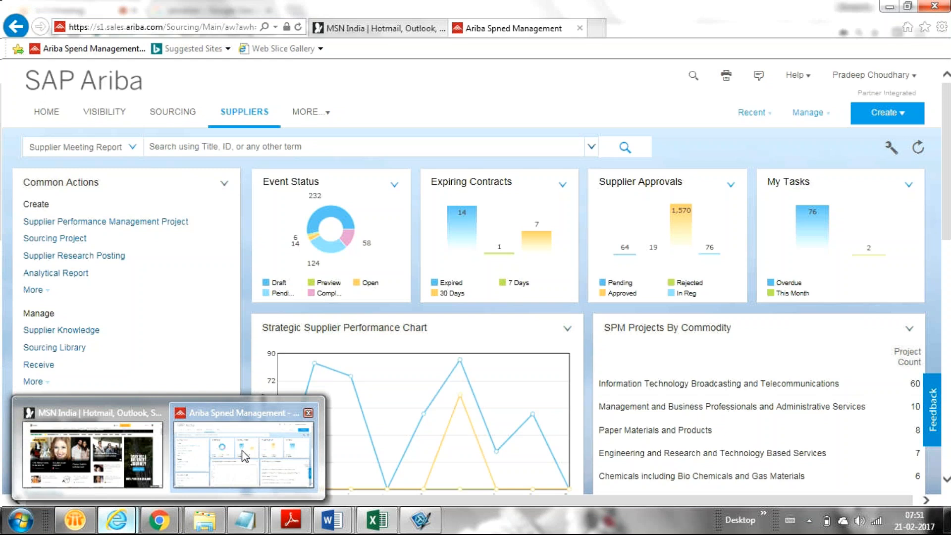
pyautogui.click(227, 460)
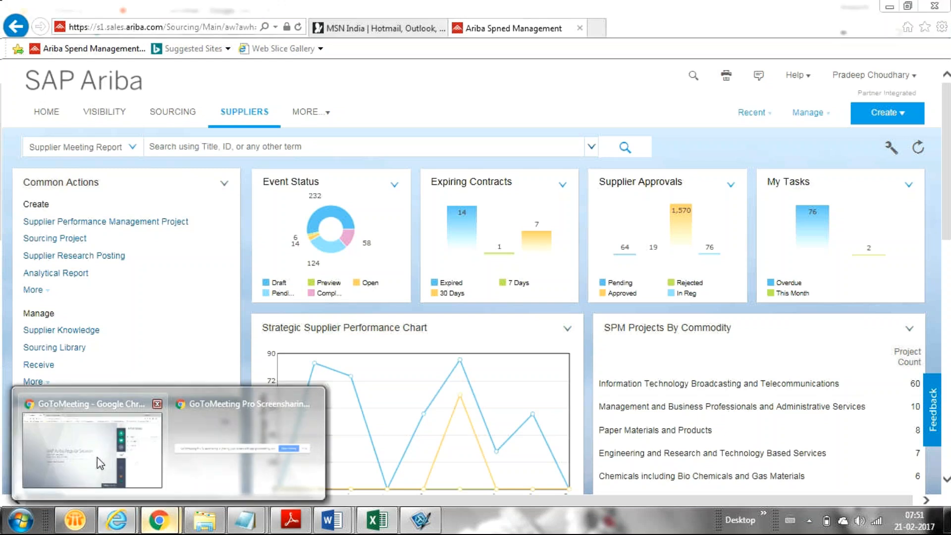
pyautogui.click(96, 461)
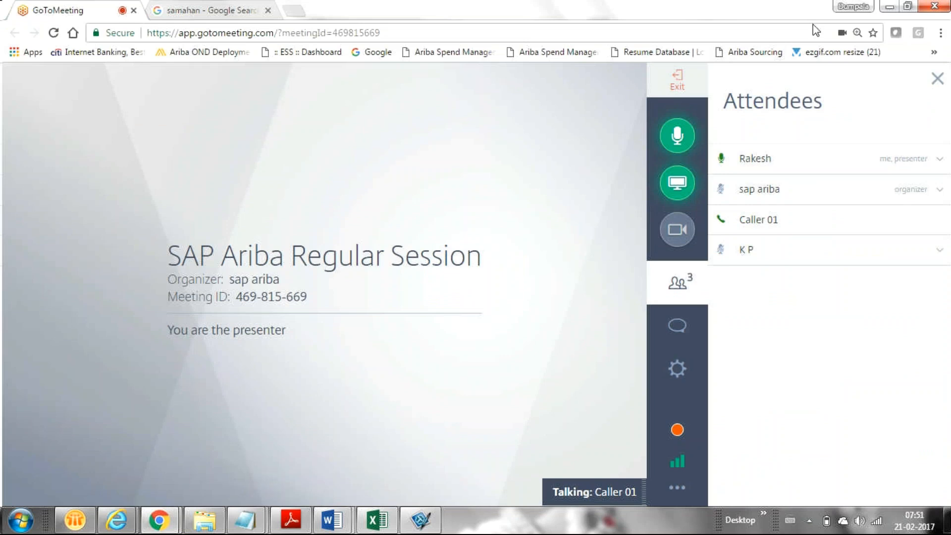
# Minimize the GoToMeeting Chrome window to reveal the Ariba dashboard with 64 pending approvals.
pyautogui.click(891, 6)
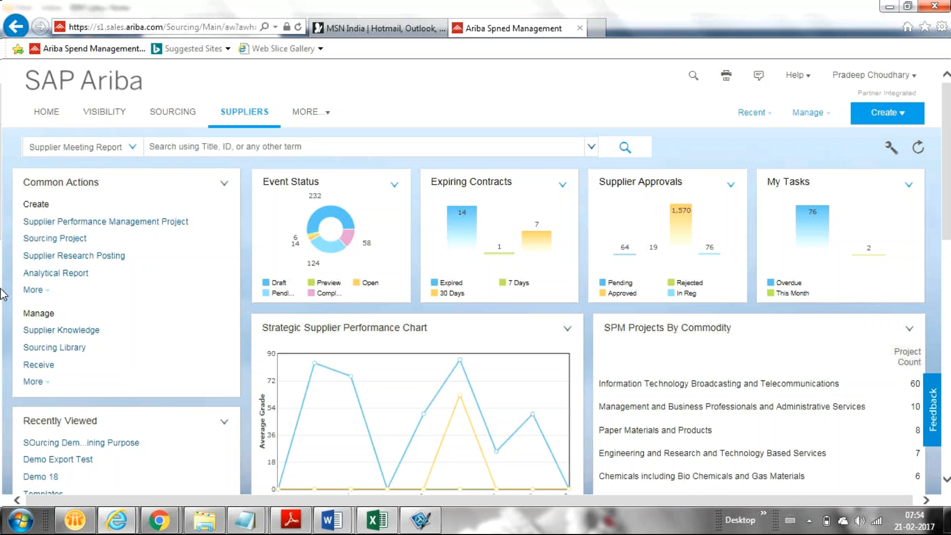
pyautogui.click(156, 527)
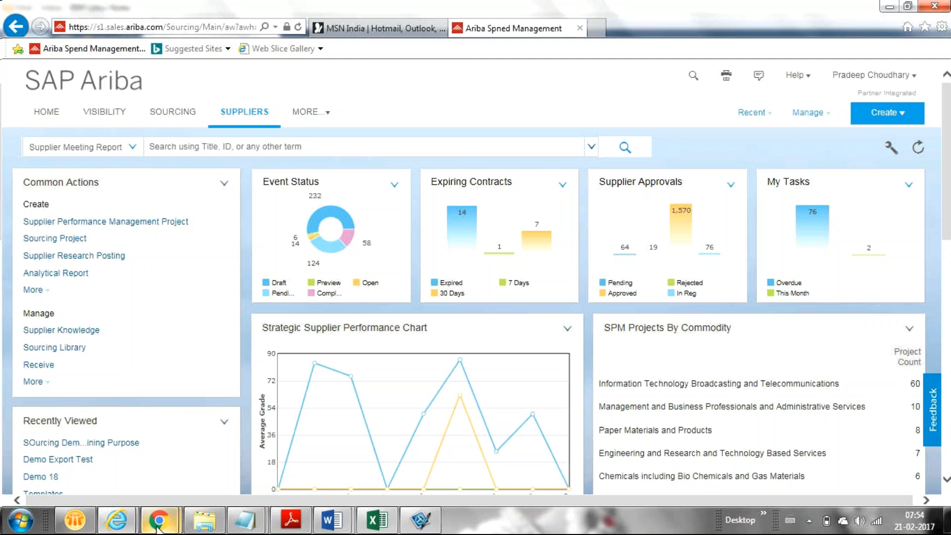
pyautogui.click(70, 446)
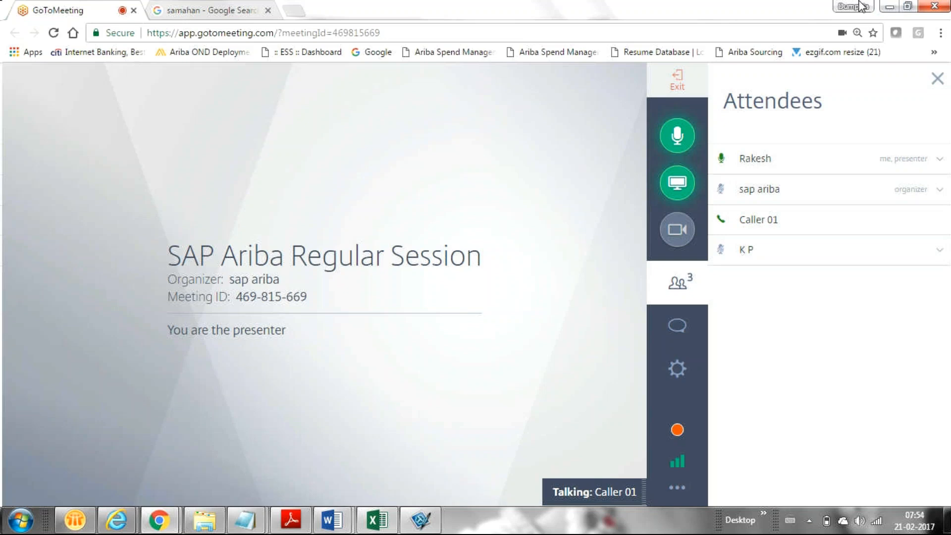
pyautogui.click(891, 6)
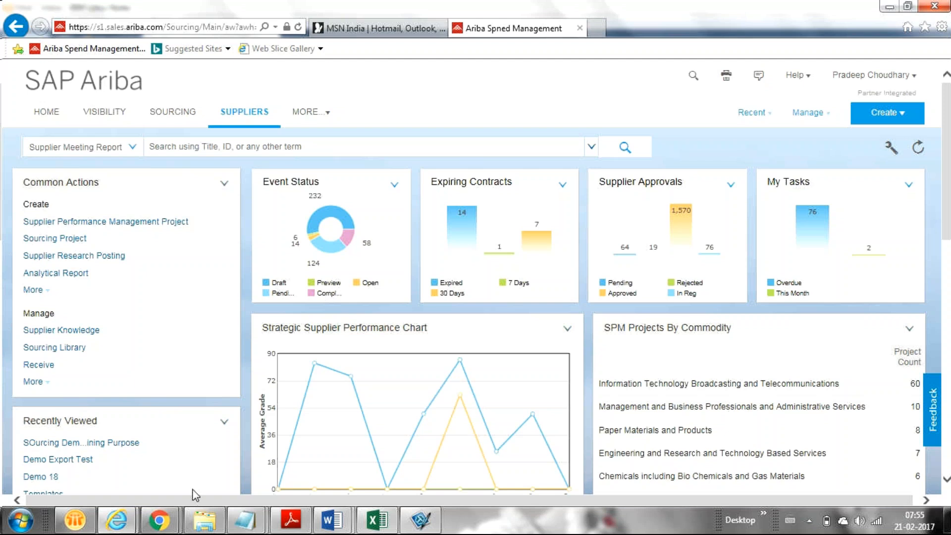
pyautogui.moveTo(159, 520)
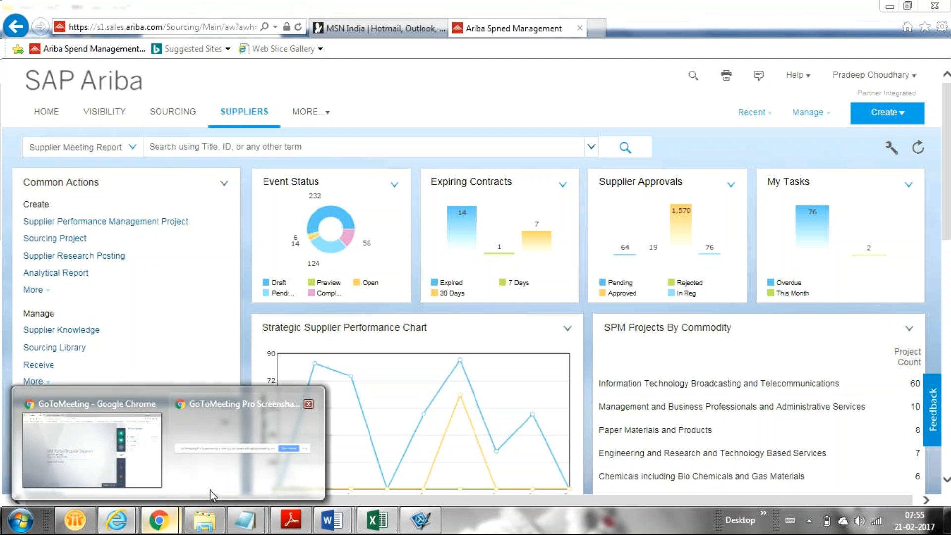
pyautogui.click(75, 437)
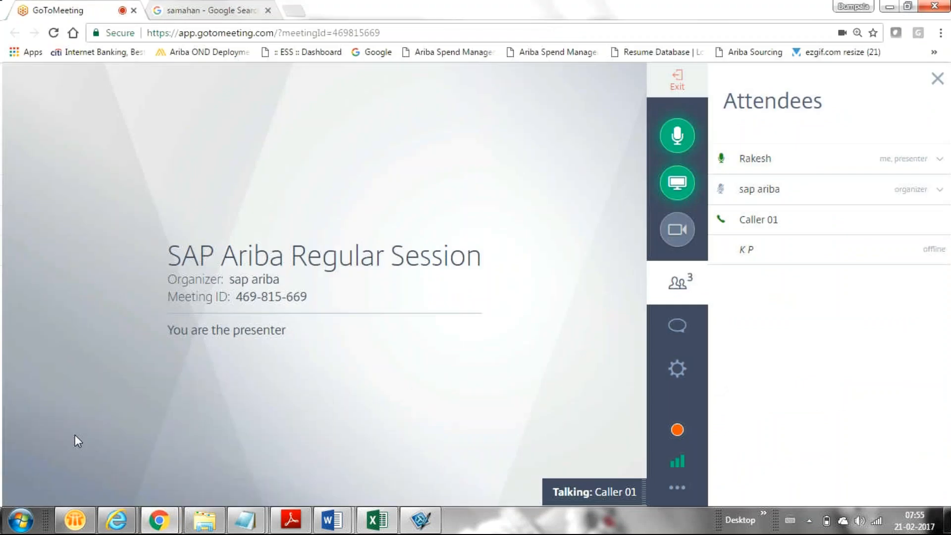
pyautogui.click(890, 6)
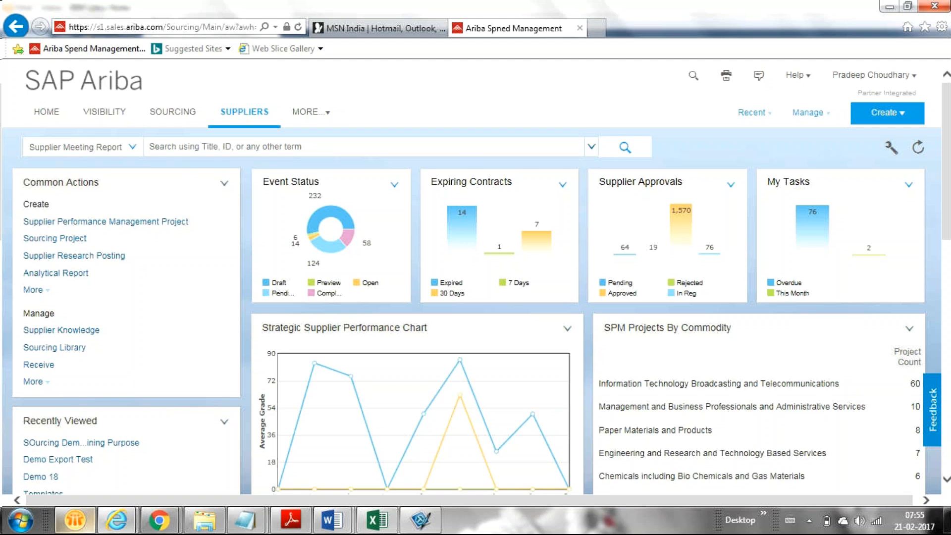
# Open a new Chrome tab and search Google for 'Hybris'.
pyautogui.moveTo(154, 517)
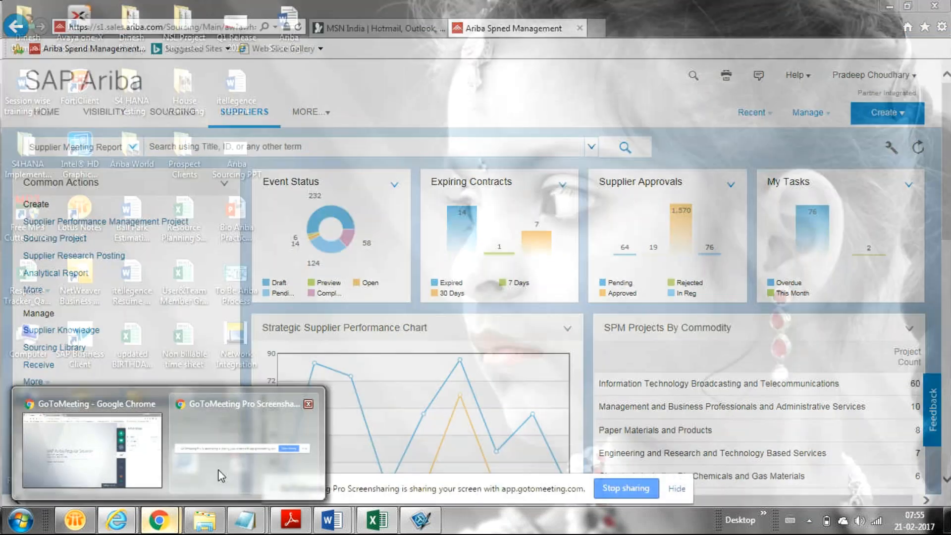
pyautogui.click(221, 471)
pyautogui.click(294, 10)
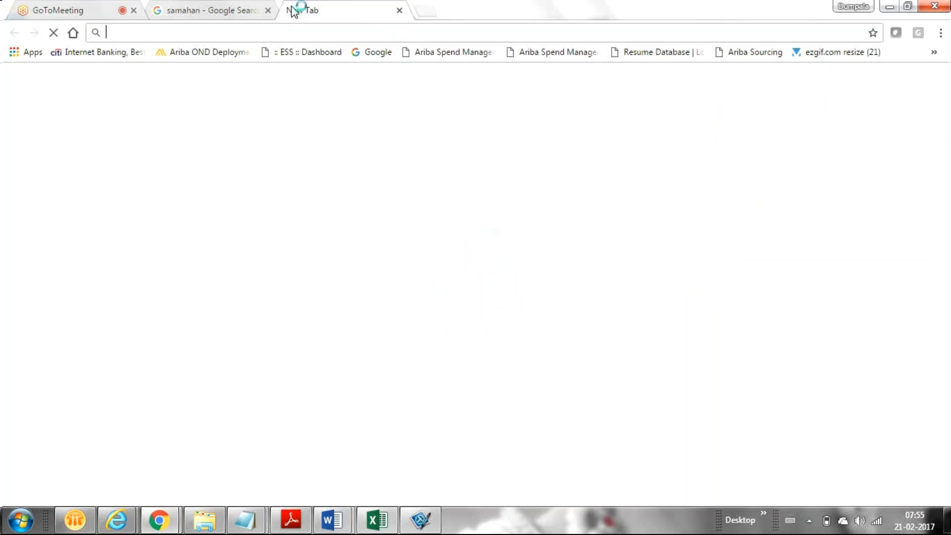
pyautogui.write('Hybris')
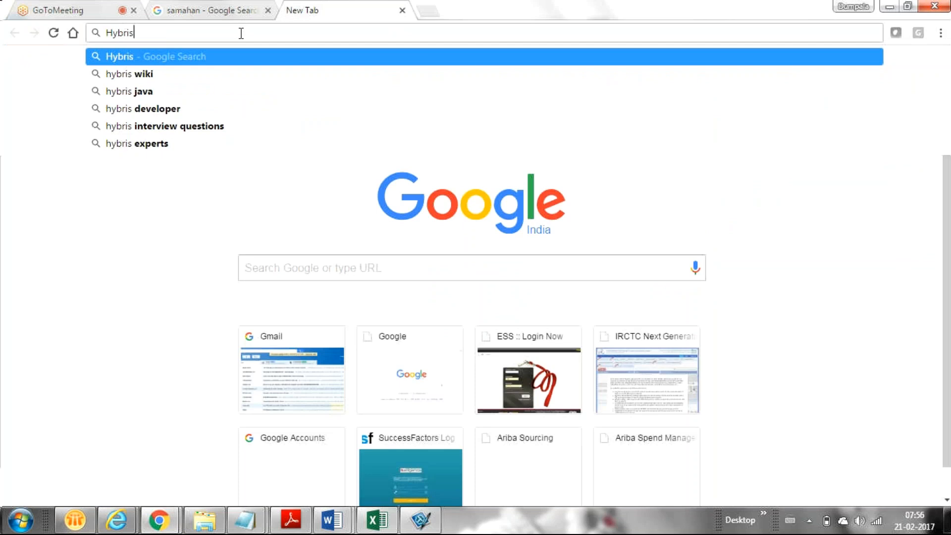
pyautogui.press('Return')
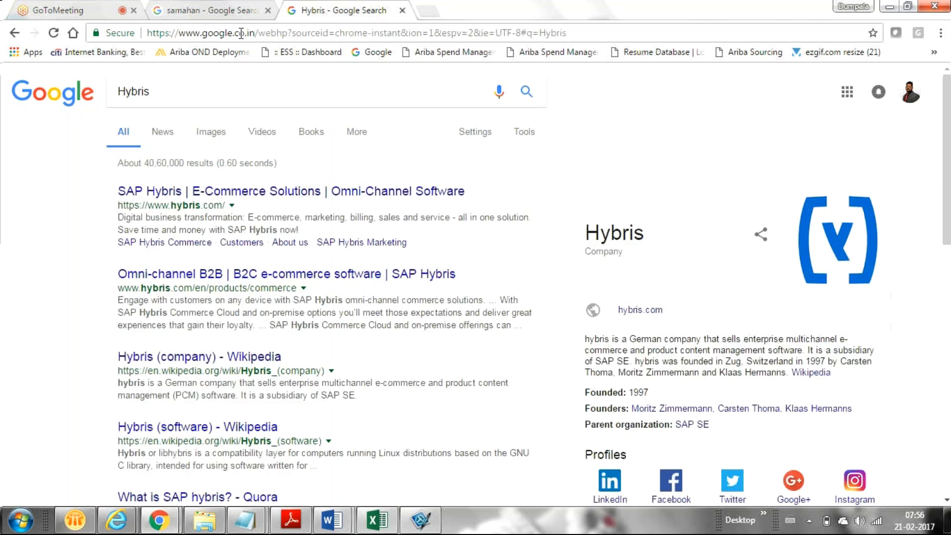
# Open the first SAP Hybris result, look over the hybris.com home page, then minimize Chrome.
pyautogui.click(176, 191)
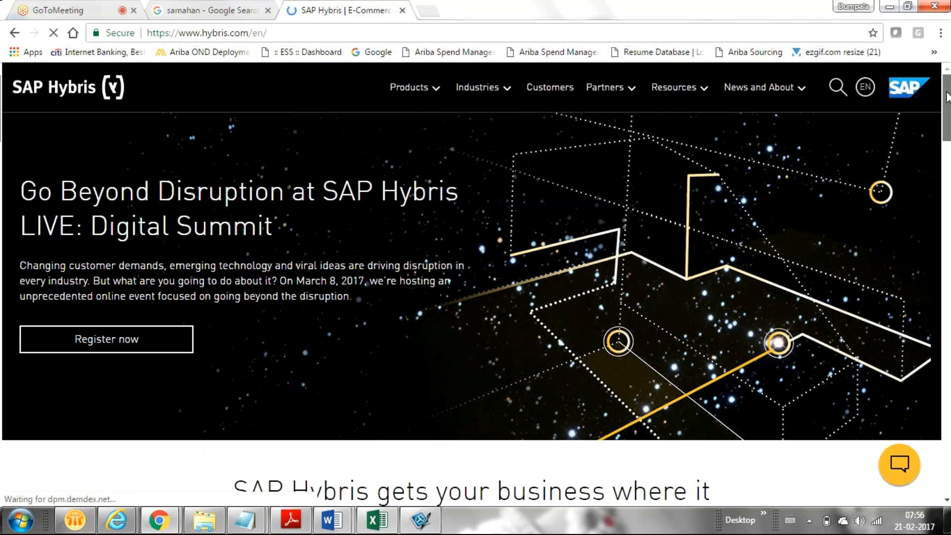
pyautogui.moveTo(948, 97); pyautogui.dragTo(900, 129)
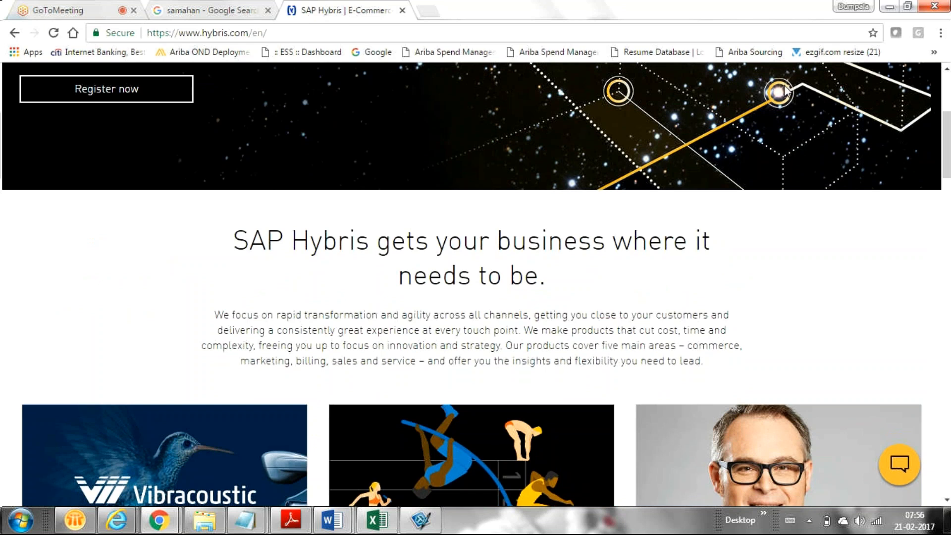
pyautogui.moveTo(788, 92); pyautogui.dragTo(930, 161)
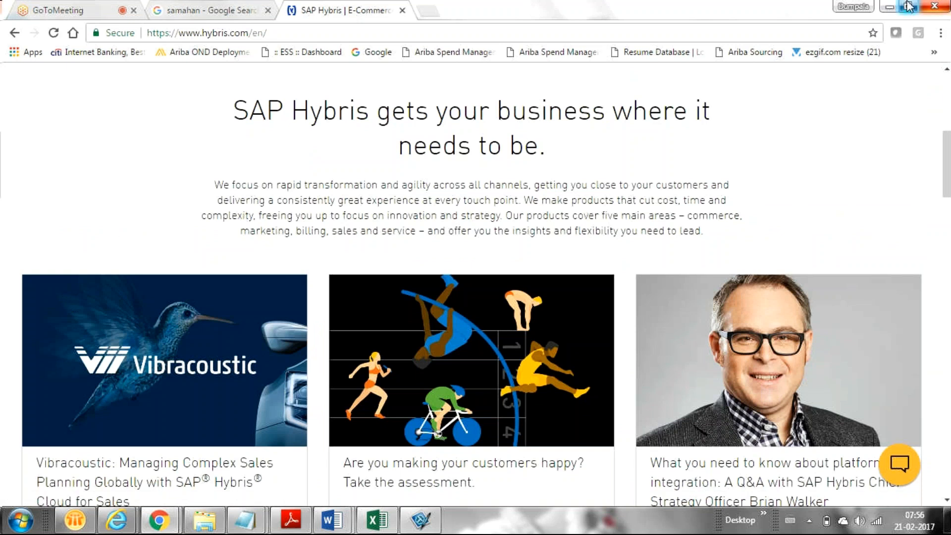
pyautogui.click(889, 6)
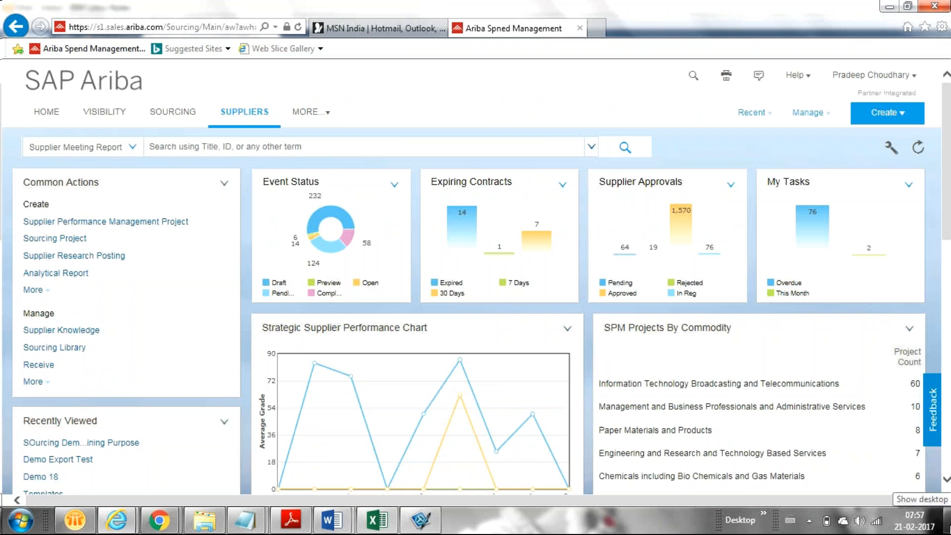
# Show the desktop, step through its icons, and open the backup folder.
pyautogui.click(949, 528)
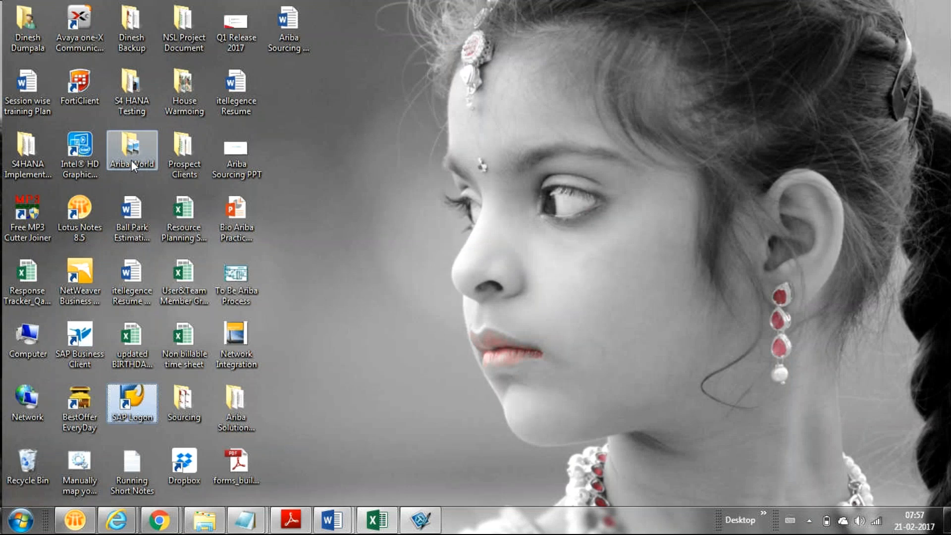
pyautogui.press('s')
pyautogui.press('s')
pyautogui.press('s')
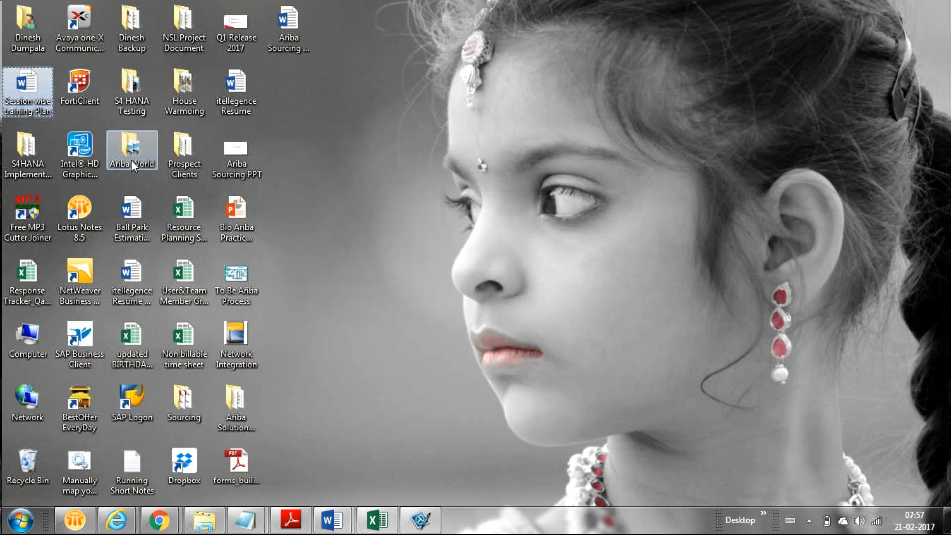
pyautogui.press('s')
pyautogui.press('s')
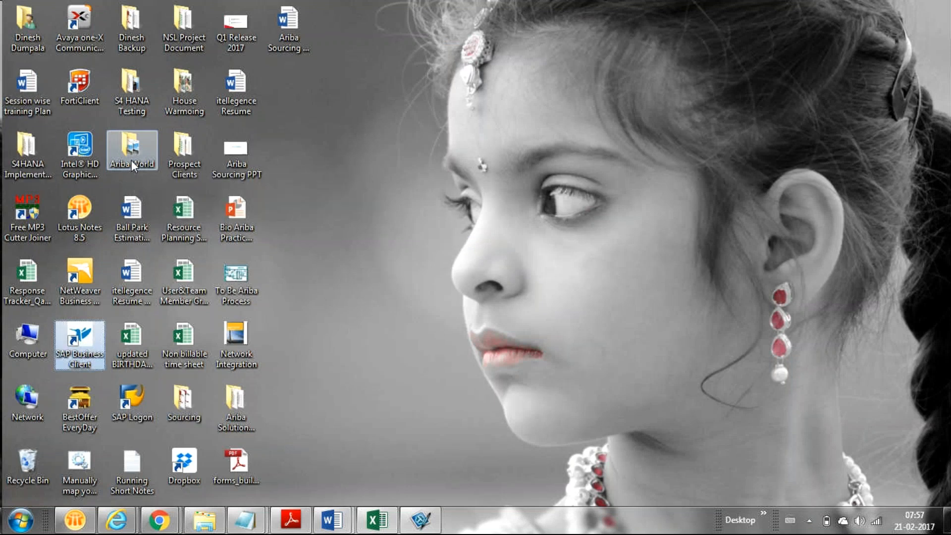
pyautogui.press('s')
pyautogui.press('s')
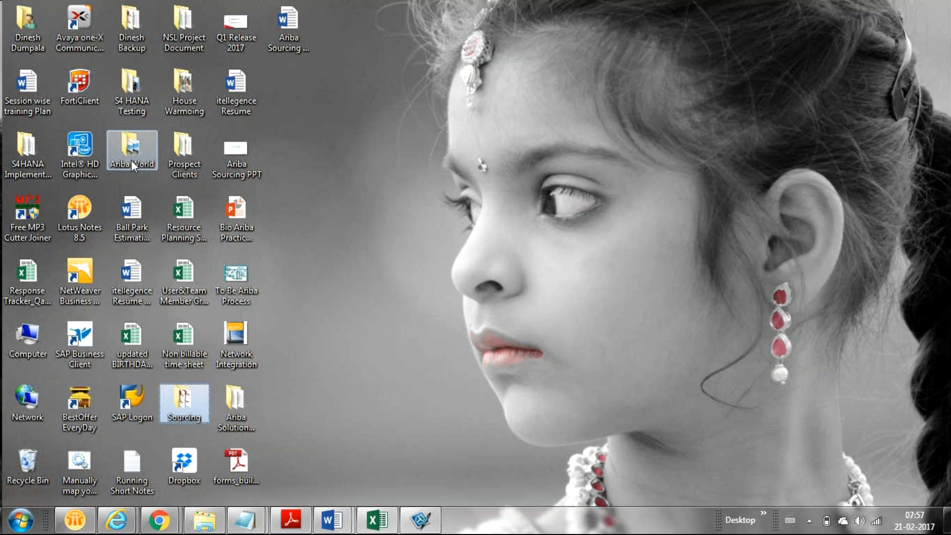
pyautogui.press('s')
pyautogui.press('s')
pyautogui.press('s')
pyautogui.press('s')
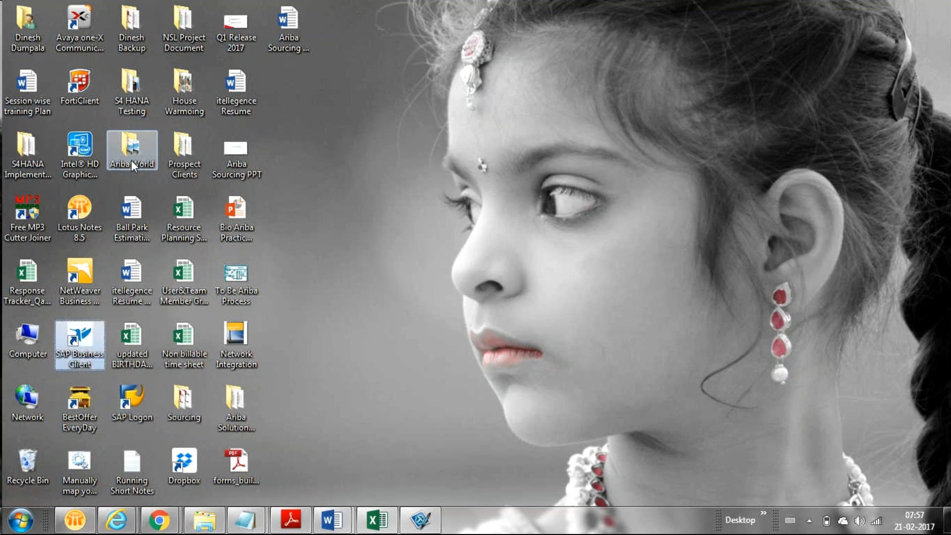
pyautogui.click(139, 33)
pyautogui.doubleClick(139, 34)
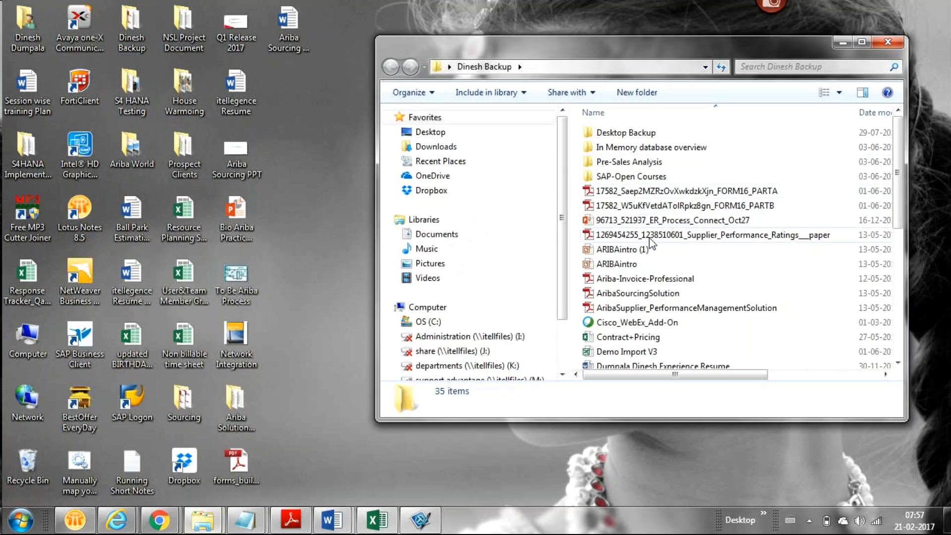
# Step through the backup folder's files to the 'What is Hybris and Fieldglass' presentation.
pyautogui.click(657, 293)
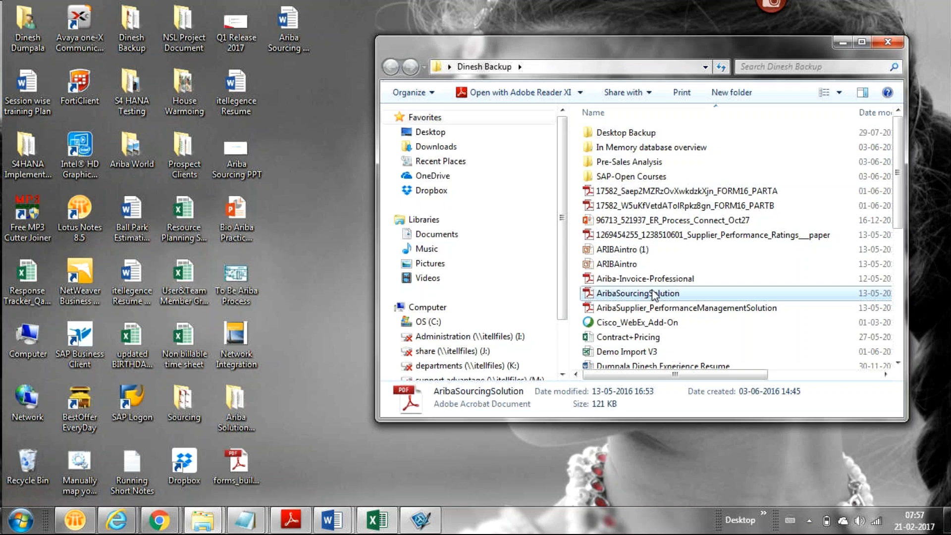
pyautogui.press('Up')
pyautogui.press('Up')
pyautogui.press('Up')
pyautogui.press('Up')
pyautogui.press('Up')
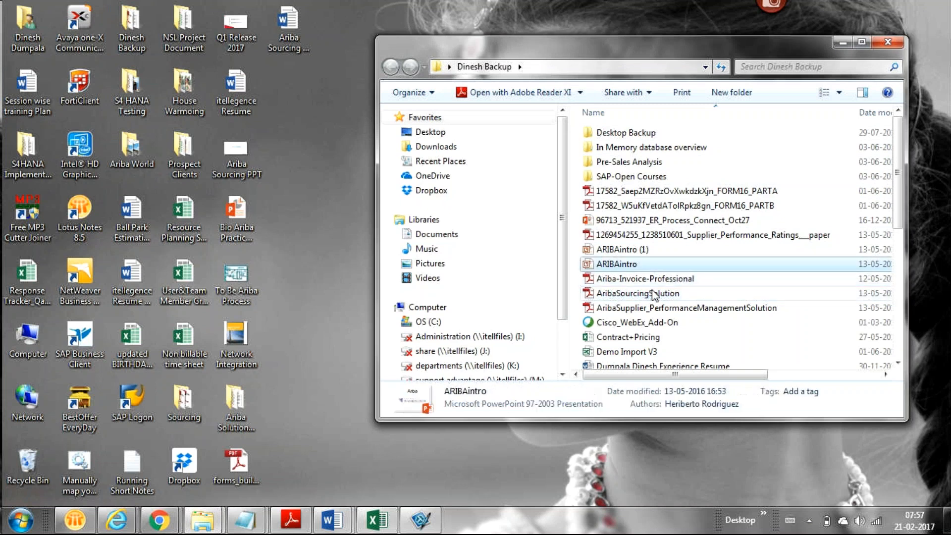
pyautogui.press('Up')
pyautogui.press('Up')
pyautogui.press('Up')
pyautogui.press('Up')
pyautogui.press('Down')
pyautogui.press('Down')
pyautogui.press('Down')
pyautogui.press('Down')
pyautogui.press('Down')
pyautogui.press('Down')
pyautogui.press('Down')
pyautogui.press('Down')
pyautogui.press('Down')
pyautogui.press('Down')
pyautogui.press('Down')
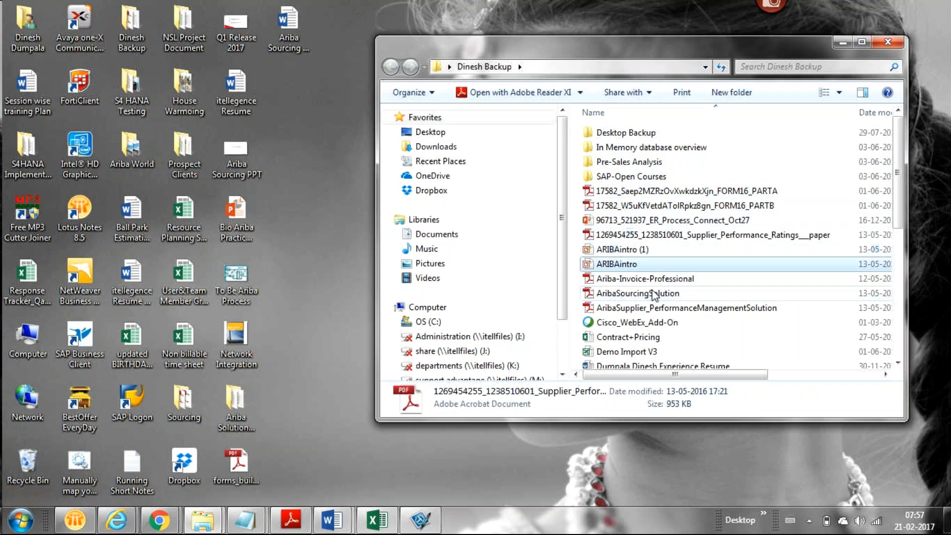
pyautogui.press('Down')
pyautogui.press('Down')
pyautogui.press('Down')
pyautogui.press('Down')
pyautogui.press('Down')
pyautogui.press('Down')
pyautogui.press('Down')
pyautogui.press('Down')
pyautogui.press('Down')
pyautogui.press('Down')
pyautogui.press('Down')
pyautogui.press('Down')
pyautogui.press('Down')
pyautogui.press('Down')
pyautogui.press('Down')
pyautogui.press('Down')
pyautogui.press('Down')
pyautogui.press('Down')
pyautogui.press('Down')
pyautogui.press('Down')
pyautogui.press('Up')
pyautogui.press('Down')
pyautogui.press('Down')
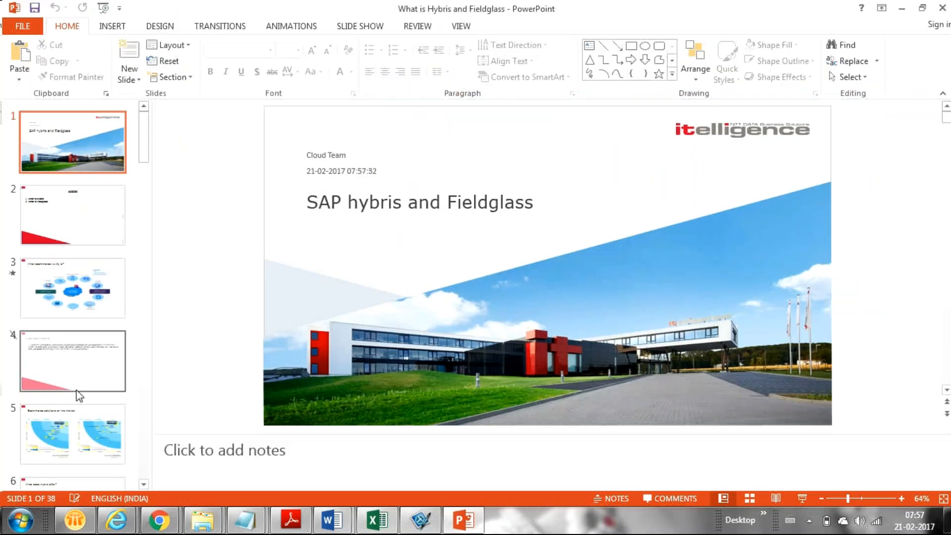
# Go from slide 4 through the thumbnails to slide 29, the Fieldglass Services slide.
pyautogui.click(78, 392)
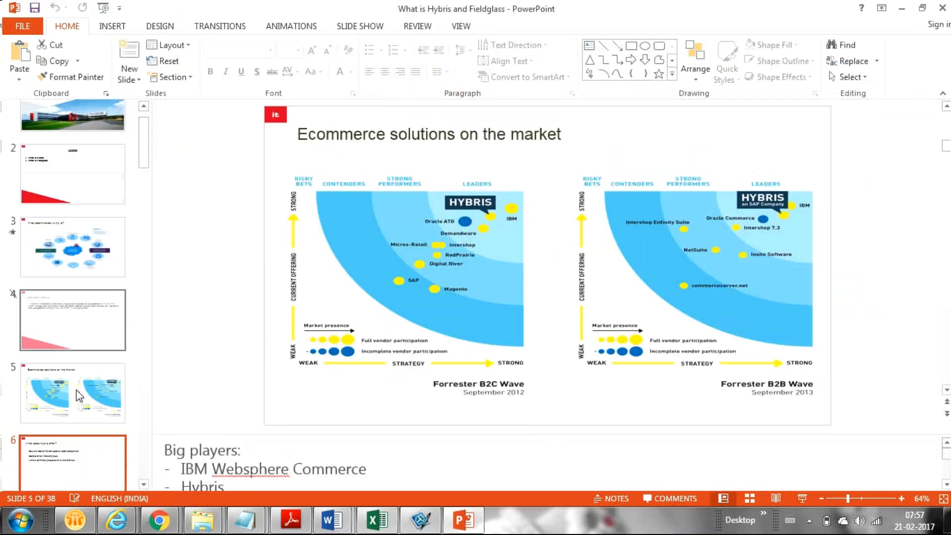
pyautogui.press('Down')
pyautogui.press('Down')
pyautogui.press('Down')
pyautogui.press('Down')
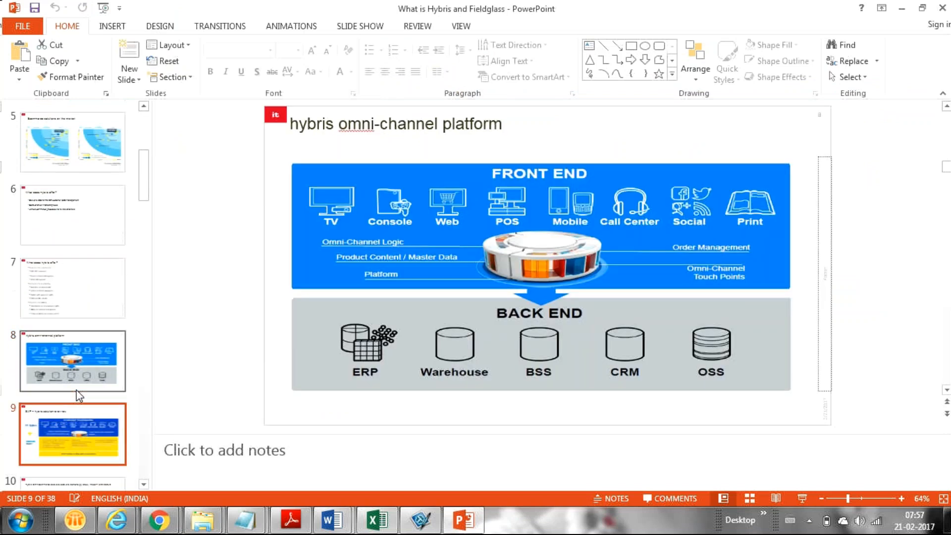
pyautogui.press('Down')
pyautogui.press('Down')
pyautogui.press('Down')
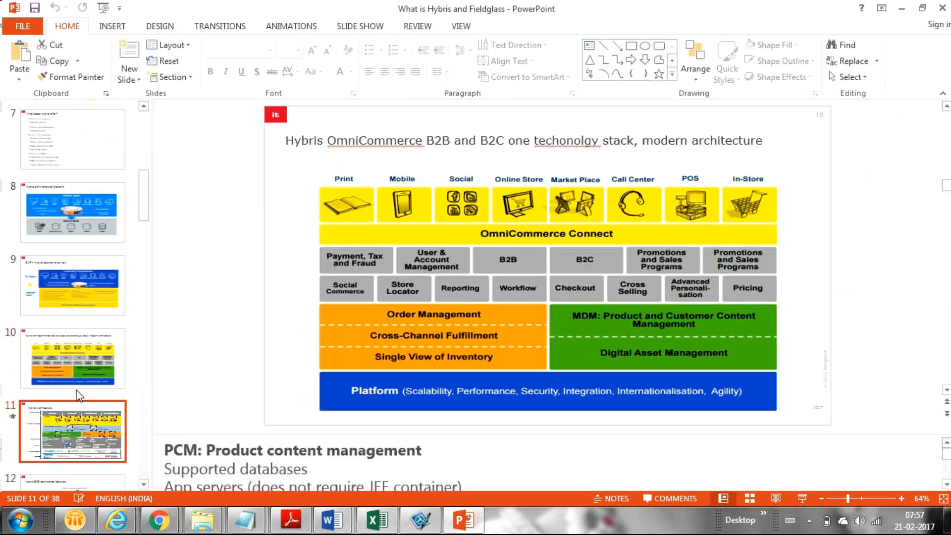
pyautogui.press('Down')
pyautogui.press('Down')
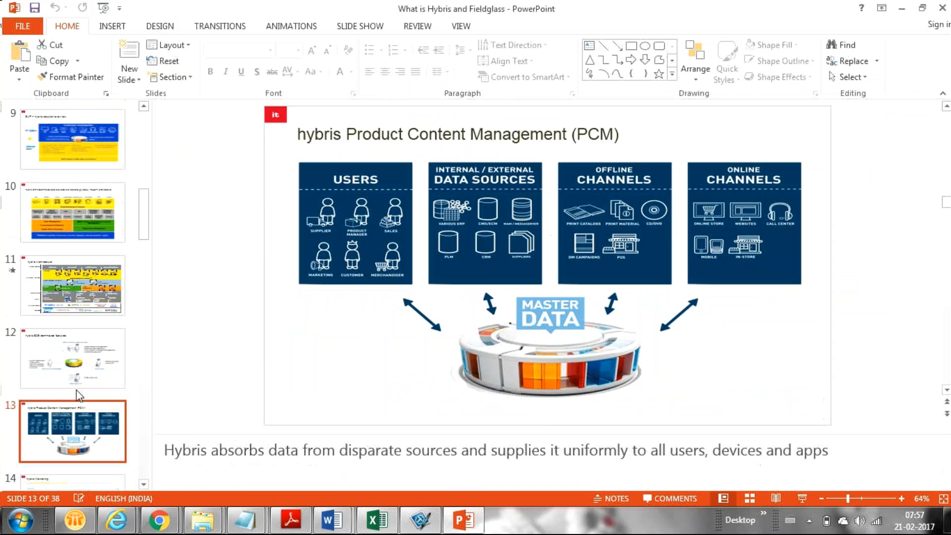
pyautogui.press('Down')
pyautogui.press('Down')
pyautogui.press('Down')
pyautogui.press('Down')
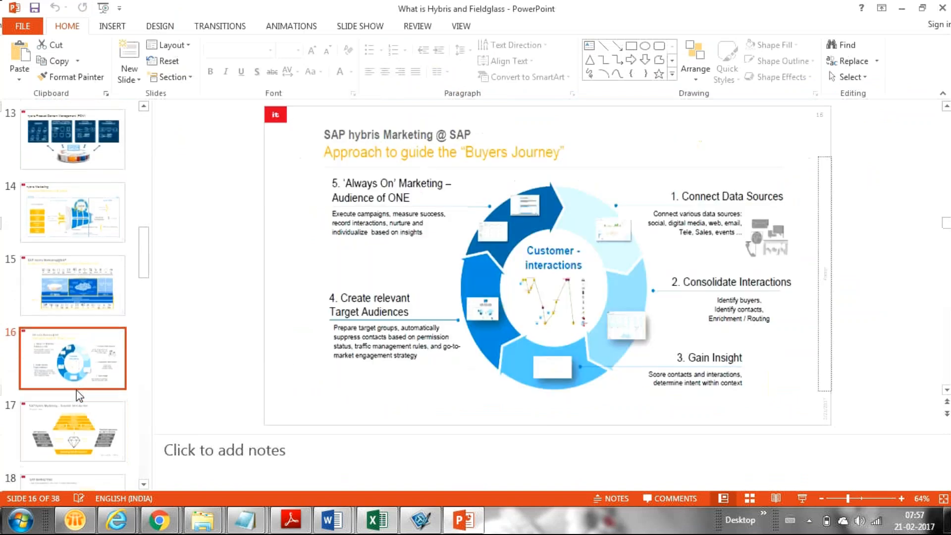
pyautogui.press('Down')
pyautogui.press('Down')
pyautogui.press('Down')
pyautogui.press('Down')
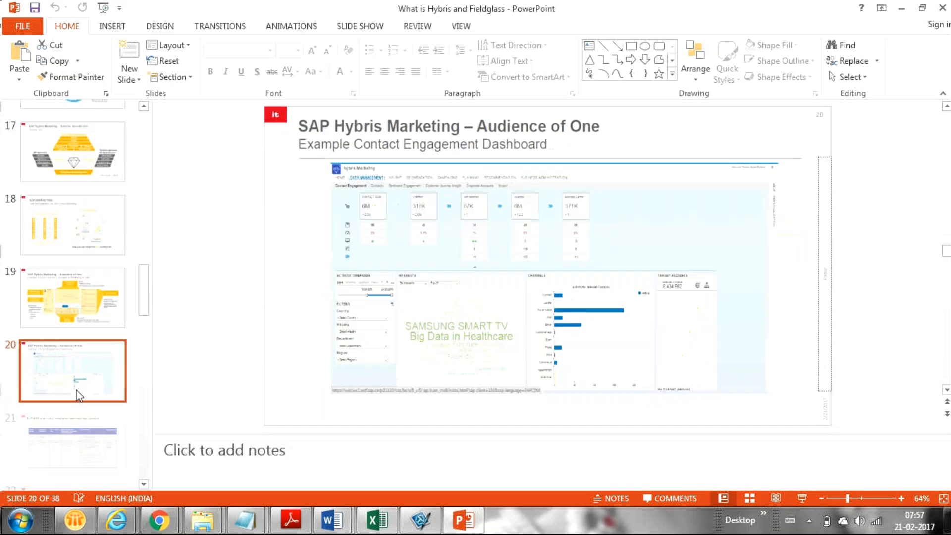
pyautogui.press('Down')
pyautogui.press('Down')
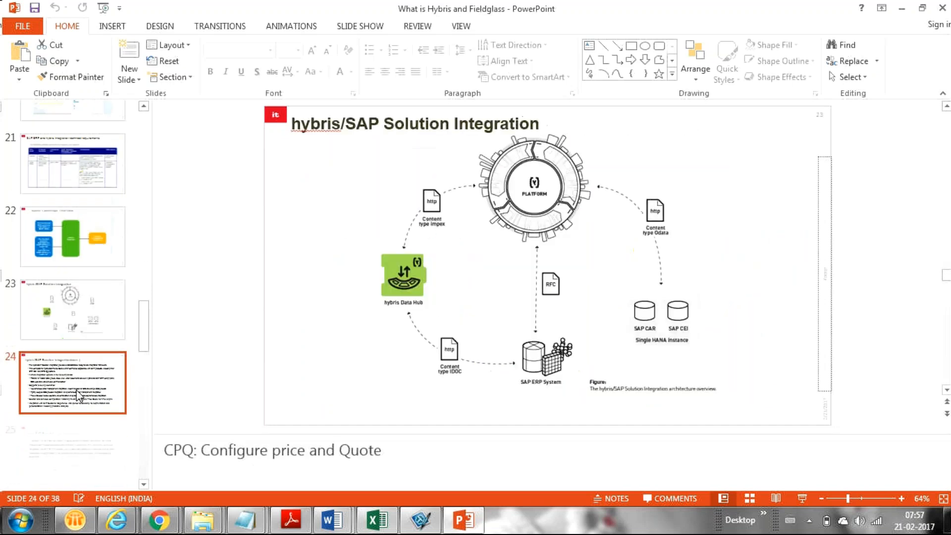
pyautogui.press('Down')
pyautogui.press('Down')
pyautogui.press('Down')
pyautogui.press('Down')
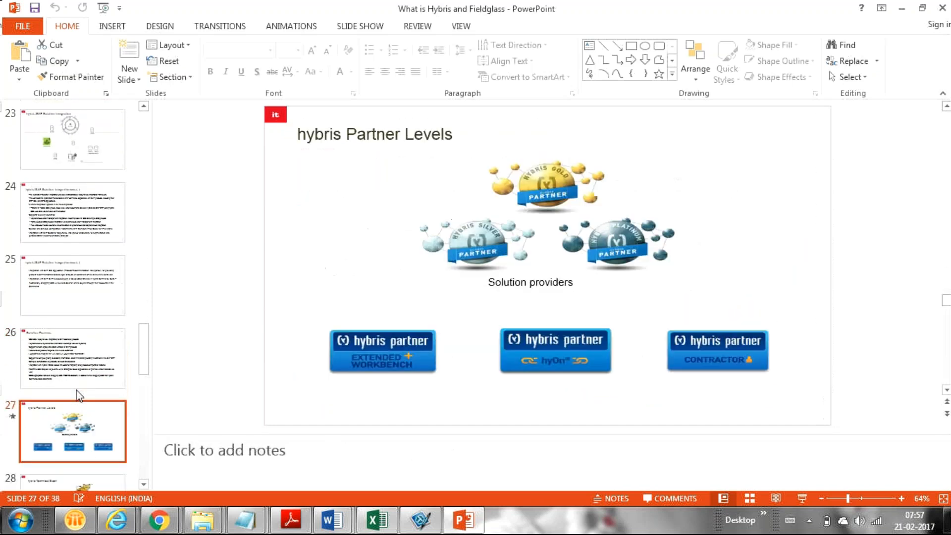
pyautogui.press('Down')
pyautogui.press('Down')
pyautogui.press('Up')
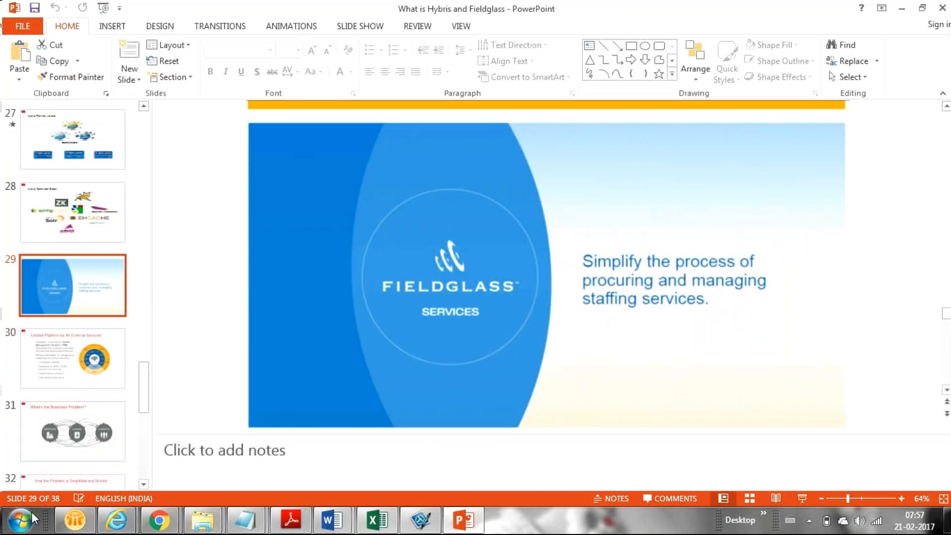
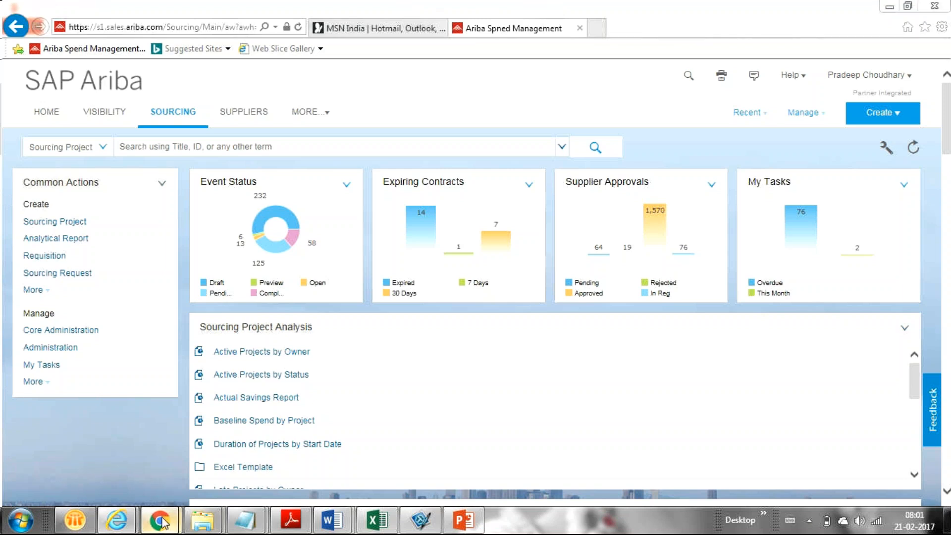
# In Chrome, switch to the GoToMeeting tab and close the SAP Hybris page.
pyautogui.moveTo(162, 518)
pyautogui.moveTo(210, 475)
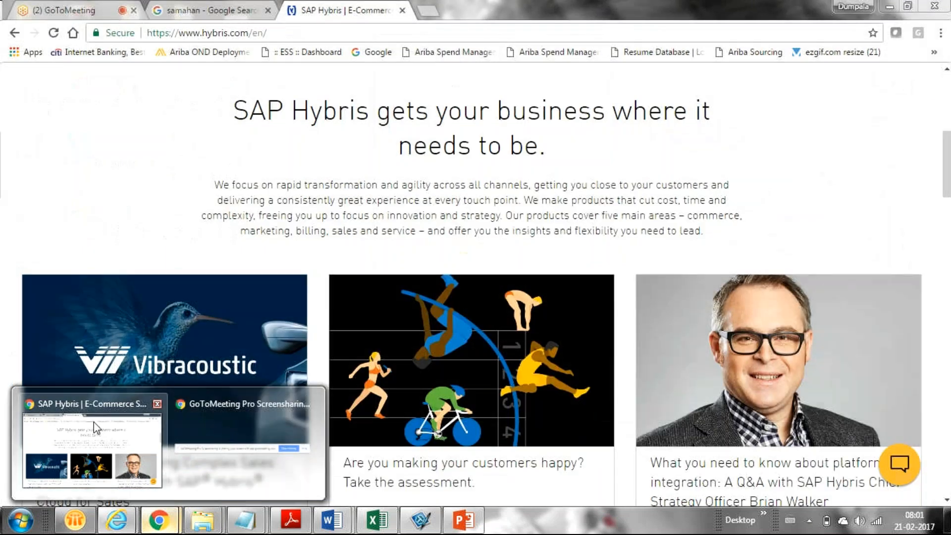
pyautogui.click(94, 422)
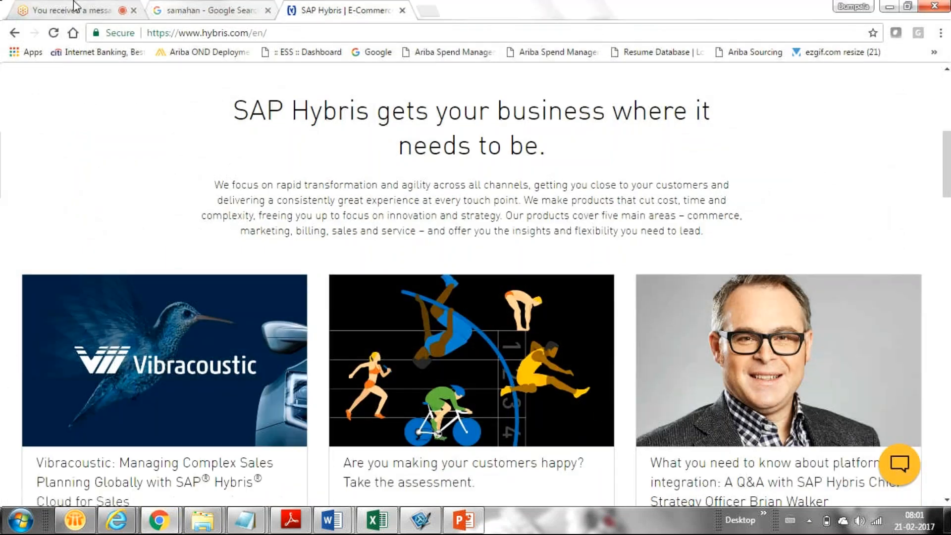
pyautogui.click(75, 9)
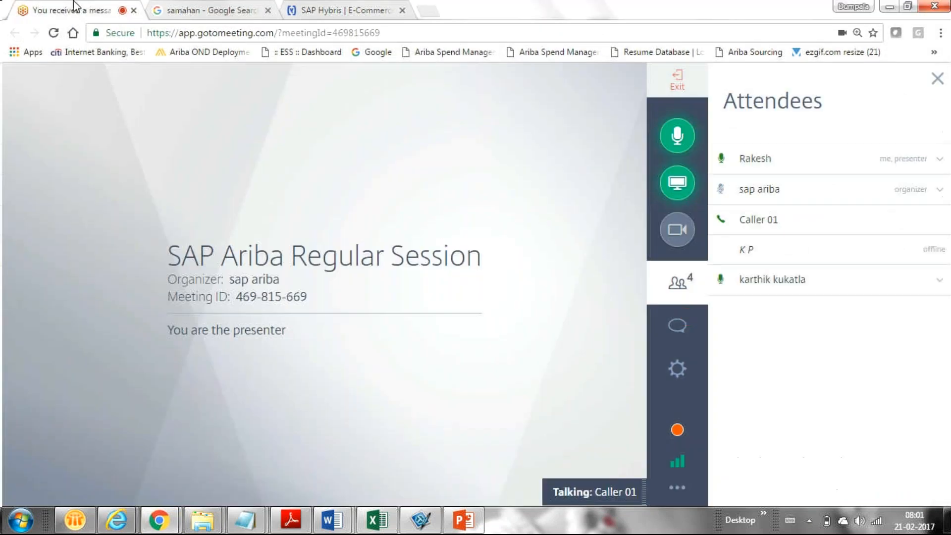
pyautogui.click(402, 11)
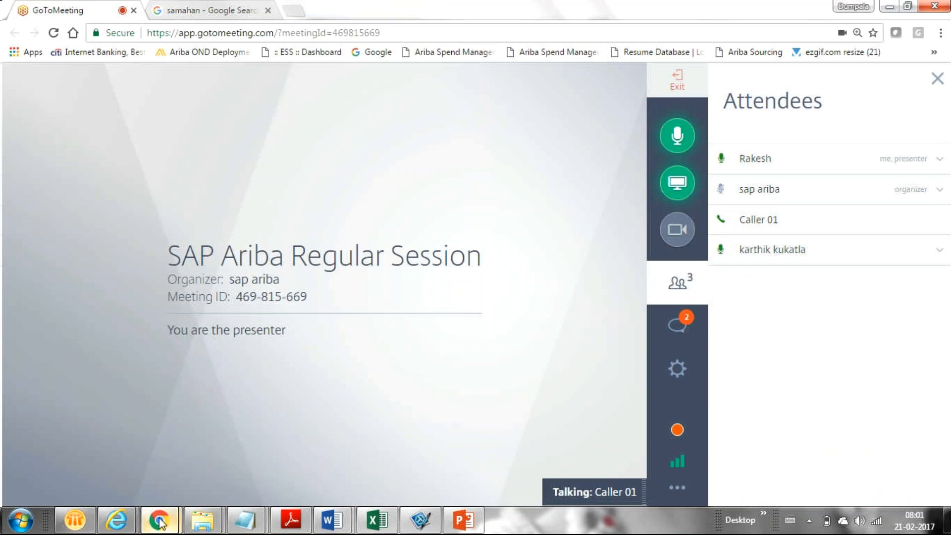
# Check the meeting chat, then return to the four-participant attendee list.
pyautogui.click(63, 441)
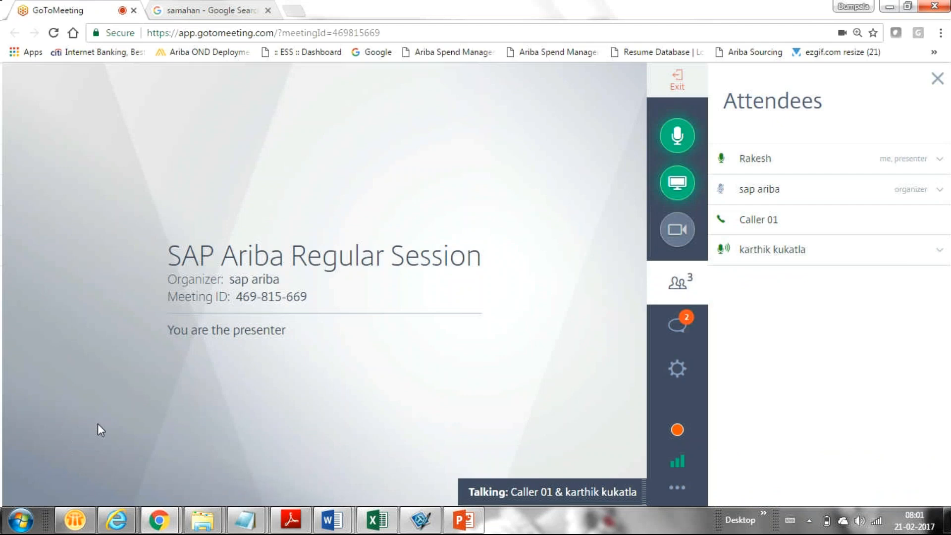
pyautogui.click(678, 323)
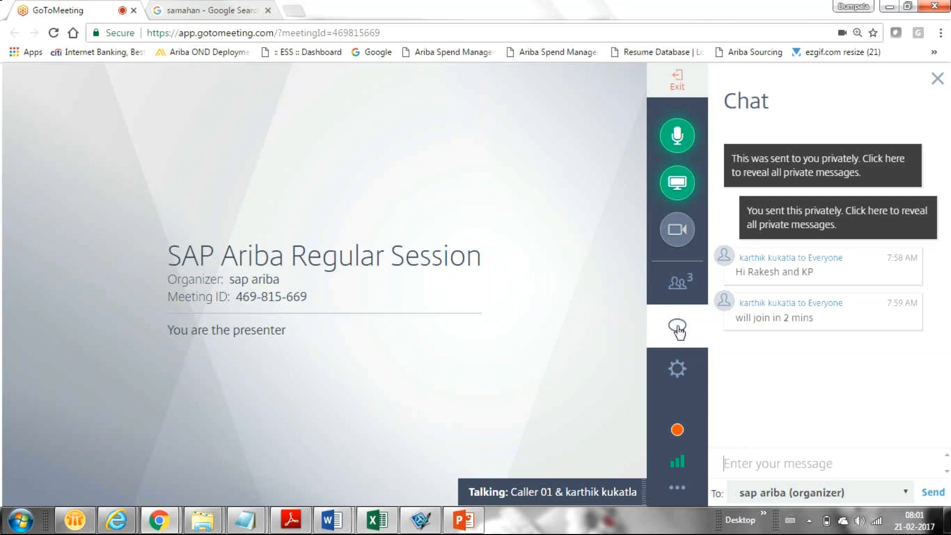
pyautogui.click(679, 296)
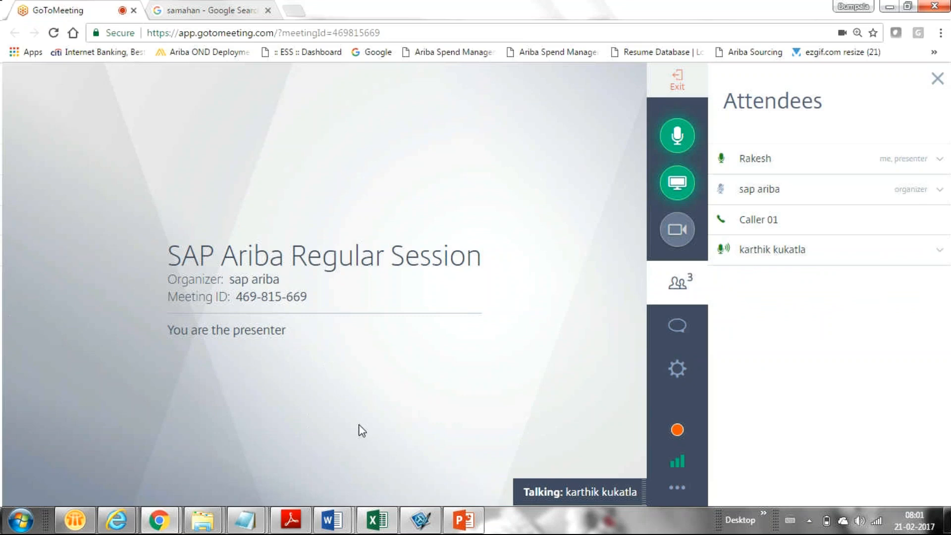
pyautogui.click(158, 520)
pyautogui.click(116, 520)
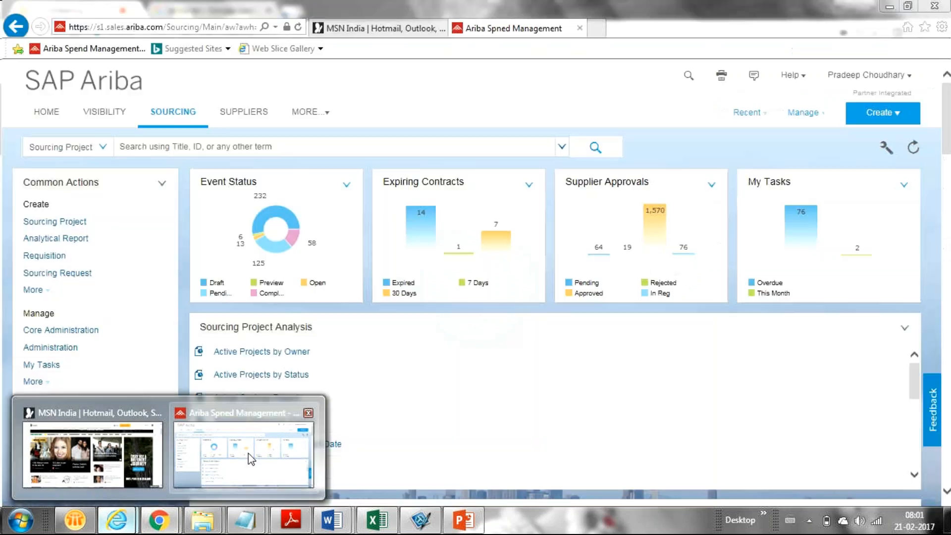
# Back in Ariba, open 'SOurcing Demo Template for Training Purpose' from the Recent list.
pyautogui.click(248, 454)
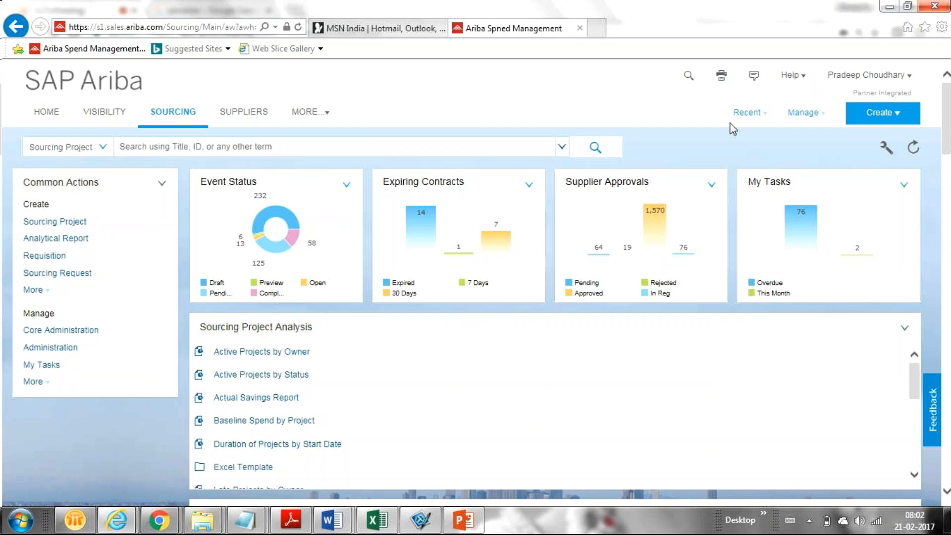
pyautogui.click(804, 113)
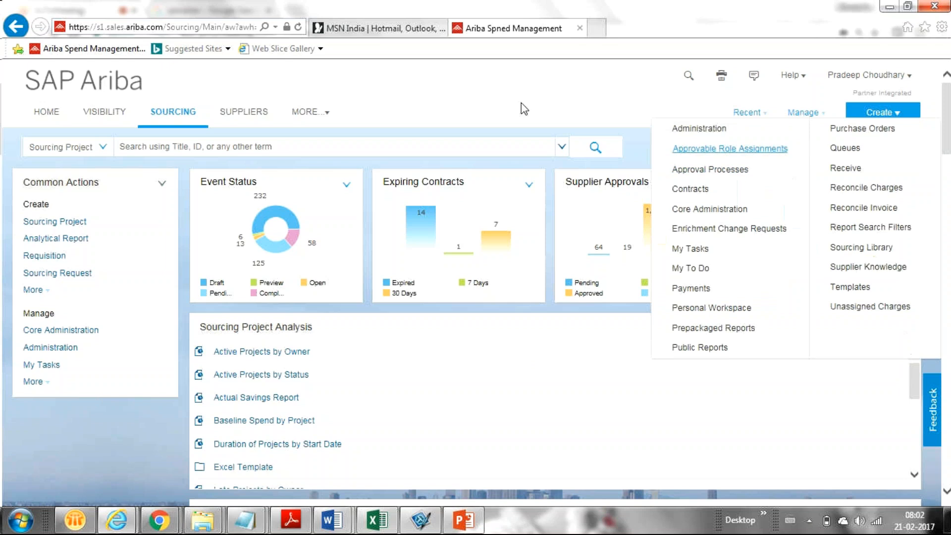
pyautogui.click(599, 105)
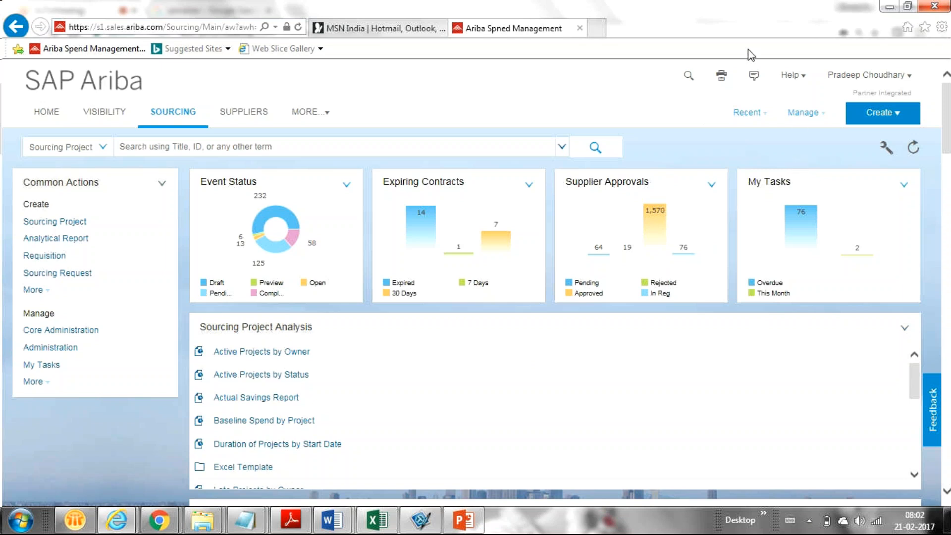
pyautogui.click(802, 113)
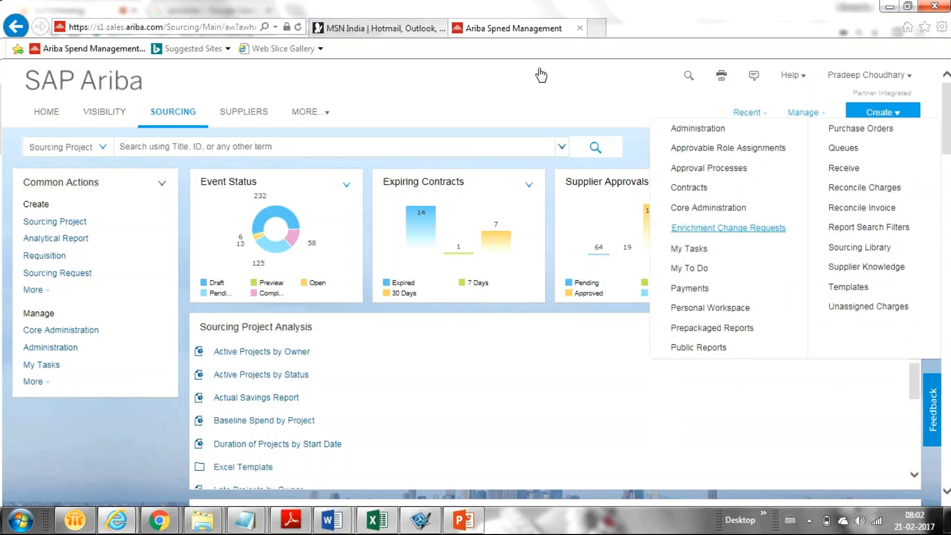
pyautogui.click(554, 82)
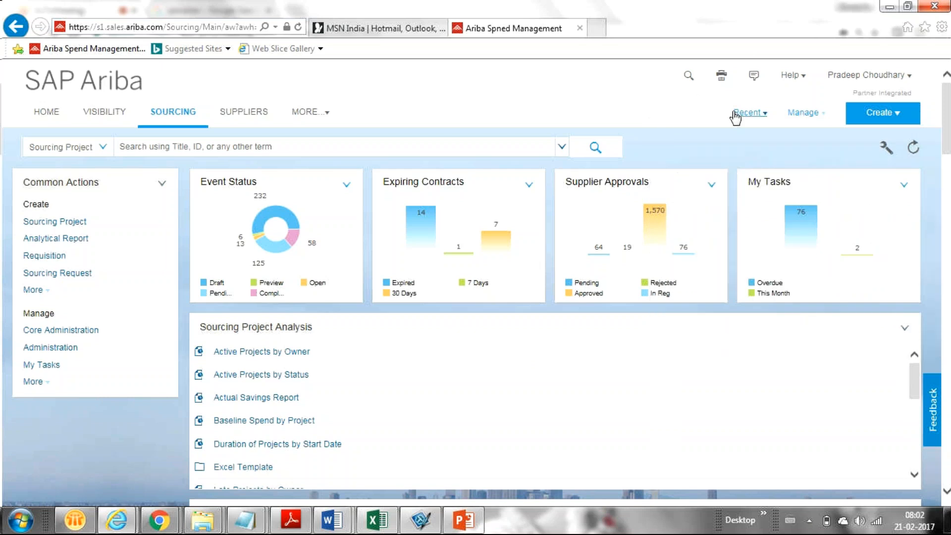
pyautogui.click(735, 114)
pyautogui.click(717, 133)
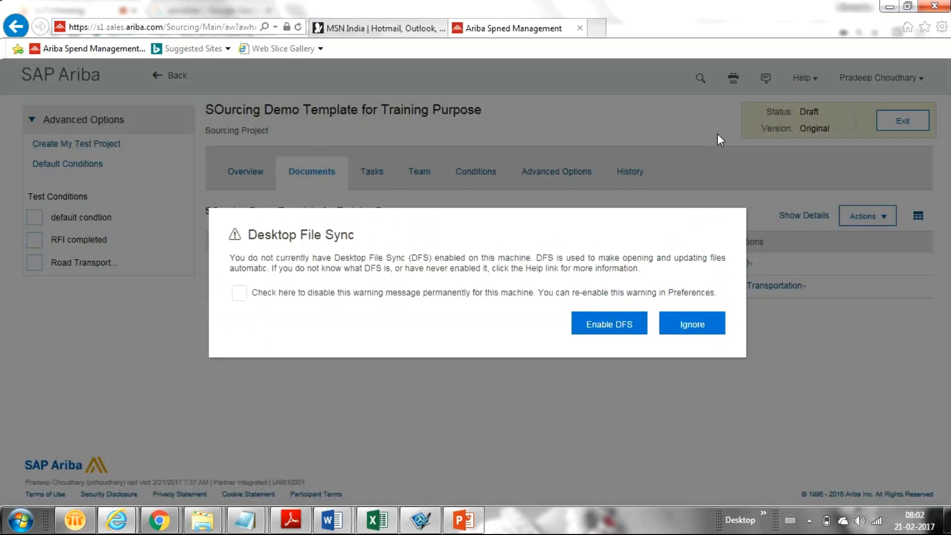
# Dismiss the Desktop File Sync warning and start an Approval For Award task on Road Transportation Quick project.
pyautogui.click(699, 327)
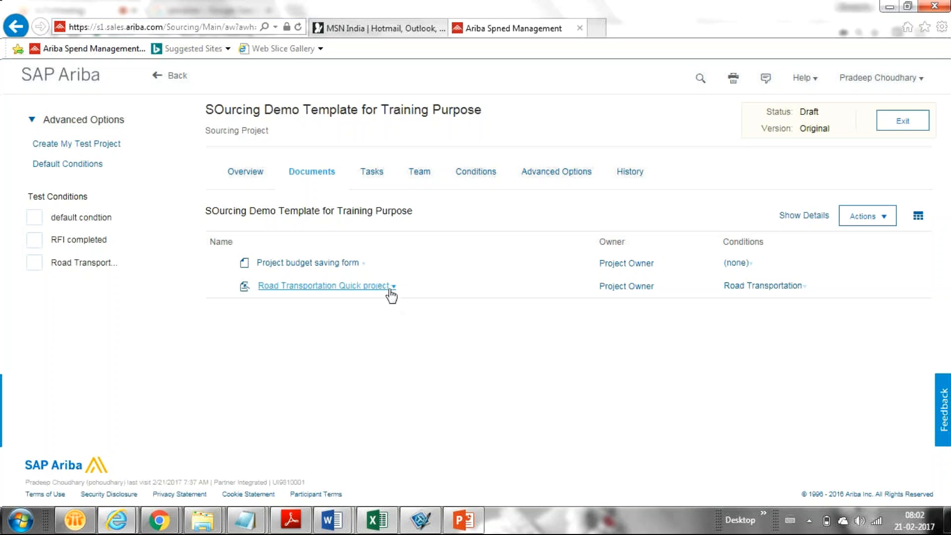
pyautogui.moveTo(386, 292)
pyautogui.click(392, 288)
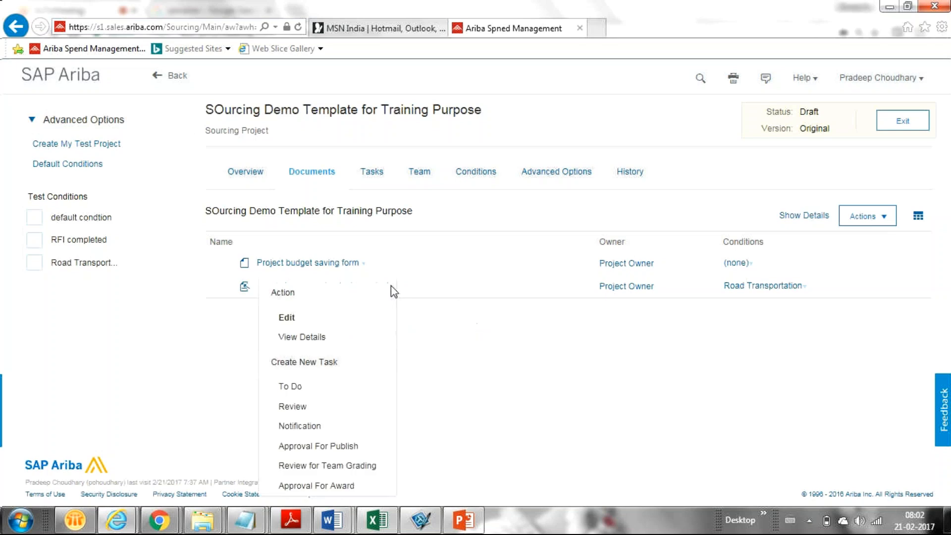
pyautogui.click(498, 357)
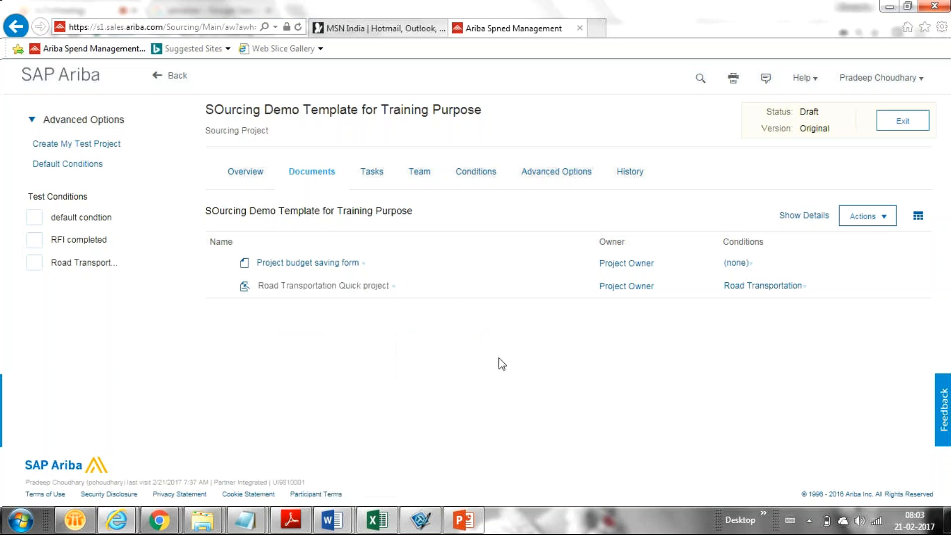
pyautogui.click(392, 287)
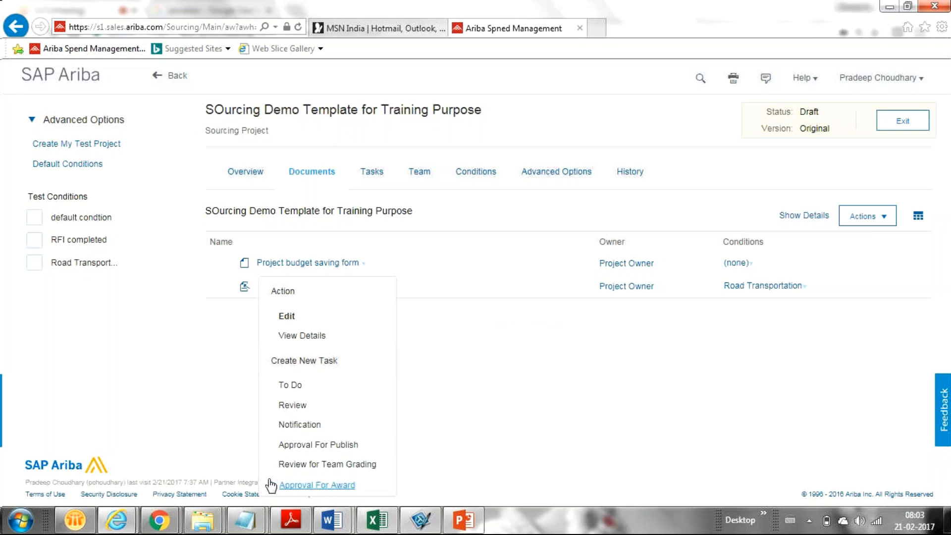
pyautogui.click(328, 485)
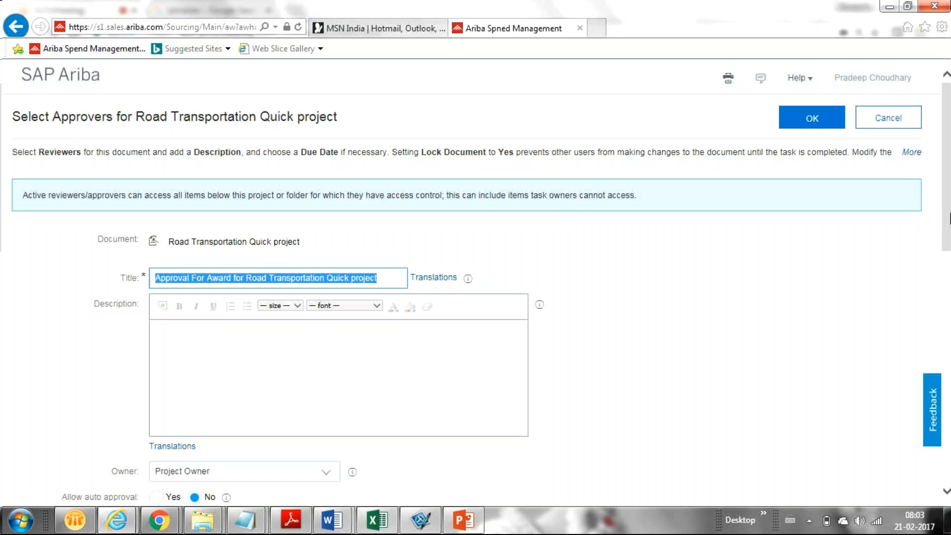
# Pick the first two approvers from the Approvers dropdown.
pyautogui.moveTo(949, 218); pyautogui.dragTo(947, 331)
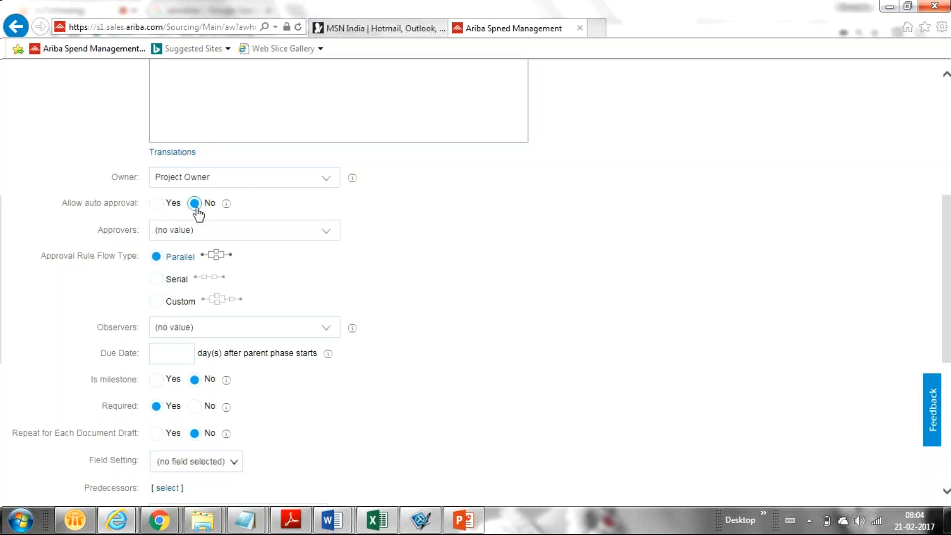
pyautogui.click(326, 233)
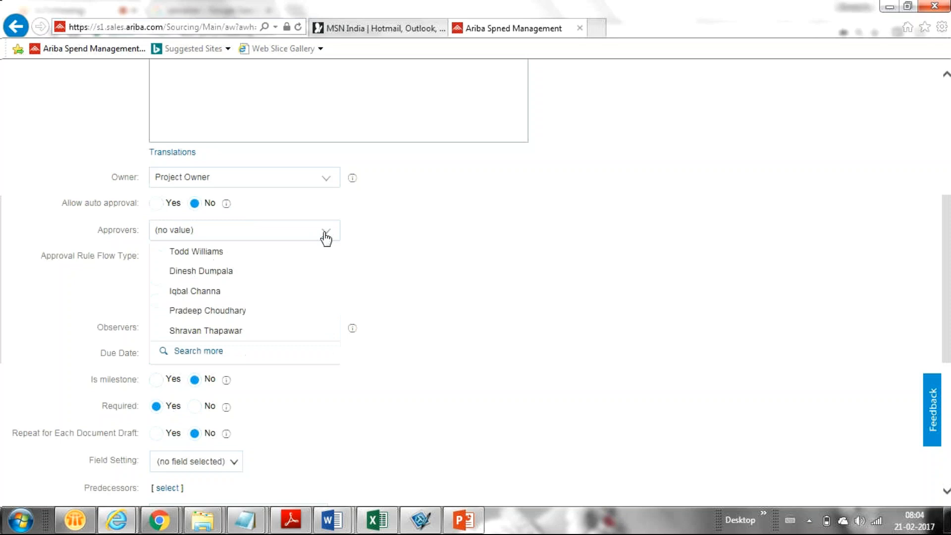
pyautogui.click(203, 296)
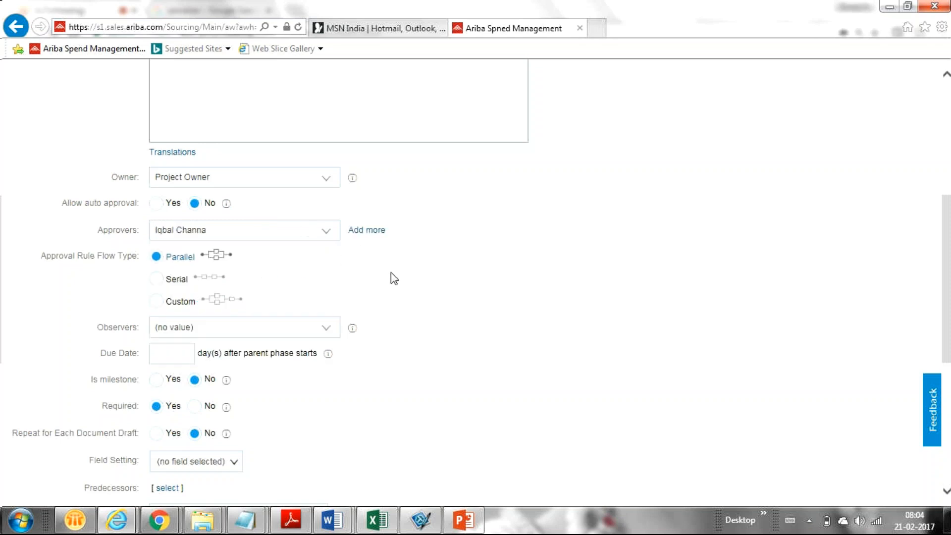
pyautogui.click(374, 229)
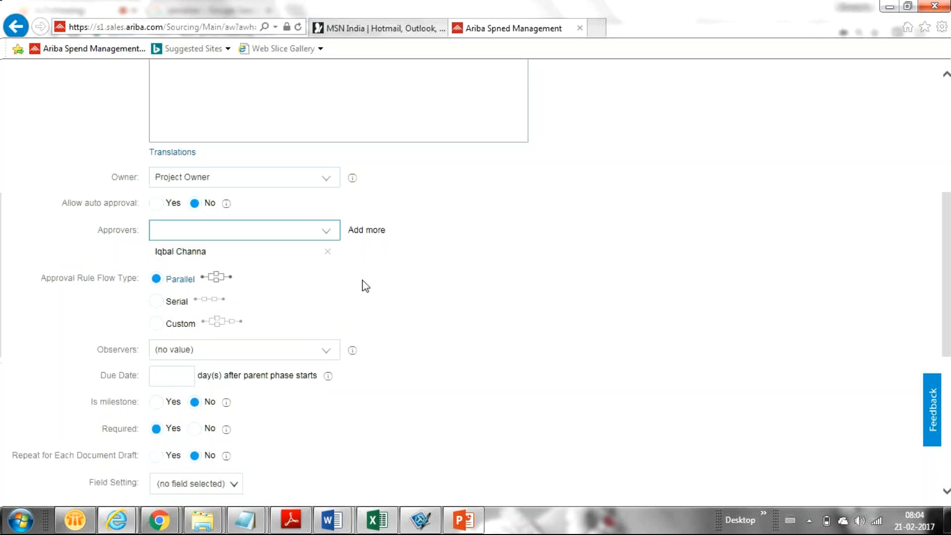
pyautogui.click(326, 232)
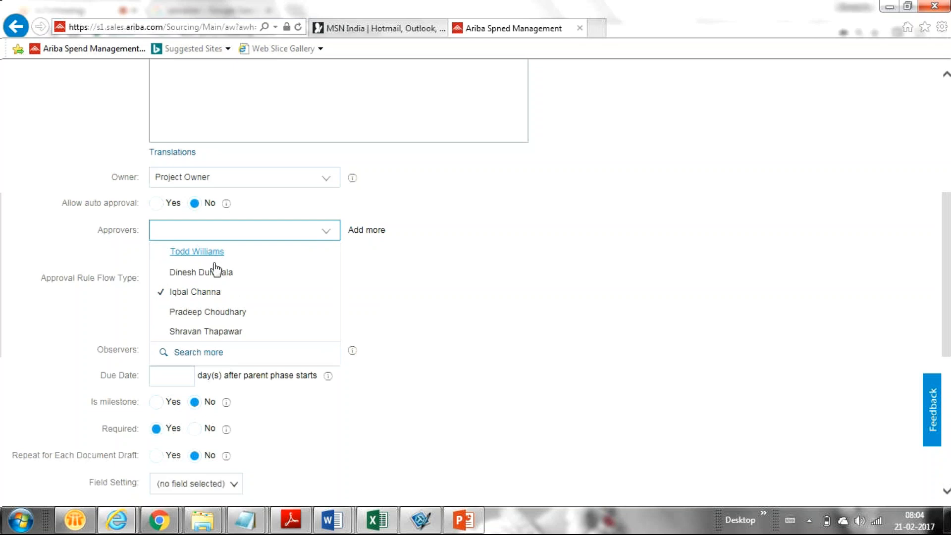
pyautogui.click(207, 331)
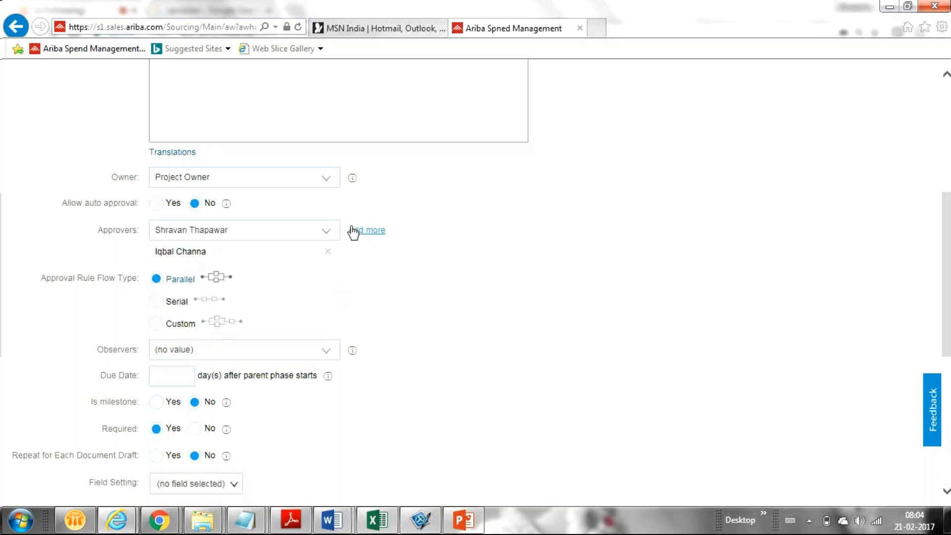
# Add a third approver and open the Parallel approval flow diagram.
pyautogui.click(355, 231)
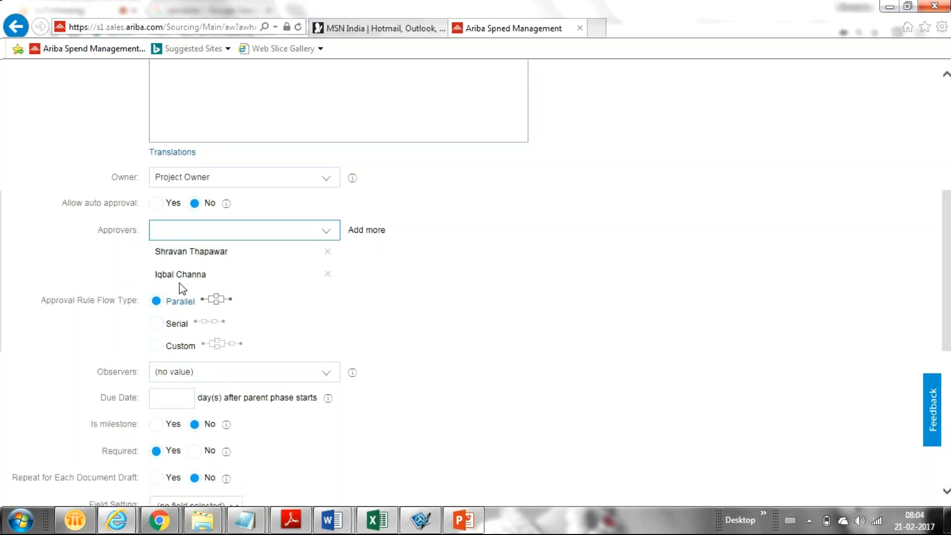
pyautogui.click(323, 235)
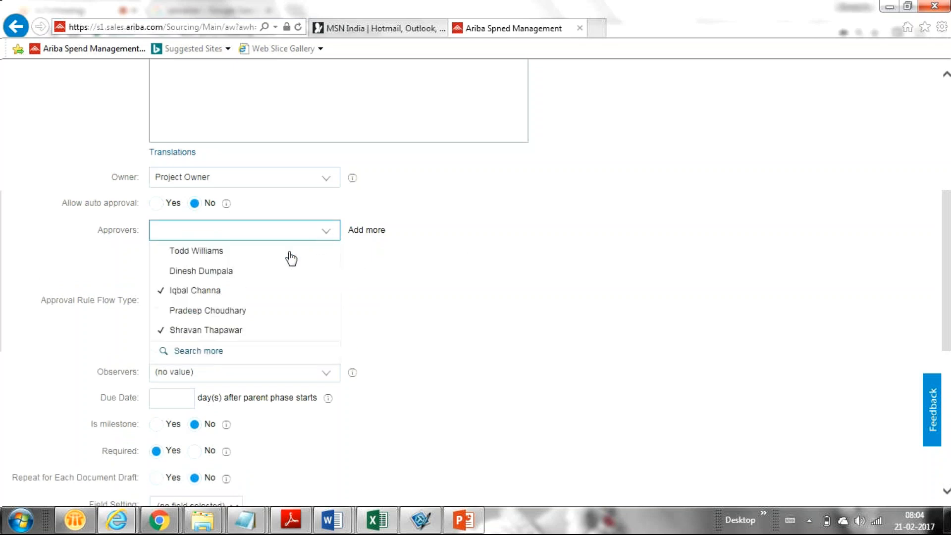
pyautogui.click(217, 312)
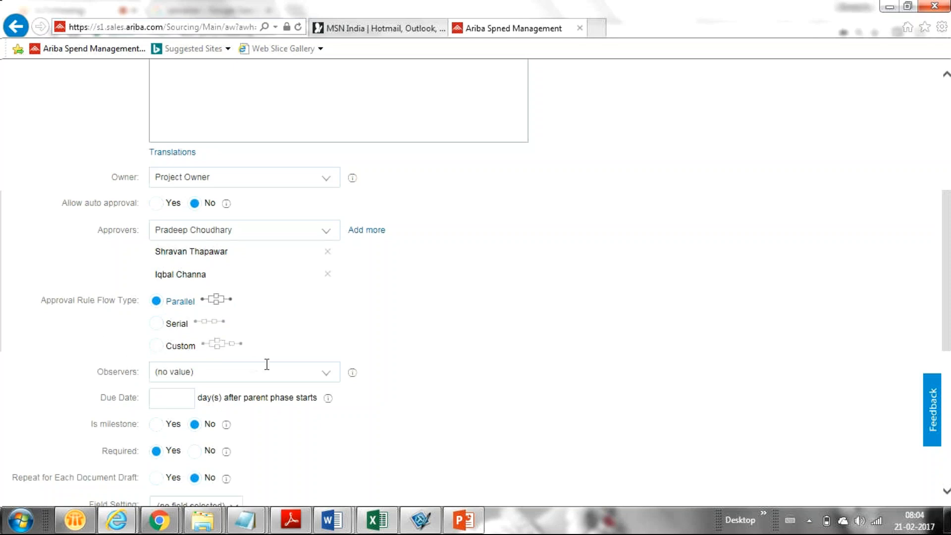
pyautogui.click(216, 301)
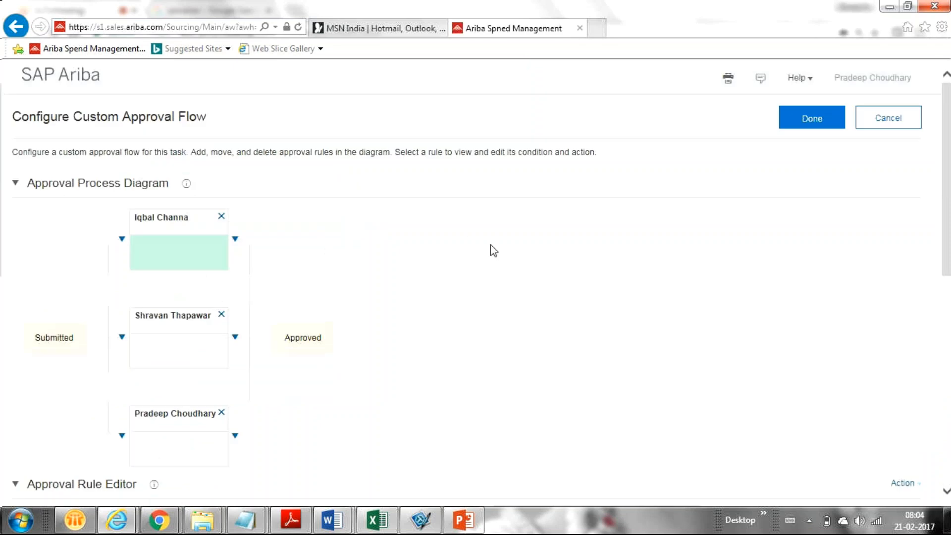
# Review the parallel three-approver flow diagram and accept it with Done.
pyautogui.moveTo(950, 190); pyautogui.dragTo(950, 202)
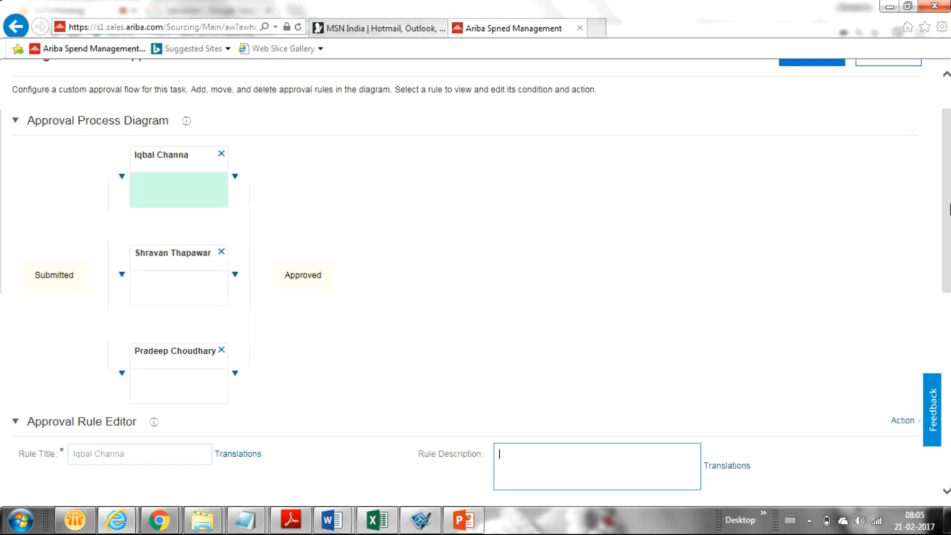
pyautogui.moveTo(949, 208); pyautogui.dragTo(950, 186)
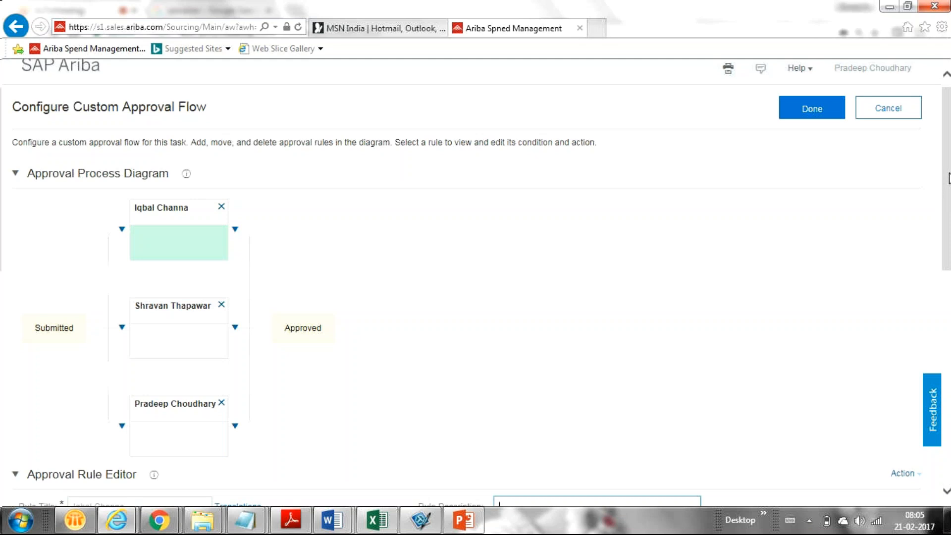
pyautogui.moveTo(950, 183); pyautogui.dragTo(825, 74)
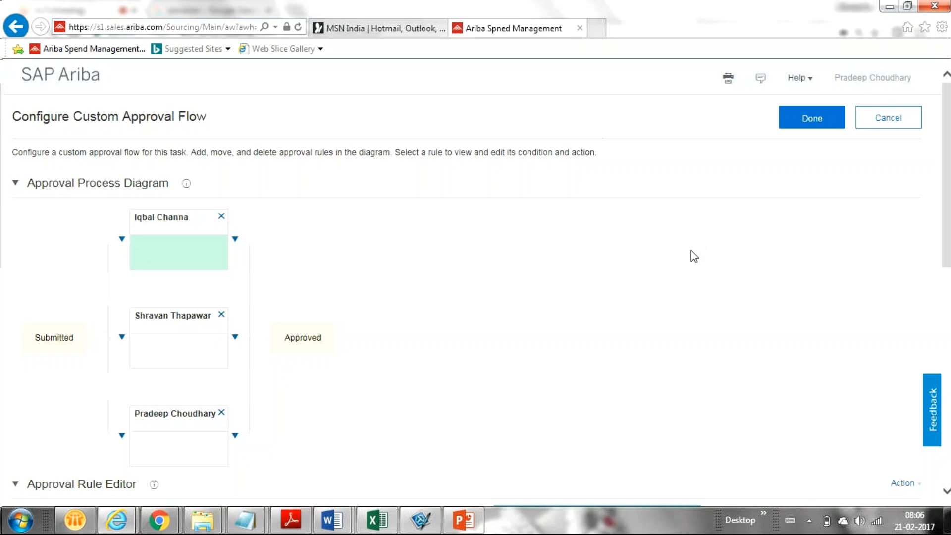
pyautogui.click(946, 154)
pyautogui.moveTo(946, 154); pyautogui.dragTo(852, 117)
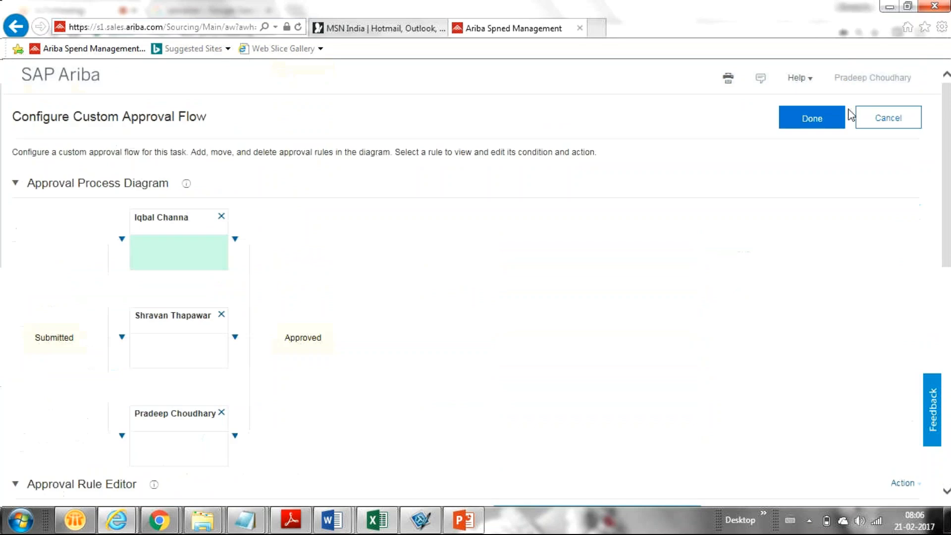
pyautogui.click(800, 124)
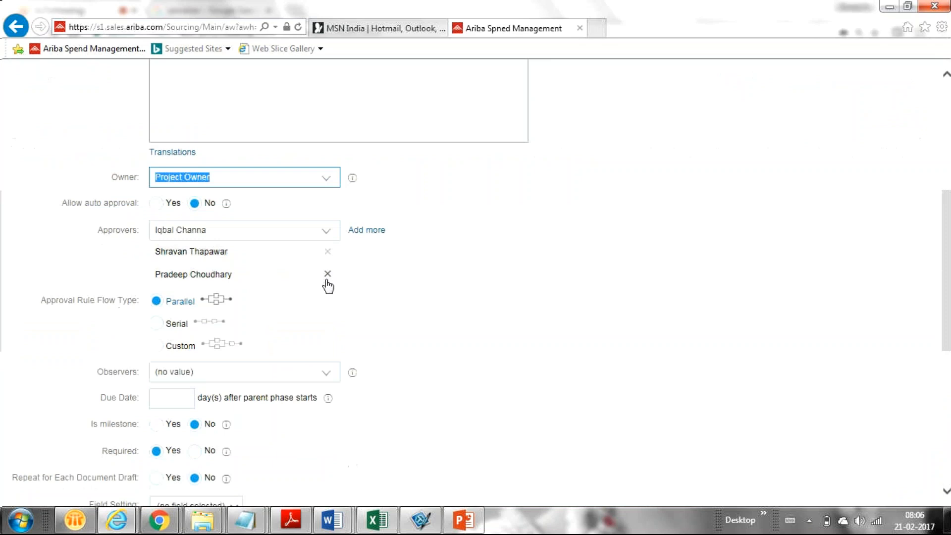
# Change the approval flow type to Serial, confirm the switch, and open the serial flow diagram.
pyautogui.click(156, 324)
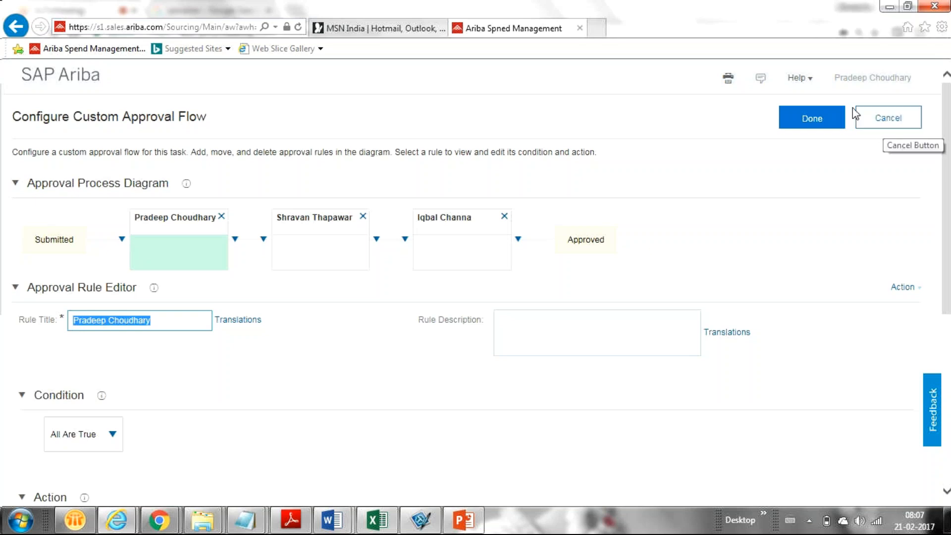
pyautogui.click(801, 122)
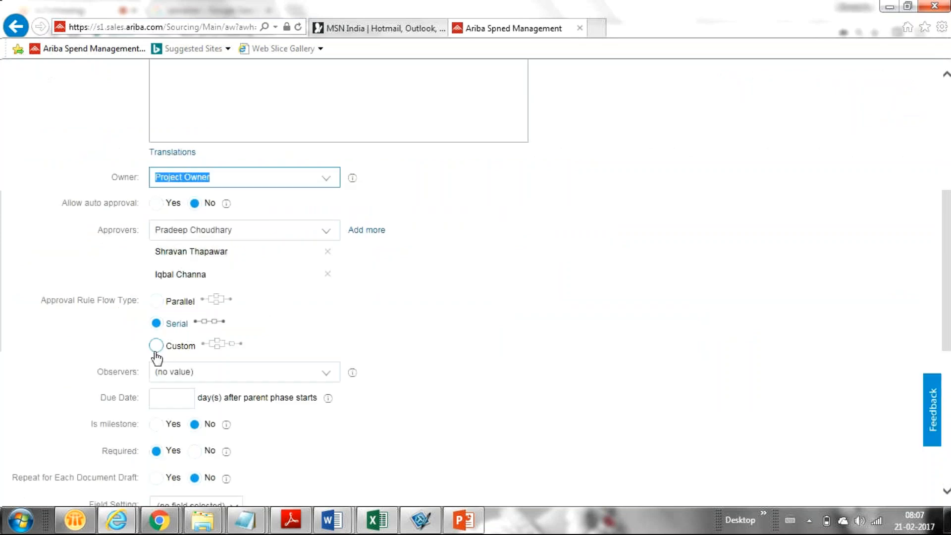
pyautogui.click(156, 345)
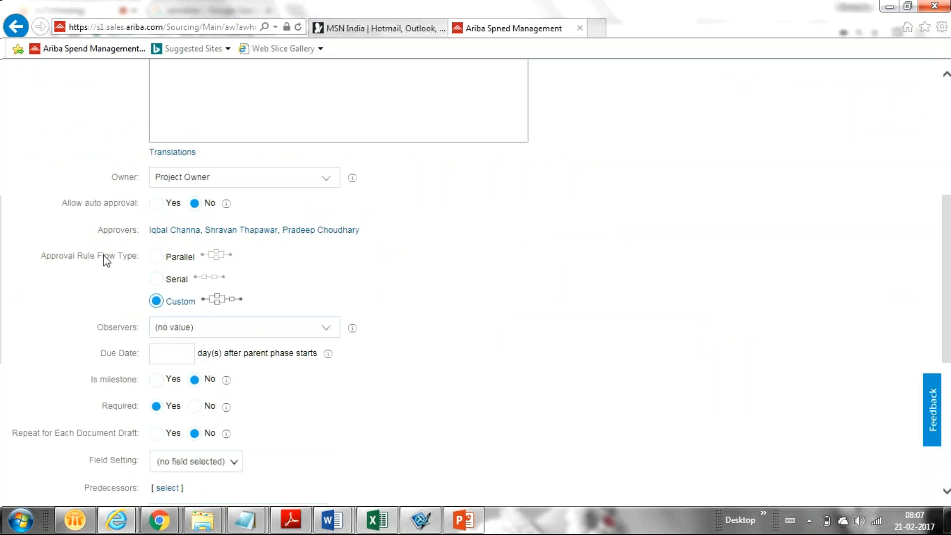
pyautogui.click(152, 280)
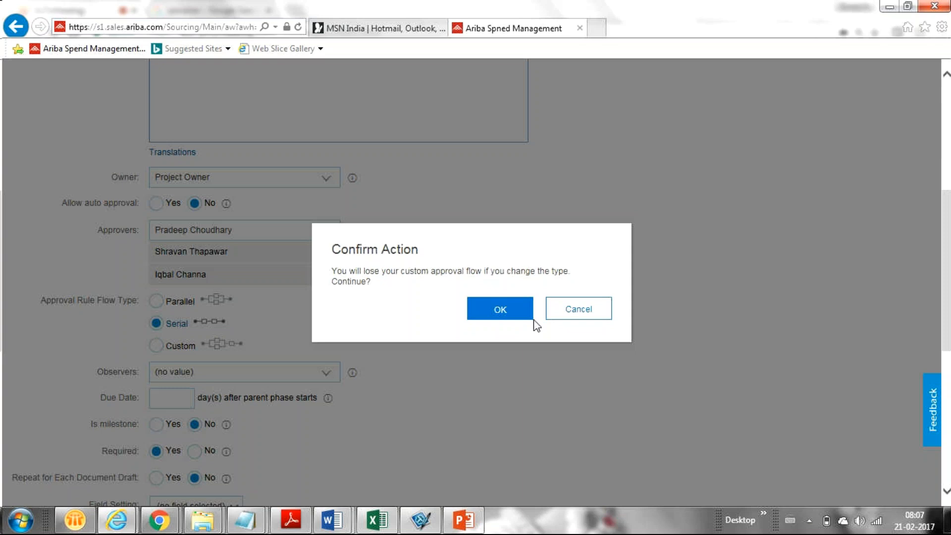
pyautogui.click(480, 317)
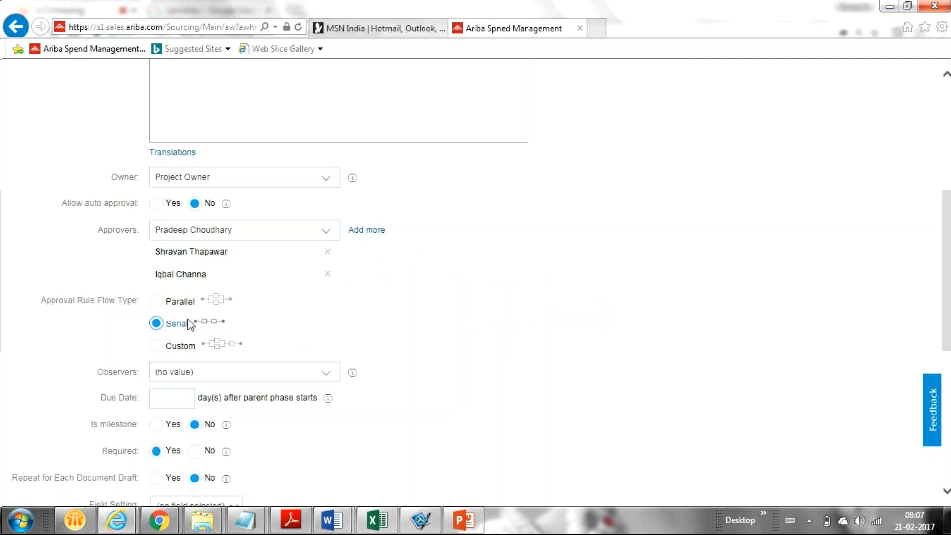
pyautogui.click(217, 320)
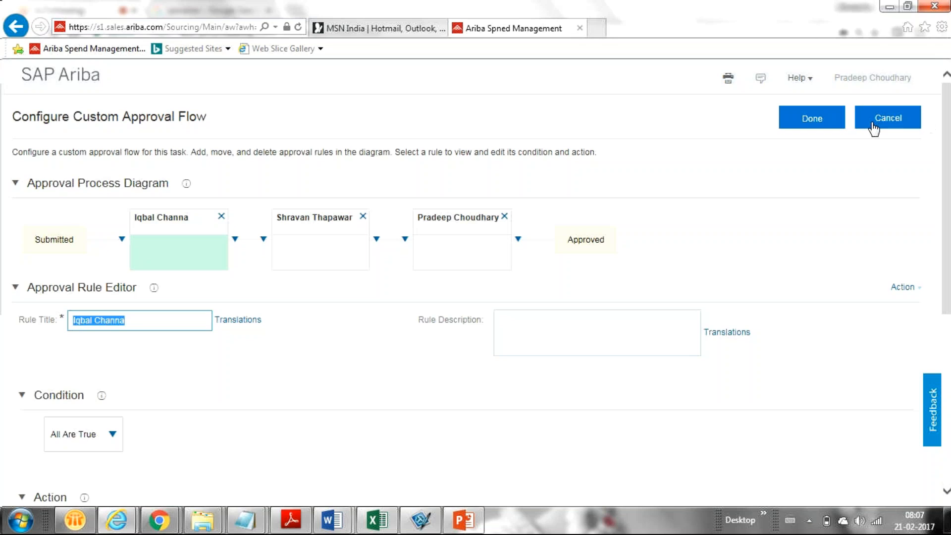
pyautogui.scroll(-1, 928, 222)
pyautogui.scroll(-1, 929, 229)
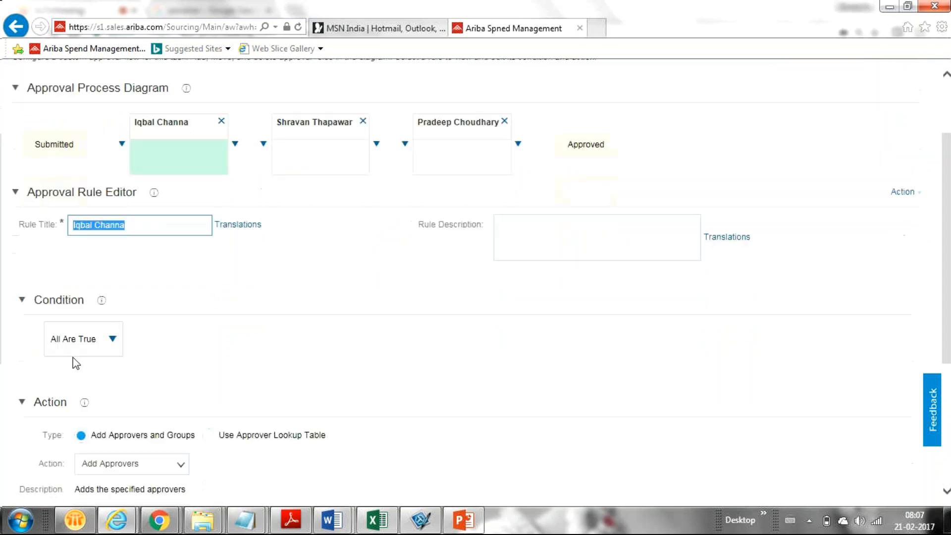
pyautogui.click(113, 340)
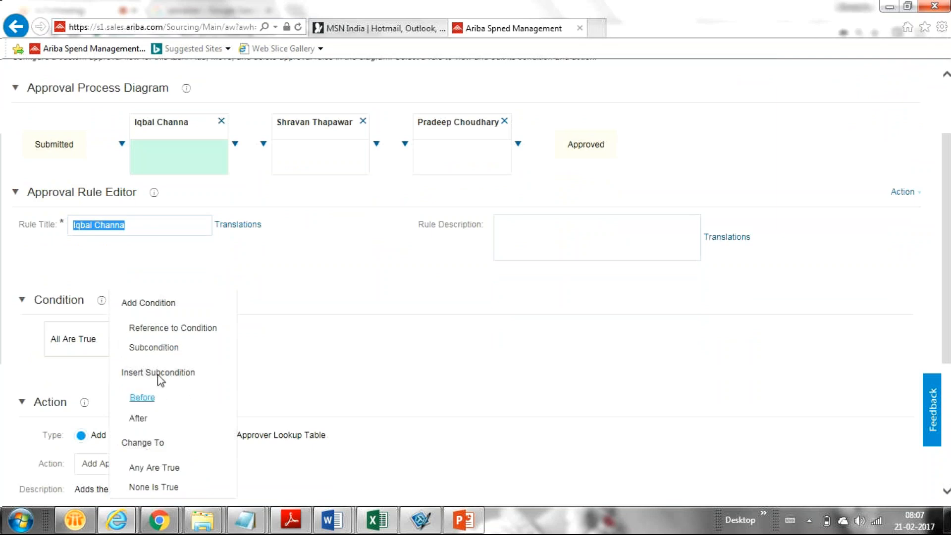
pyautogui.click(141, 328)
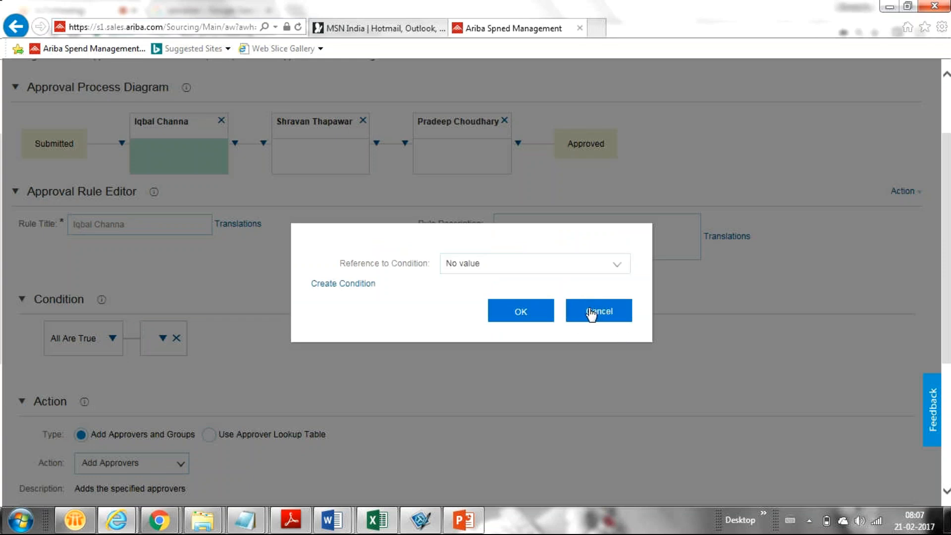
pyautogui.click(591, 314)
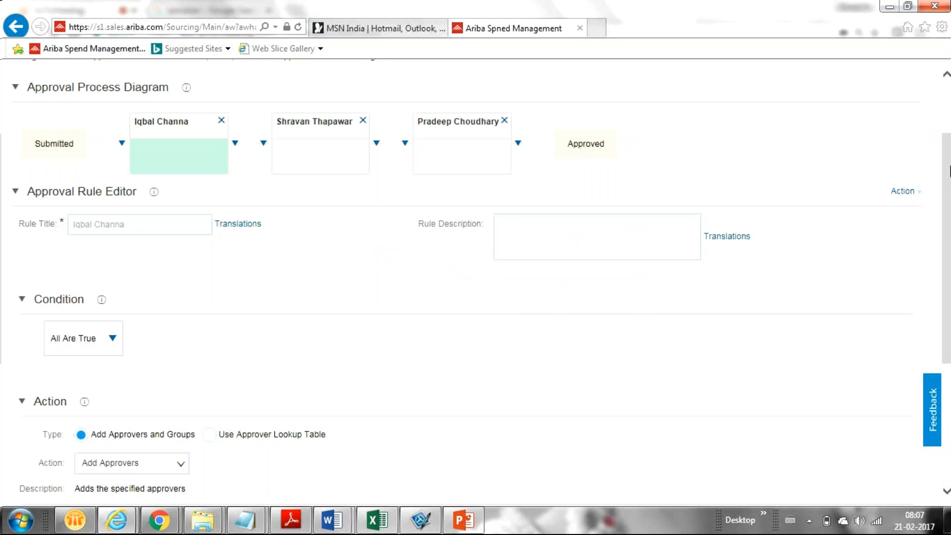
pyautogui.moveTo(948, 171); pyautogui.dragTo(932, 192)
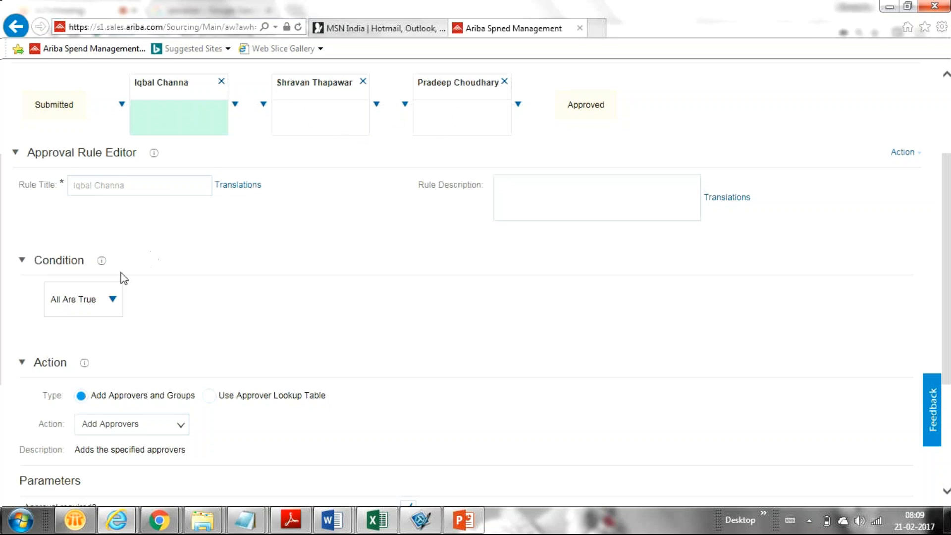
# Try referencing an existing condition on the first approver's rule, then cancel, keeping All Are True empty.
pyautogui.click(113, 300)
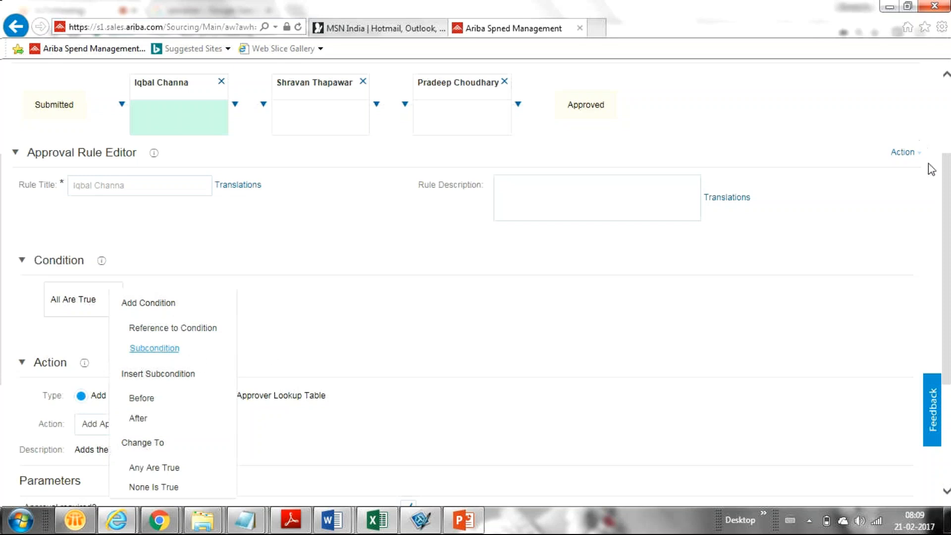
pyautogui.click(946, 194)
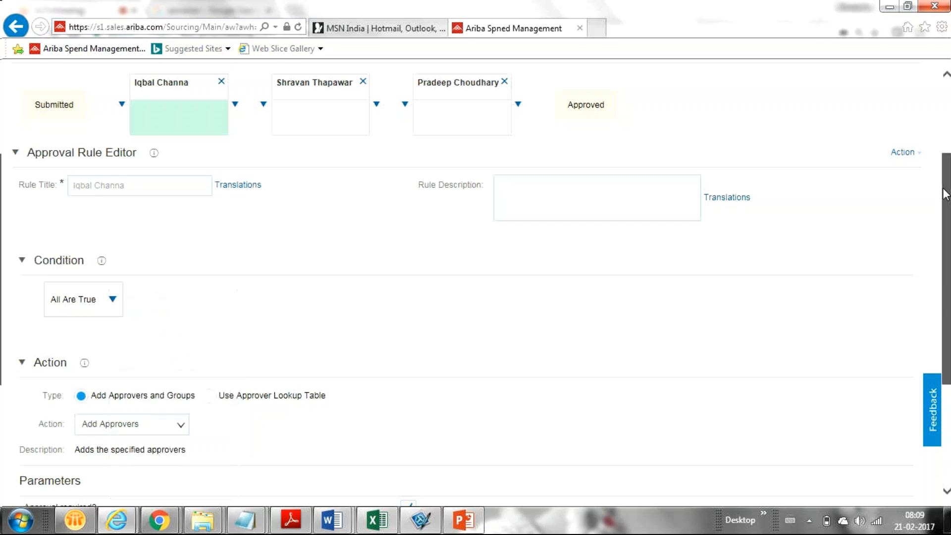
pyautogui.scroll(-2, 947, 193)
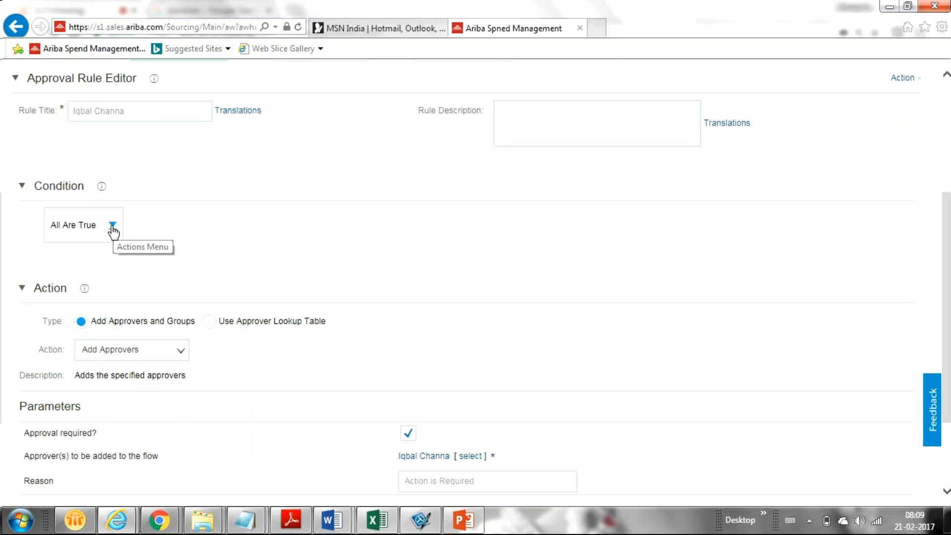
pyautogui.click(112, 226)
pyautogui.click(156, 271)
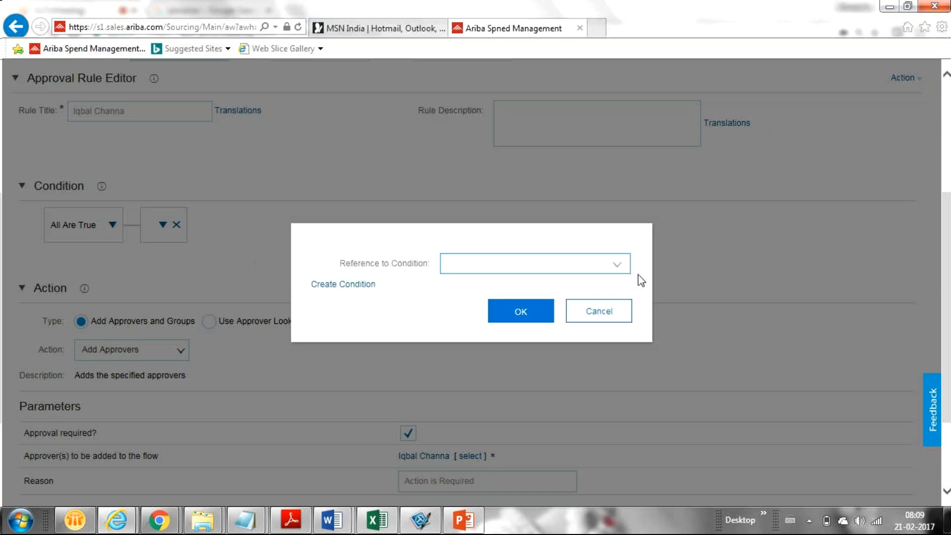
pyautogui.click(617, 267)
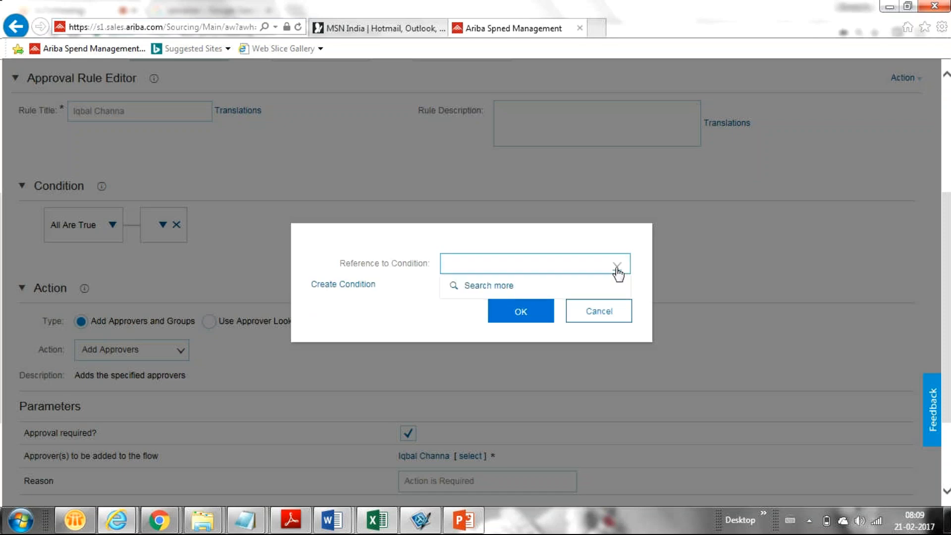
pyautogui.click(473, 287)
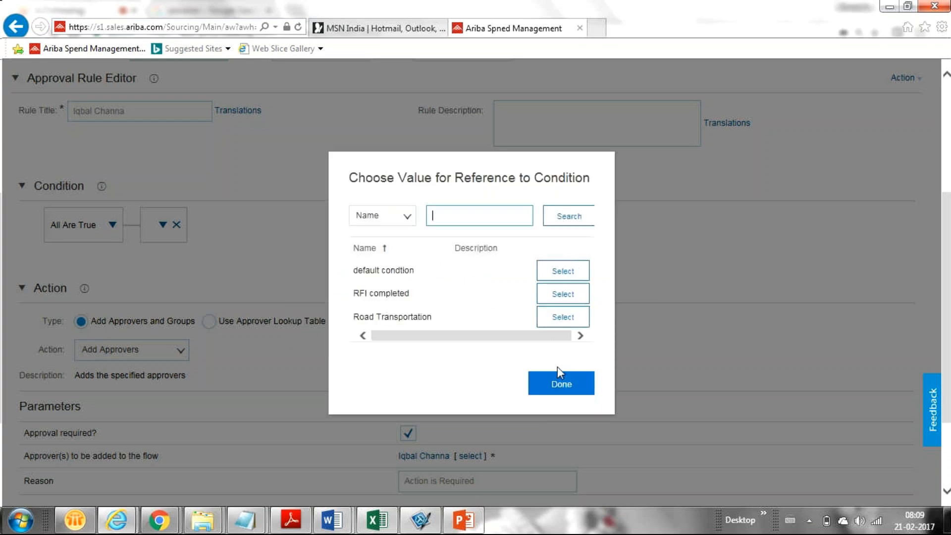
pyautogui.click(559, 385)
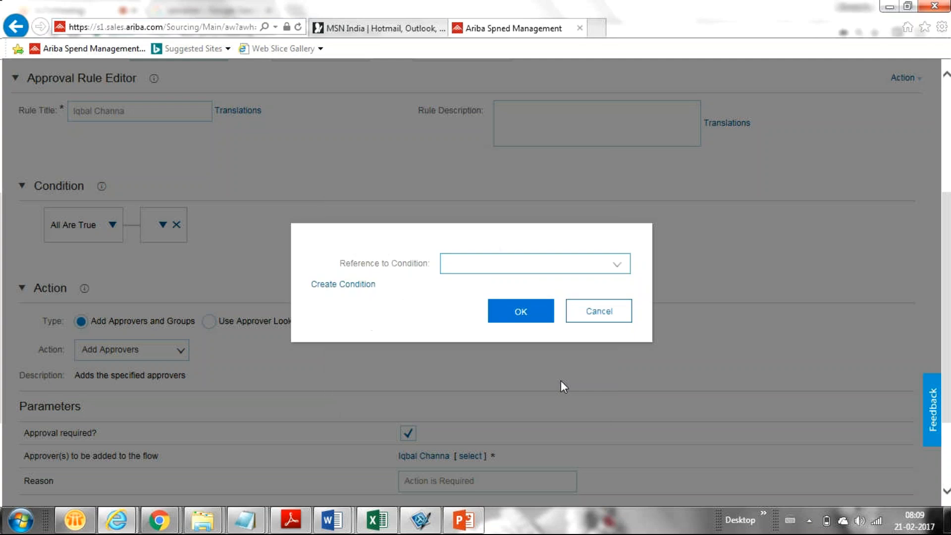
pyautogui.click(596, 311)
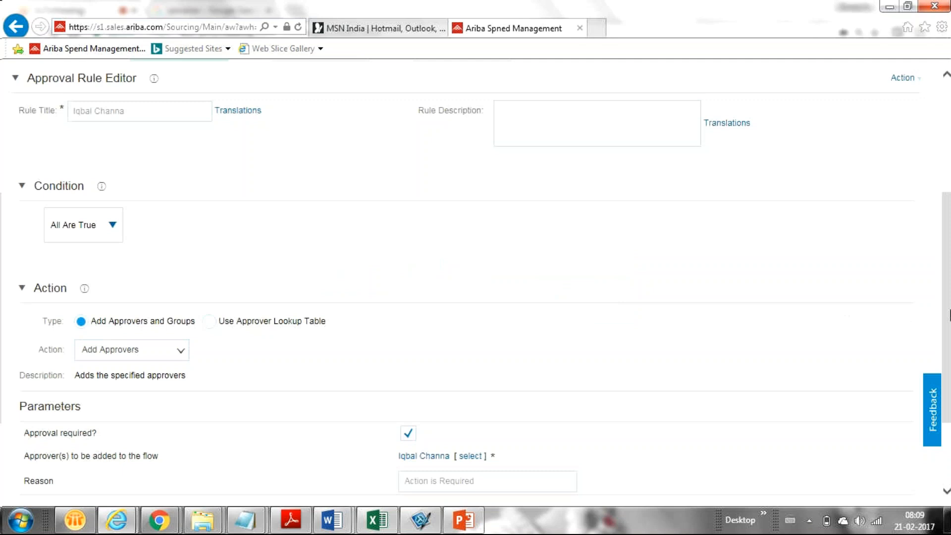
pyautogui.scroll(3, 949, 315)
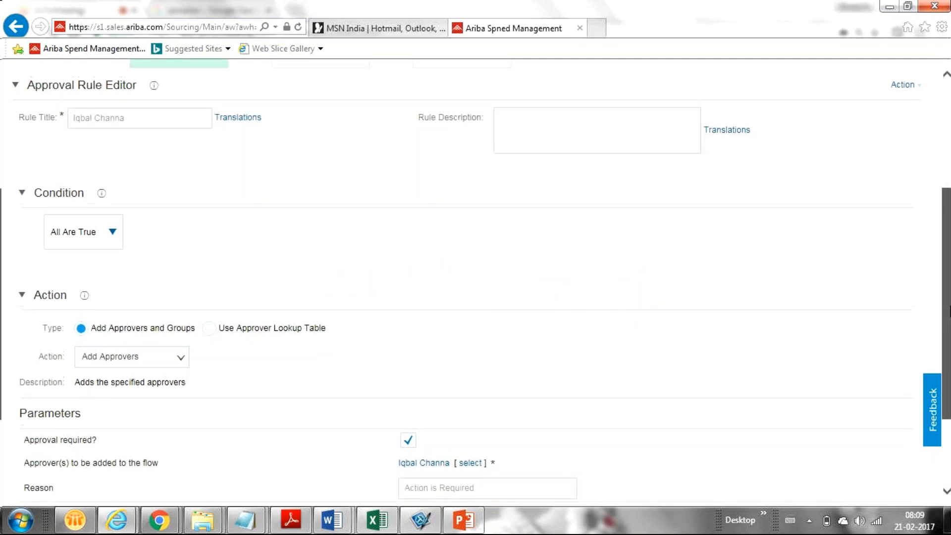
# Save the serial custom approval flow with Done and reopen it from the task form.
pyautogui.scroll(3, 889, 198)
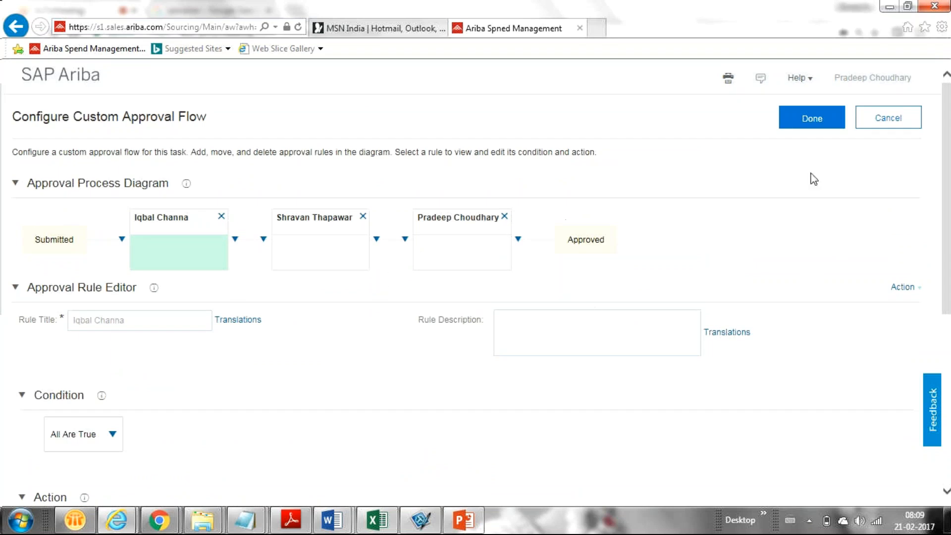
pyautogui.click(795, 132)
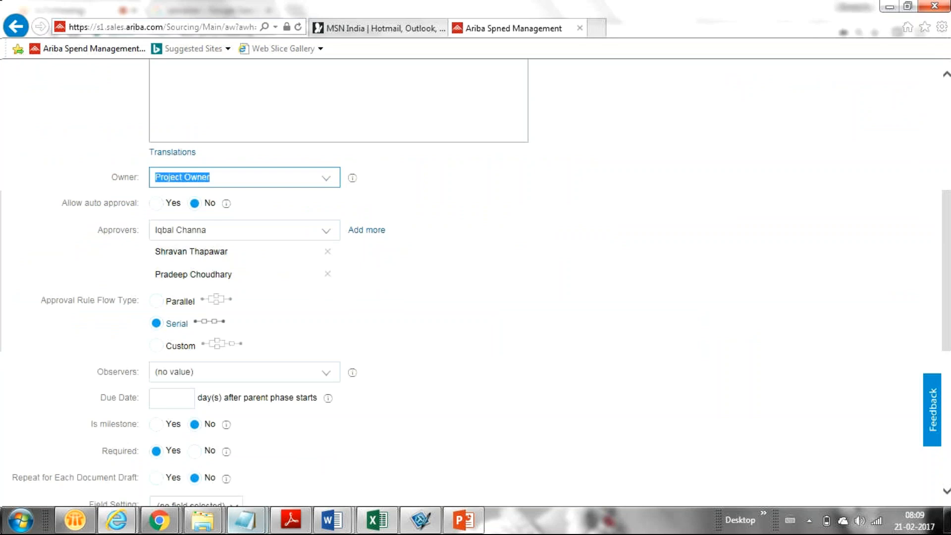
pyautogui.moveTo(107, 527)
pyautogui.click(738, 270)
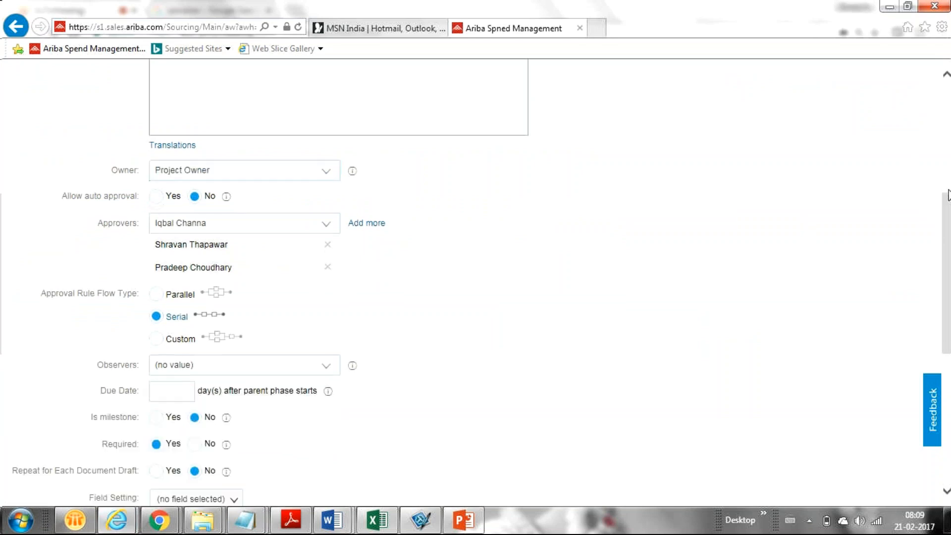
pyautogui.moveTo(946, 215); pyautogui.dragTo(945, 221)
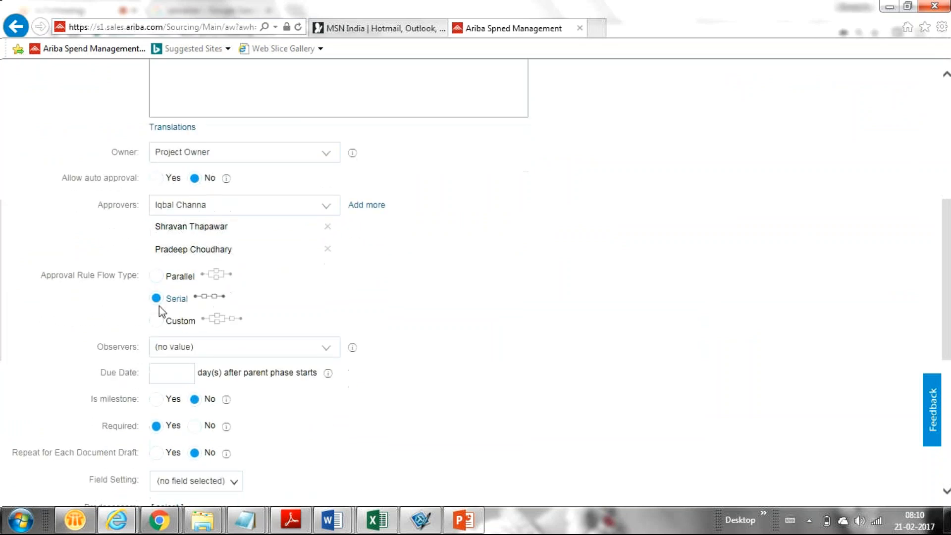
pyautogui.click(206, 296)
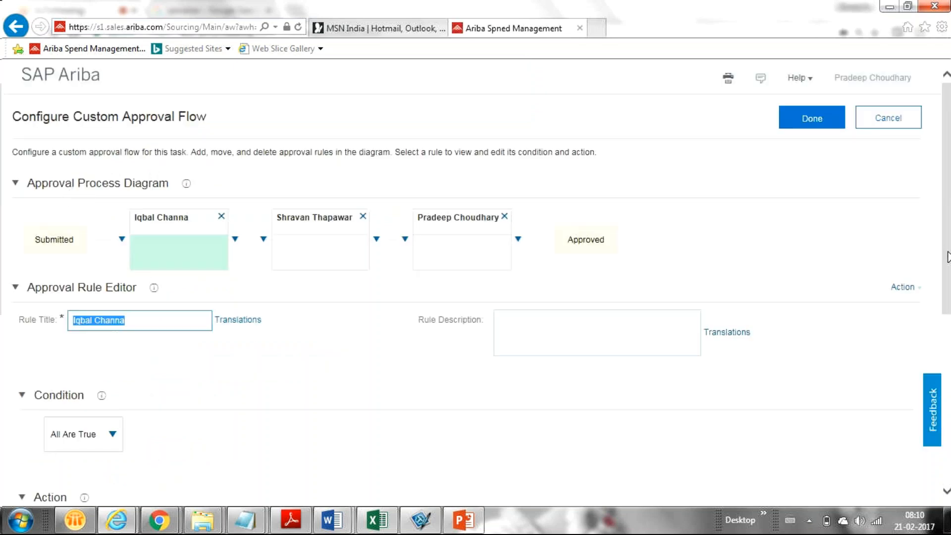
pyautogui.moveTo(947, 256); pyautogui.dragTo(948, 372)
pyautogui.click(111, 231)
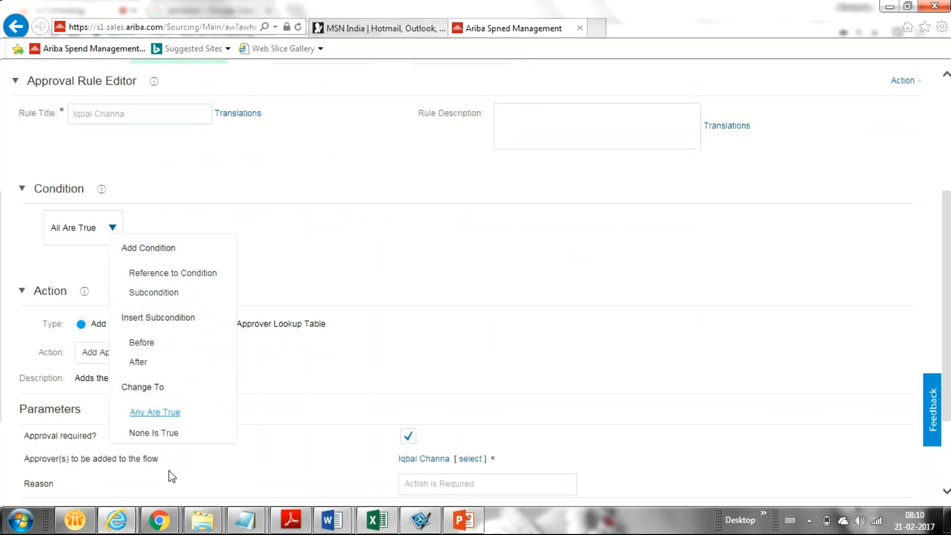
pyautogui.click(330, 239)
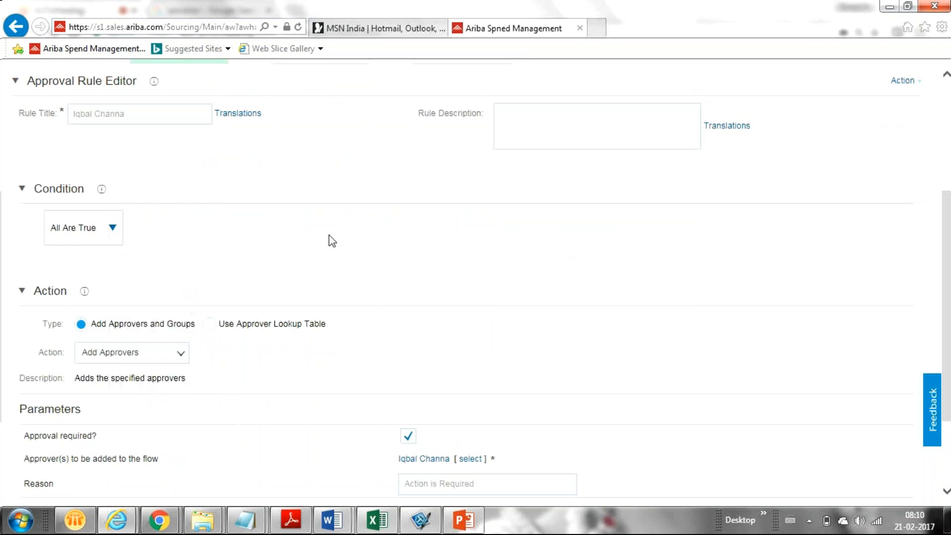
pyautogui.click(113, 229)
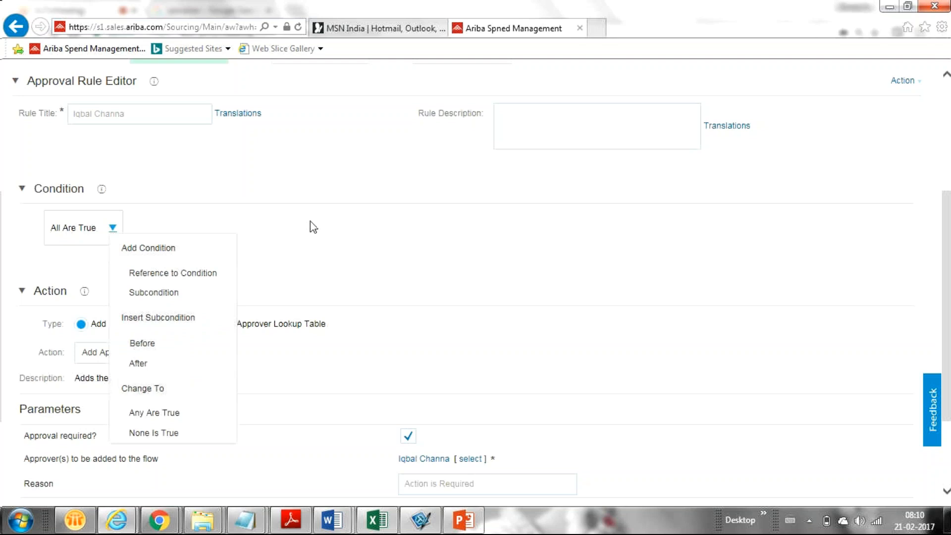
pyautogui.click(325, 251)
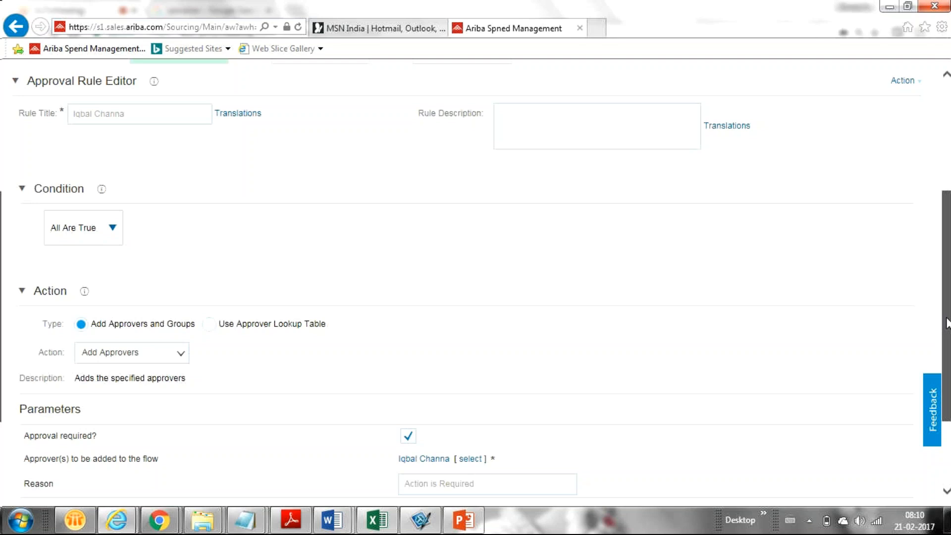
pyautogui.moveTo(947, 322); pyautogui.dragTo(926, 265)
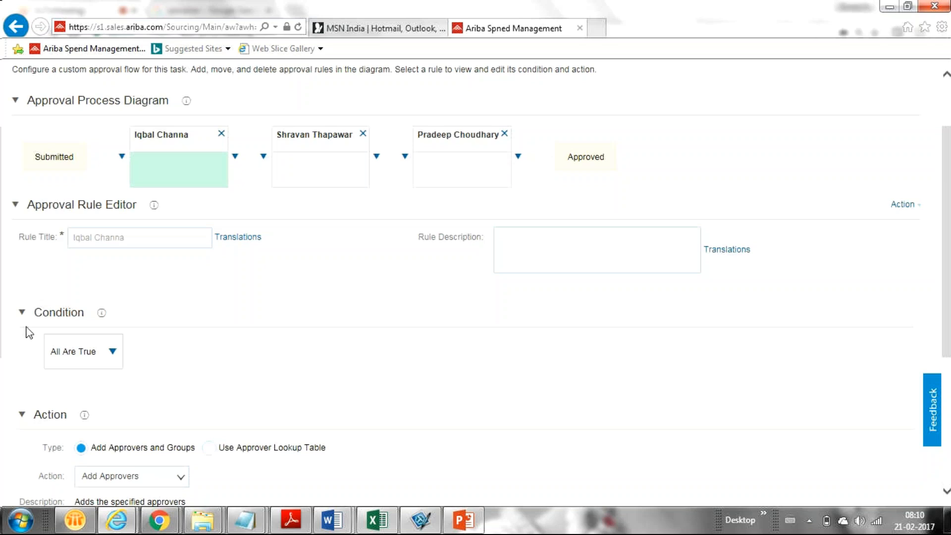
pyautogui.scroll(-1, 28, 332)
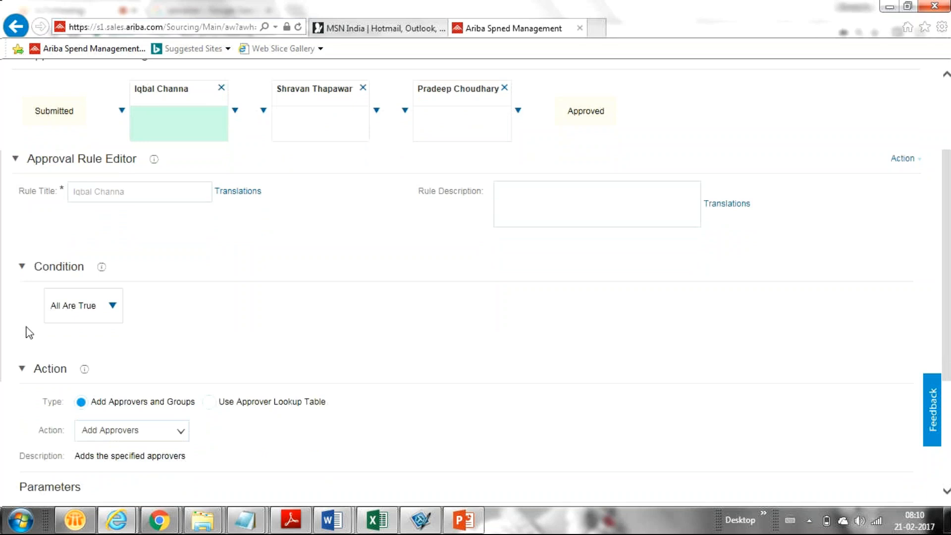
pyautogui.click(112, 306)
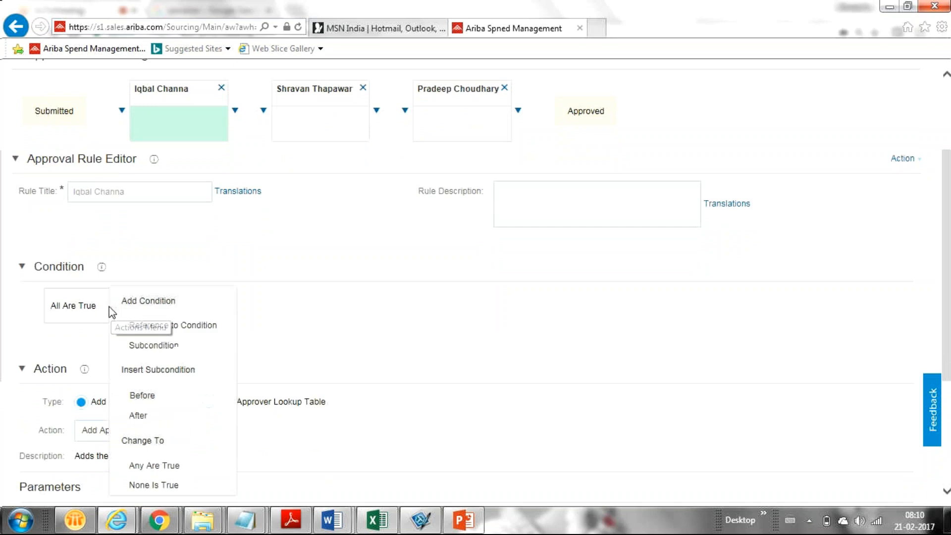
pyautogui.click(488, 338)
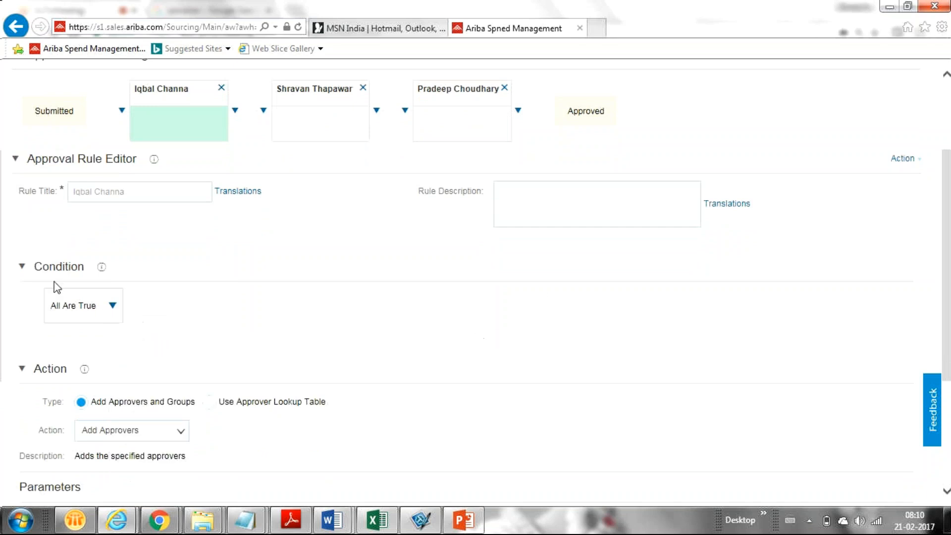
pyautogui.click(113, 307)
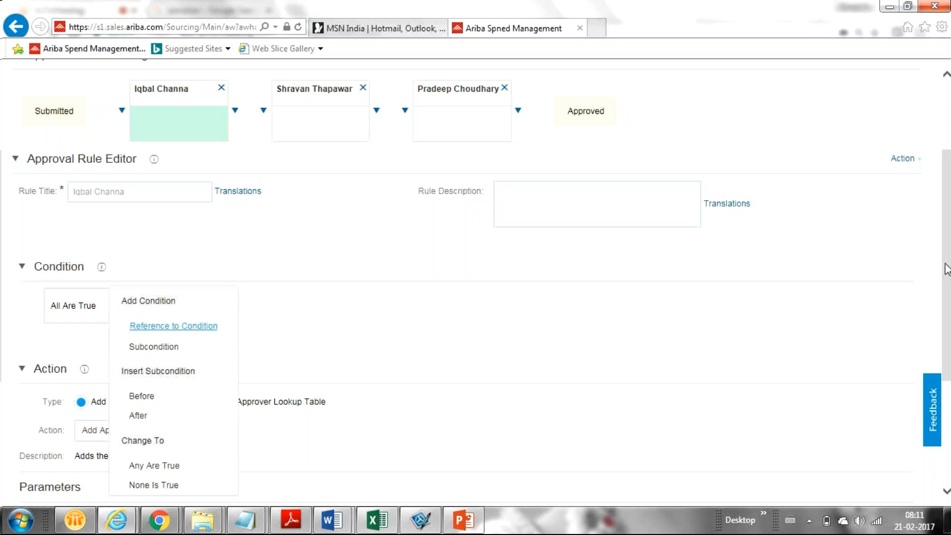
pyautogui.click(947, 269)
pyautogui.moveTo(946, 269); pyautogui.dragTo(937, 259)
pyautogui.click(112, 319)
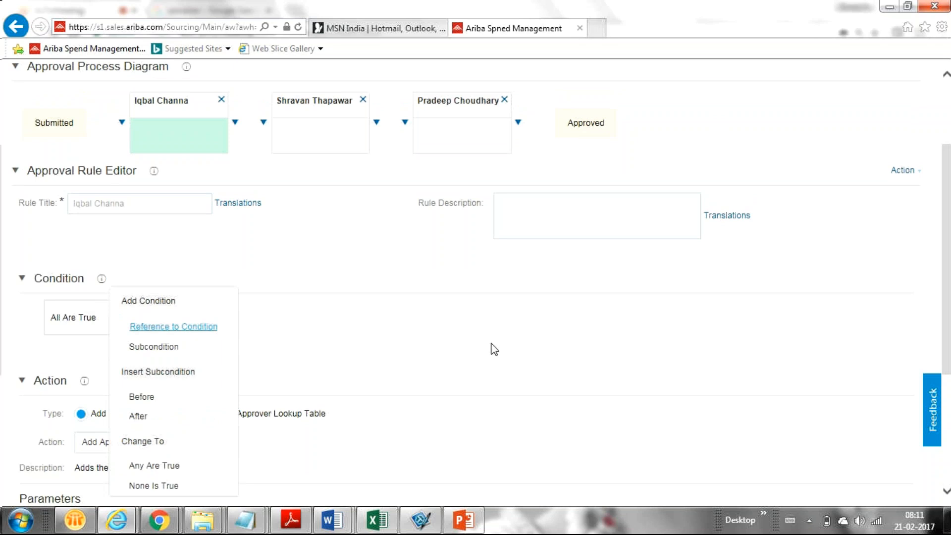
pyautogui.click(316, 348)
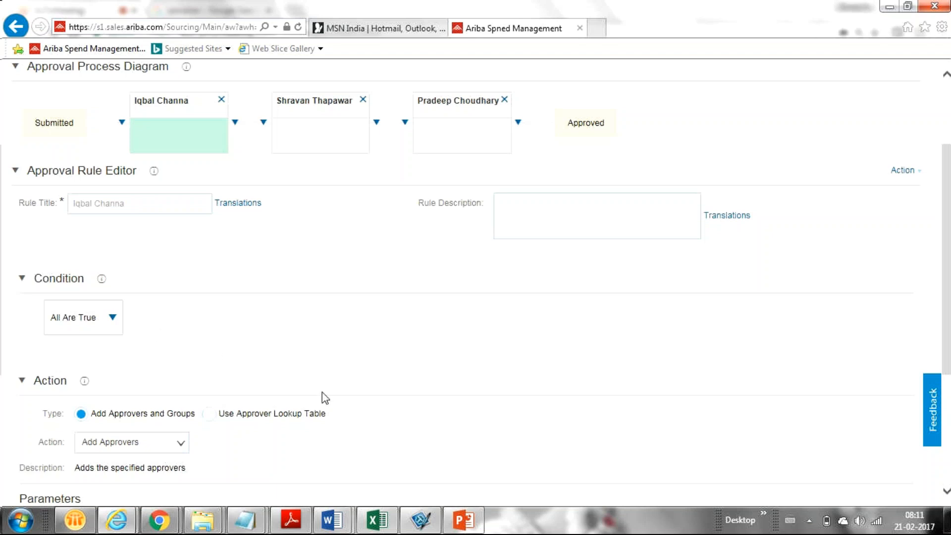
pyautogui.click(113, 320)
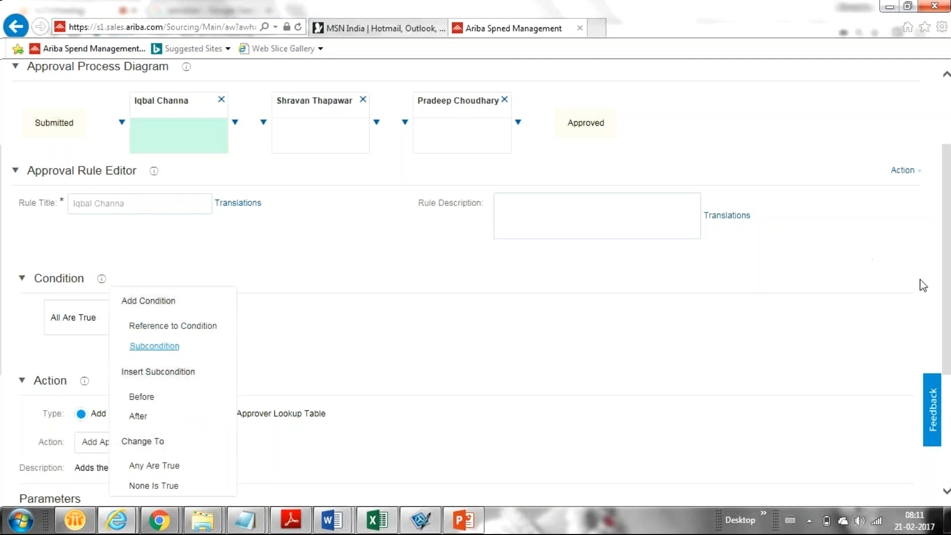
pyautogui.click(948, 281)
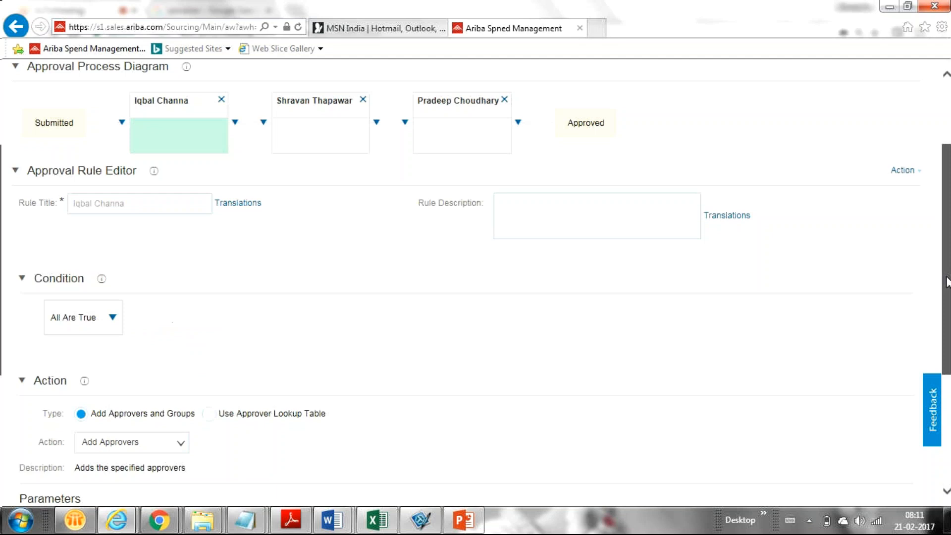
# Scroll to the top of the serial approval flow and accept it with Done.
pyautogui.moveTo(947, 281); pyautogui.dragTo(897, 248)
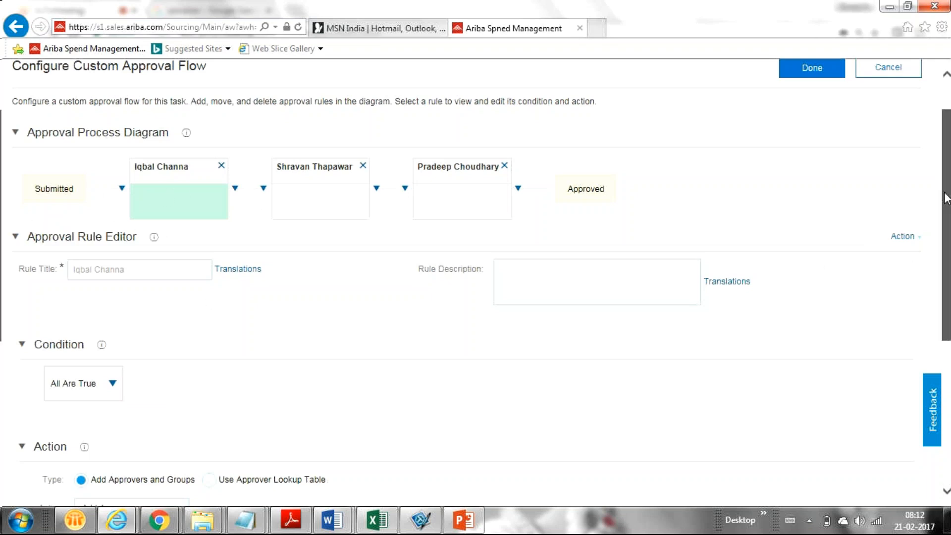
pyautogui.moveTo(947, 199); pyautogui.dragTo(707, 94)
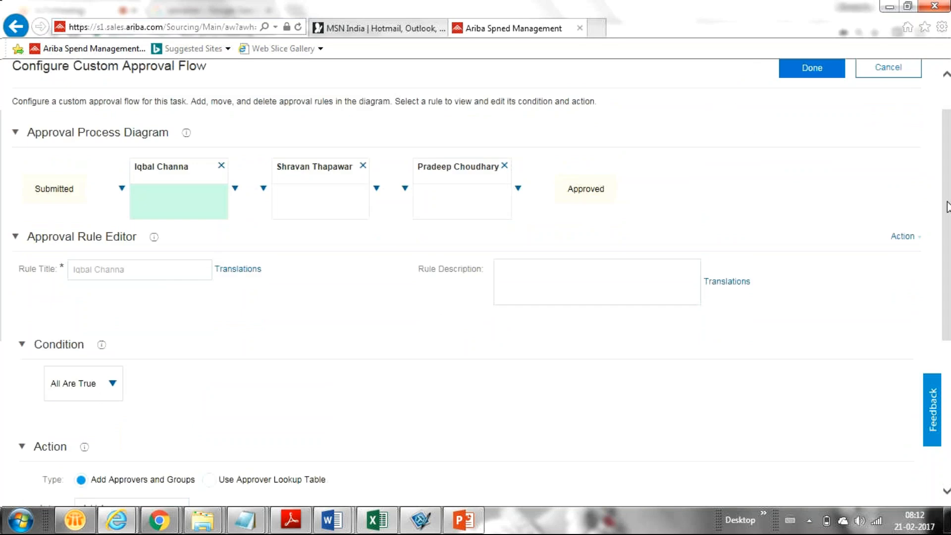
pyautogui.scroll(1, 867, 163)
pyautogui.click(812, 121)
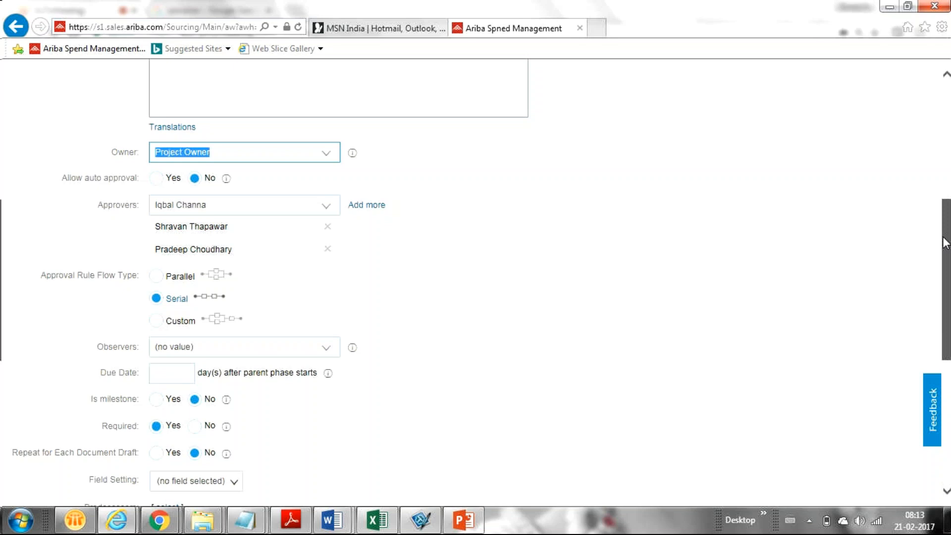
pyautogui.scroll(1, 944, 241)
pyautogui.scroll(4, 913, 168)
pyautogui.scroll(-1, 913, 170)
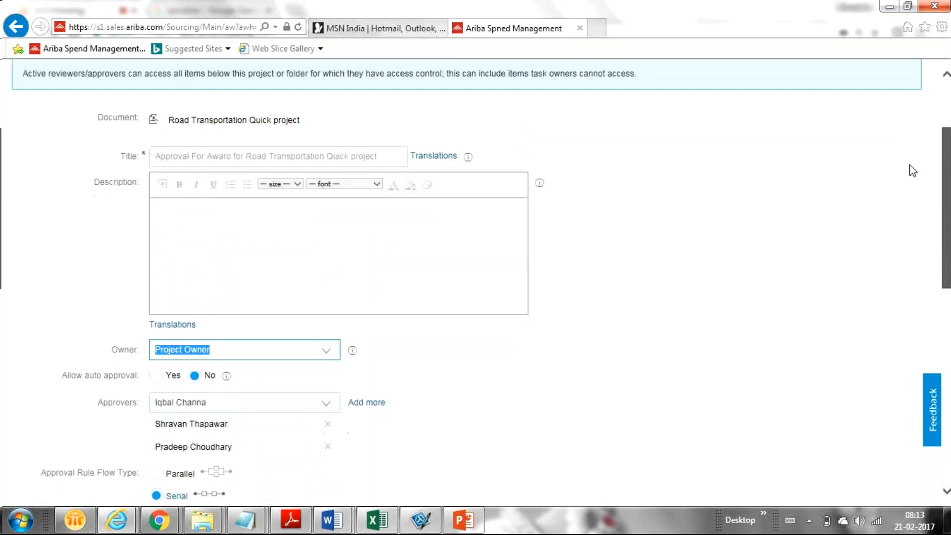
pyautogui.scroll(-3, 914, 188)
pyautogui.scroll(4, 922, 199)
pyautogui.scroll(-2, 914, 183)
pyautogui.scroll(2, 912, 189)
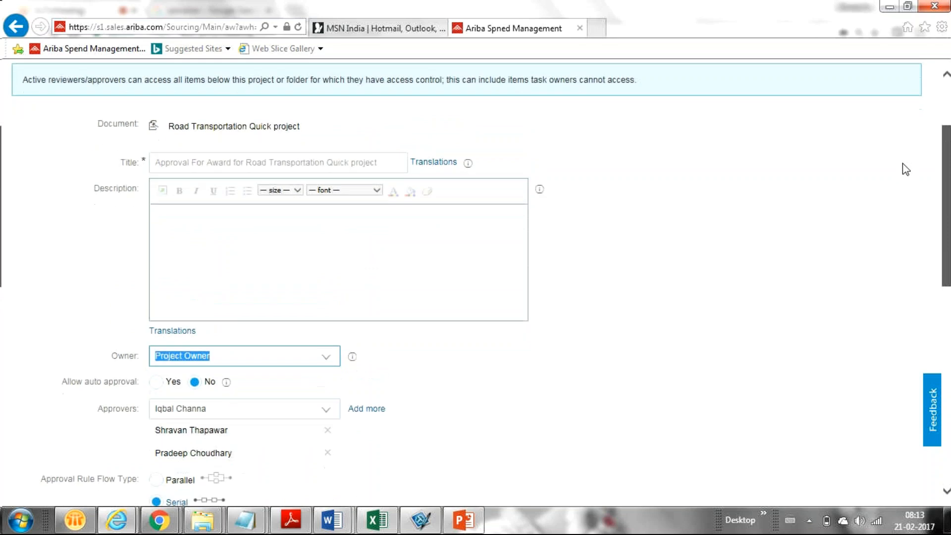
pyautogui.scroll(3, 906, 175)
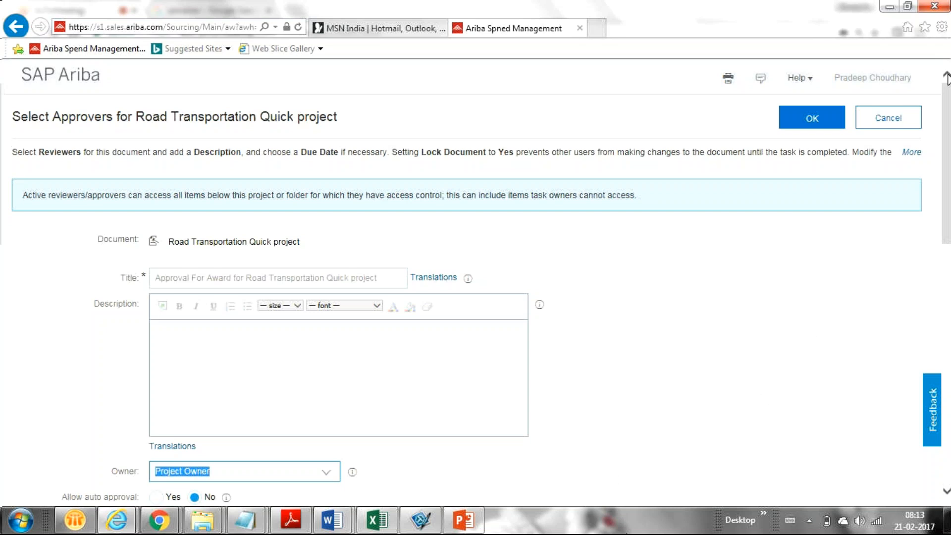
pyautogui.moveTo(947, 121); pyautogui.dragTo(753, 224)
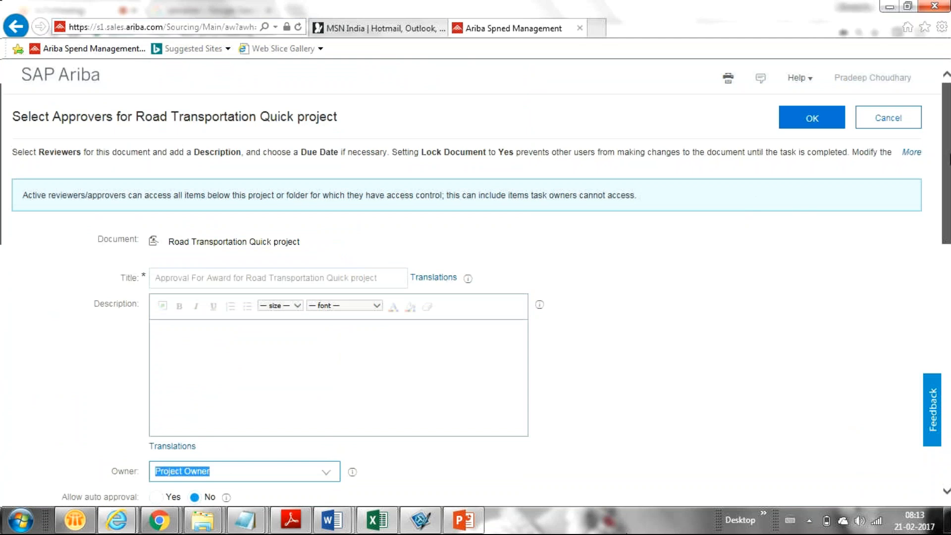
pyautogui.moveTo(946, 161); pyautogui.dragTo(847, 371)
# Set Field Setting to Process Status = Needs Approval and save the task with OK.
pyautogui.click(235, 228)
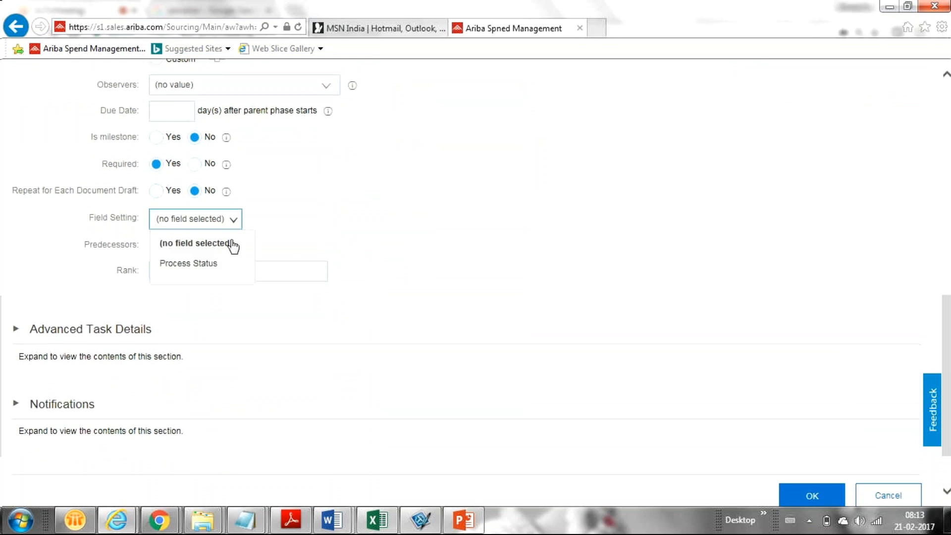
pyautogui.click(212, 267)
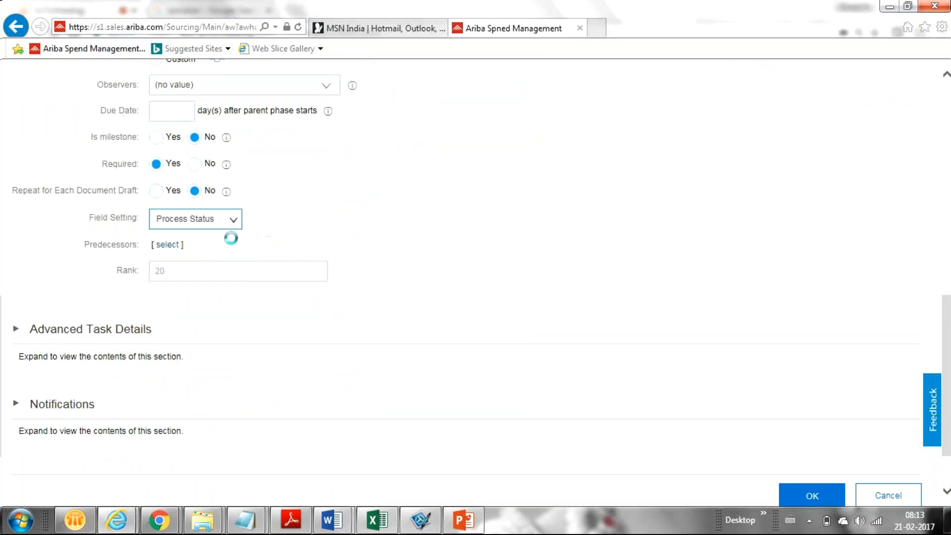
pyautogui.click(331, 223)
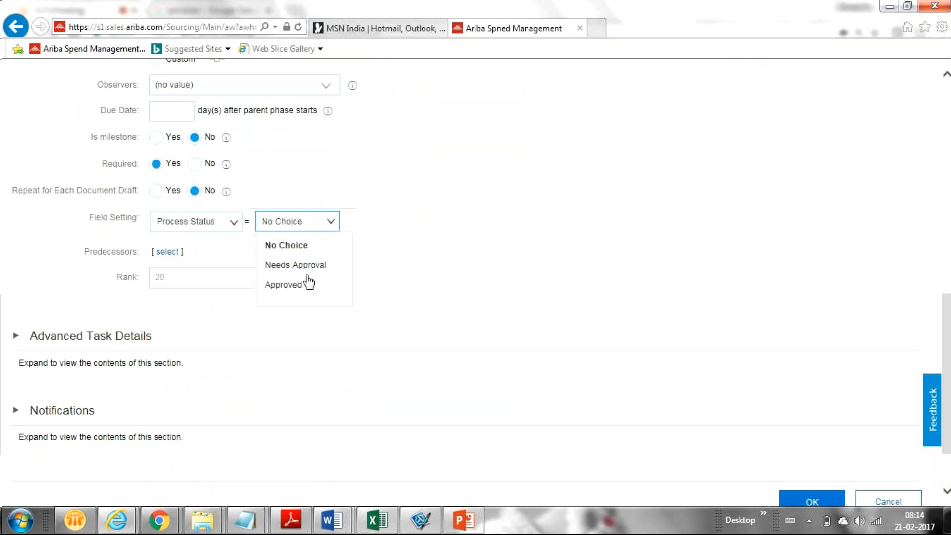
pyautogui.click(315, 266)
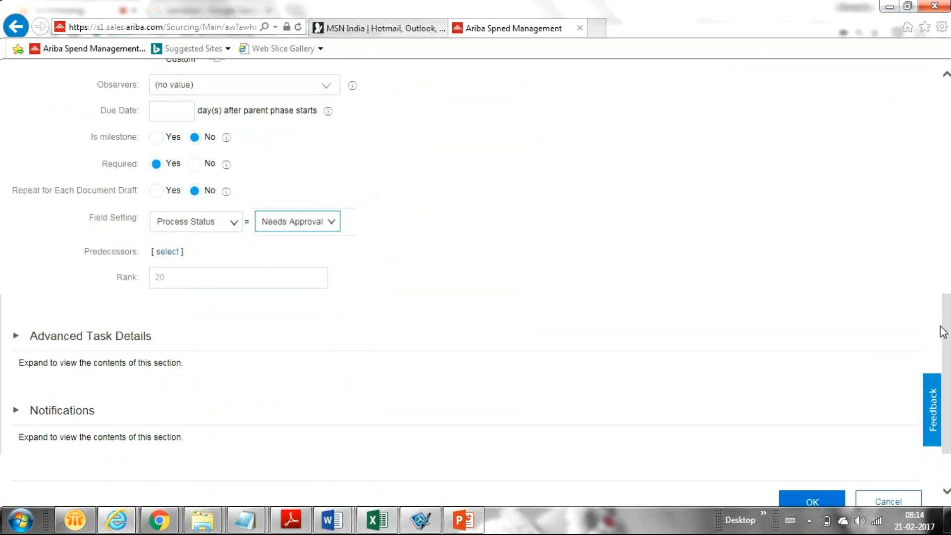
pyautogui.moveTo(946, 330); pyautogui.dragTo(913, 137)
pyautogui.scroll(1, 913, 136)
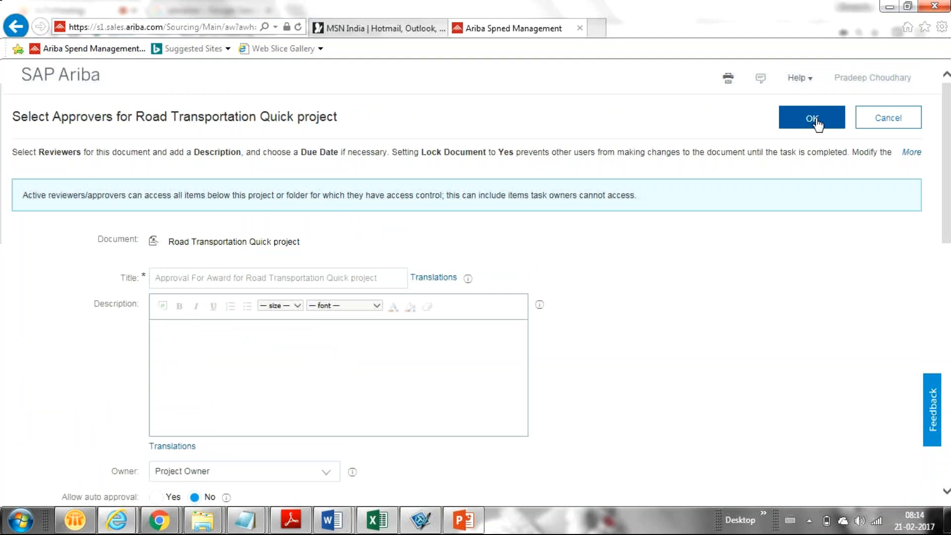
pyautogui.click(815, 122)
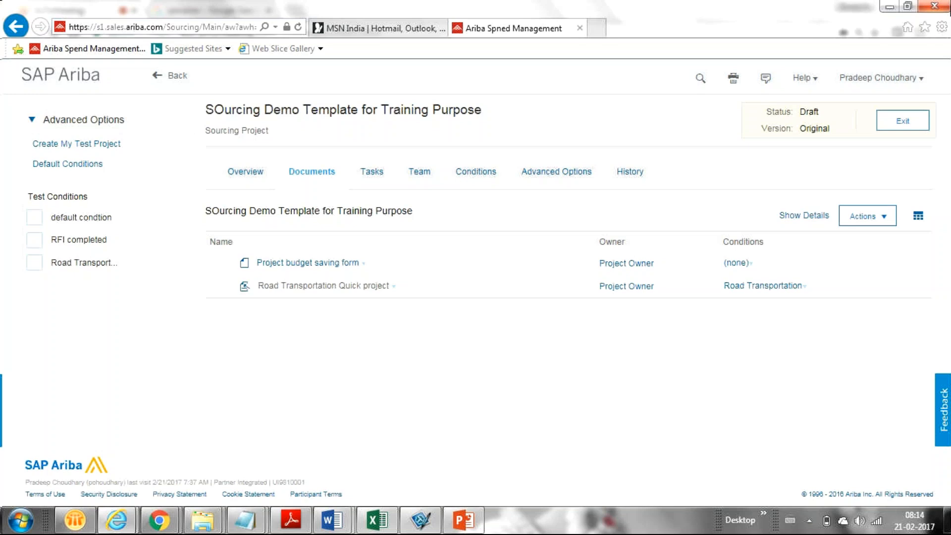
# Return to the dashboard and open Manage > Approval Processes, listing 683 processes.
pyautogui.click(163, 82)
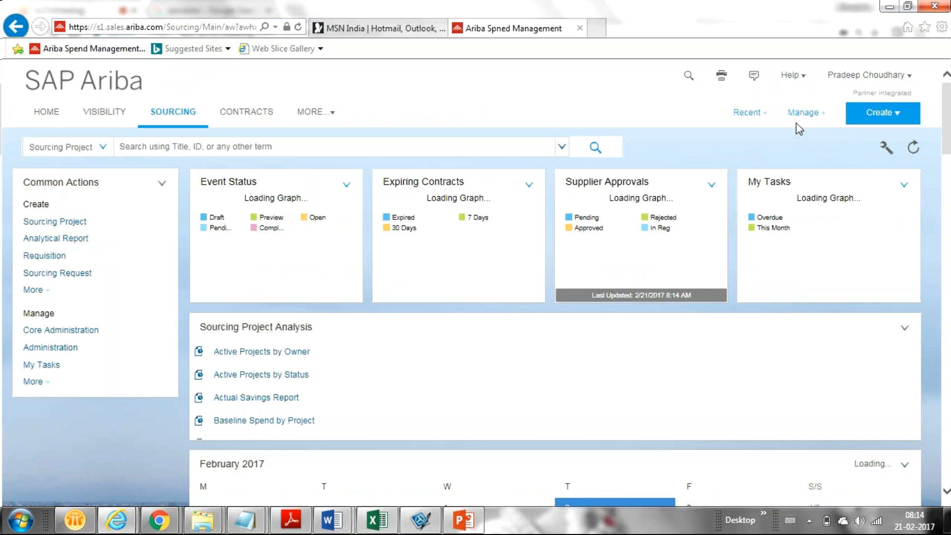
pyautogui.click(798, 116)
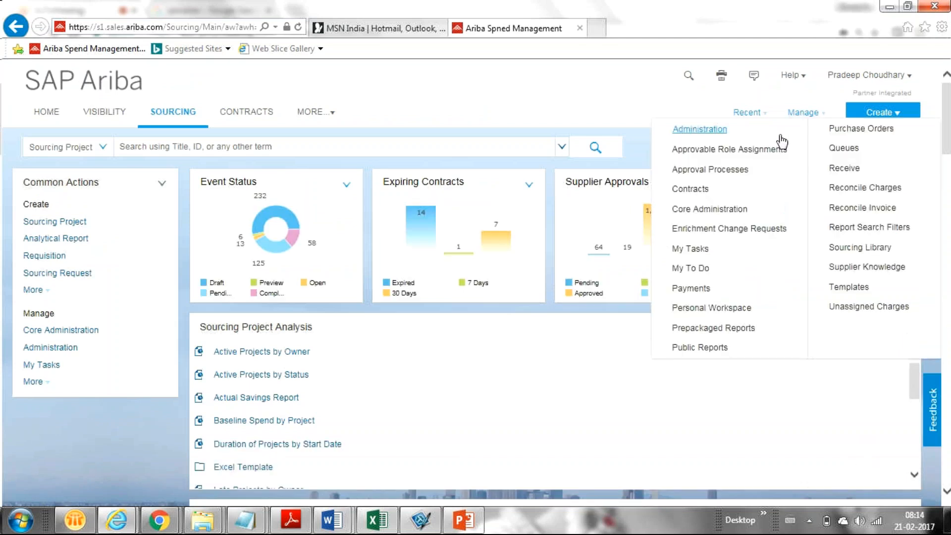
pyautogui.click(728, 170)
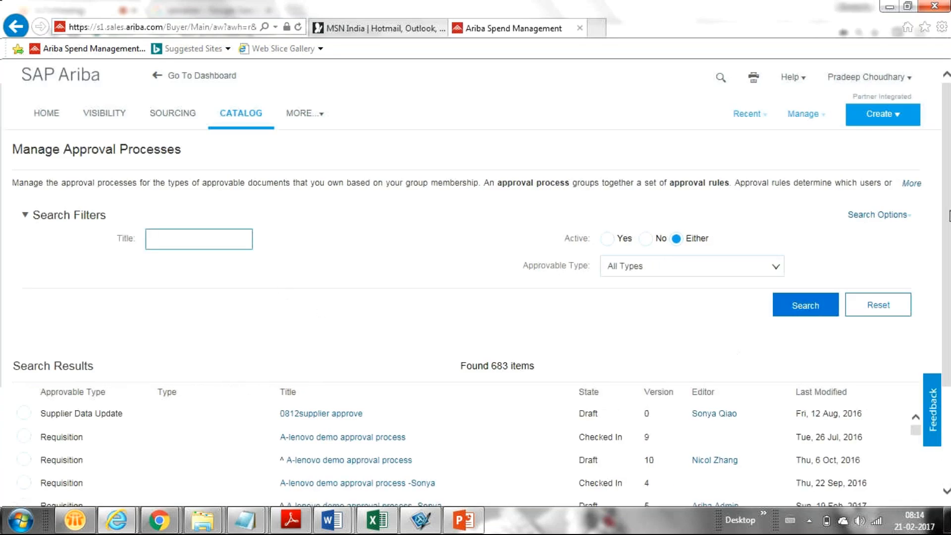
pyautogui.moveTo(949, 216); pyautogui.dragTo(947, 312)
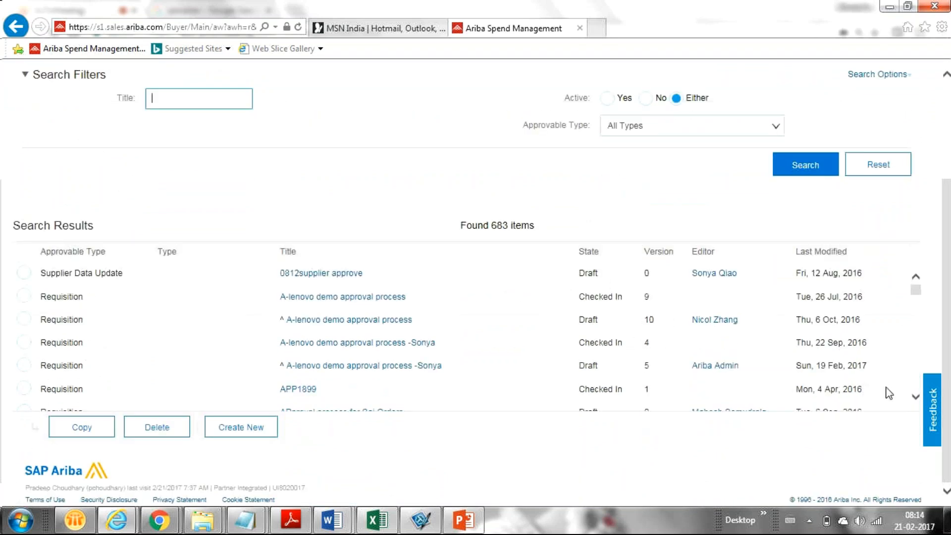
pyautogui.click(916, 398)
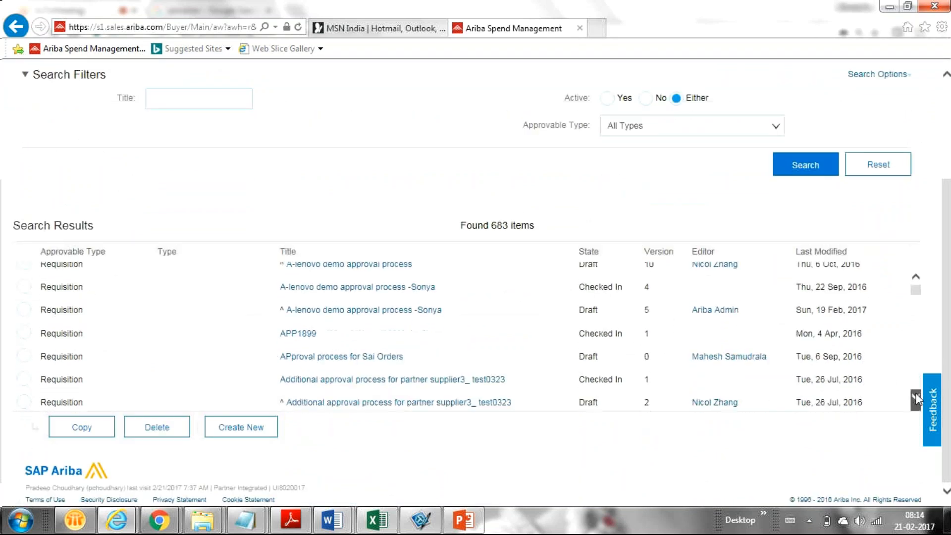
pyautogui.click(916, 397)
pyautogui.click(916, 398)
pyautogui.click(916, 398)
pyautogui.click(916, 398)
pyautogui.click(916, 397)
pyautogui.click(916, 397)
pyautogui.click(916, 397)
pyautogui.click(916, 397)
pyautogui.click(916, 397)
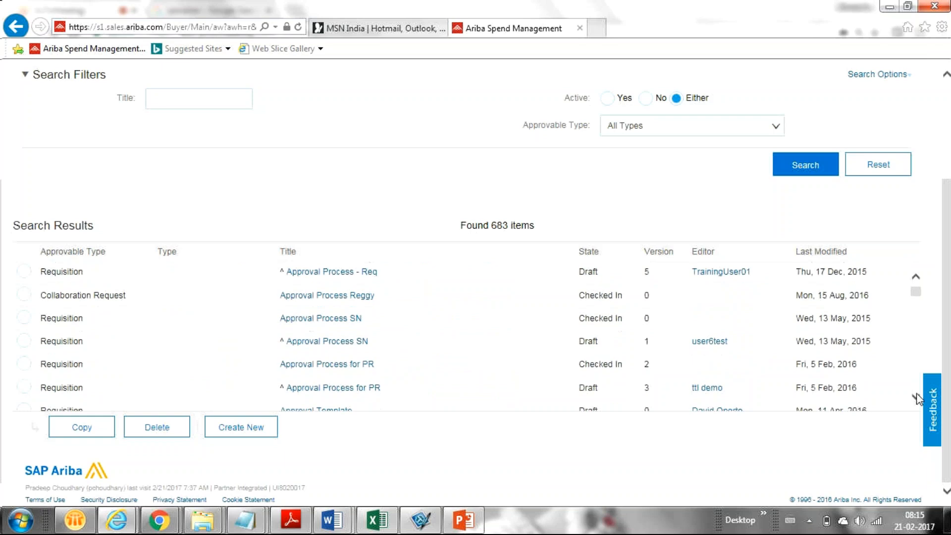
pyautogui.click(916, 397)
pyautogui.click(916, 397)
pyautogui.click(916, 397)
pyautogui.click(916, 396)
pyautogui.click(916, 396)
pyautogui.click(916, 397)
pyautogui.click(916, 397)
pyautogui.click(916, 396)
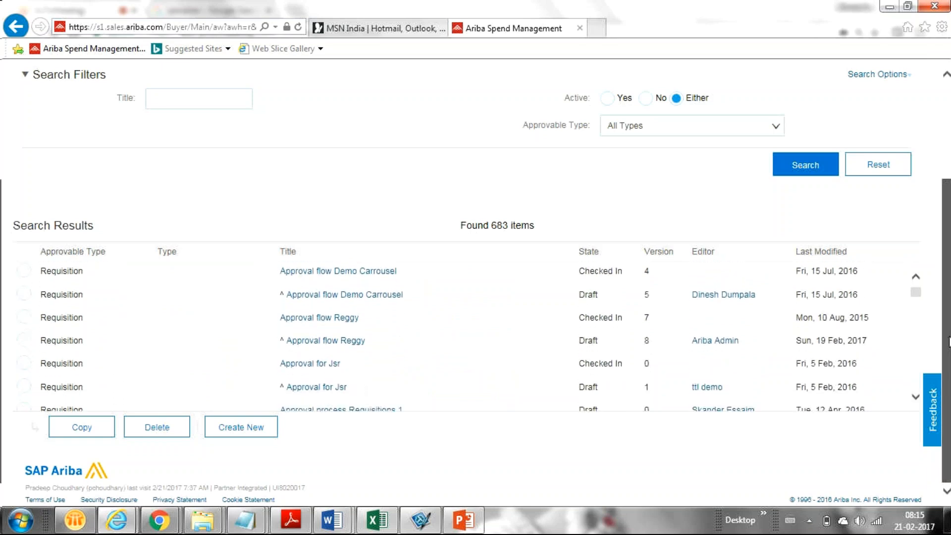
pyautogui.moveTo(949, 342); pyautogui.dragTo(944, 322)
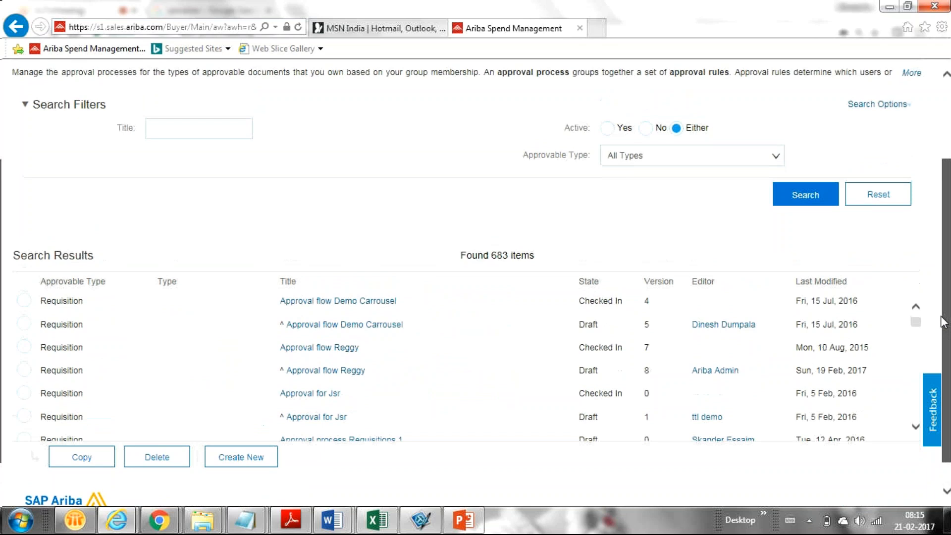
pyautogui.scroll(-1, 944, 322)
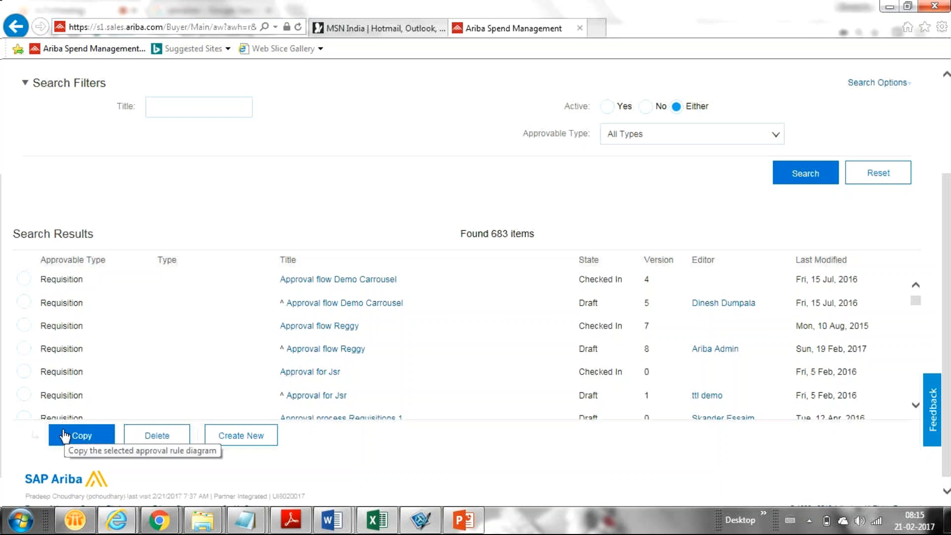
# Create approval process 'Approval flow for my Organization Auction' with approvable type Sourcing Request.
pyautogui.click(250, 442)
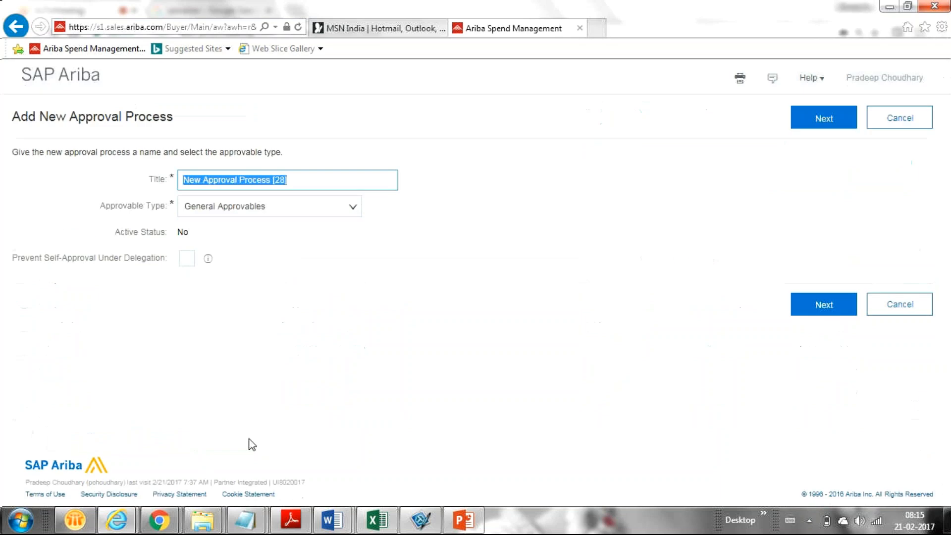
pyautogui.write('App')
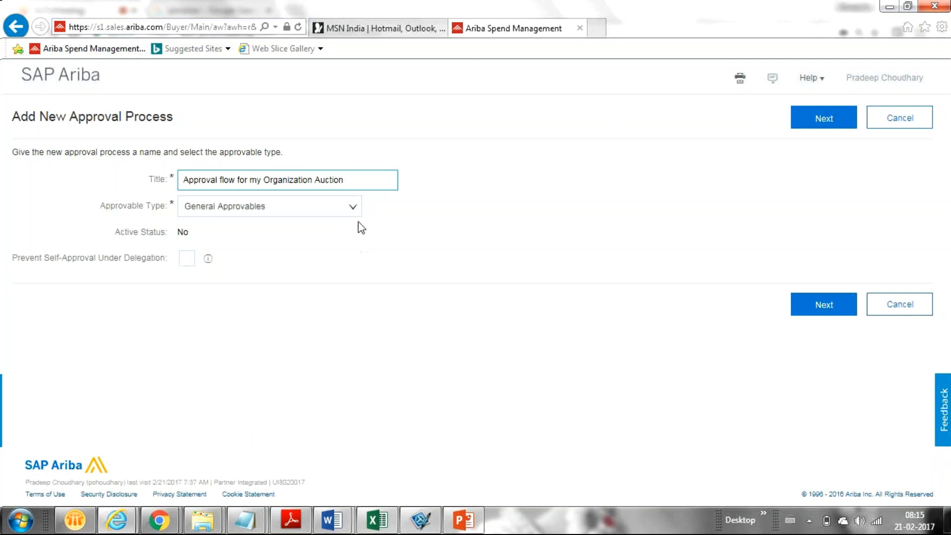
pyautogui.click(350, 208)
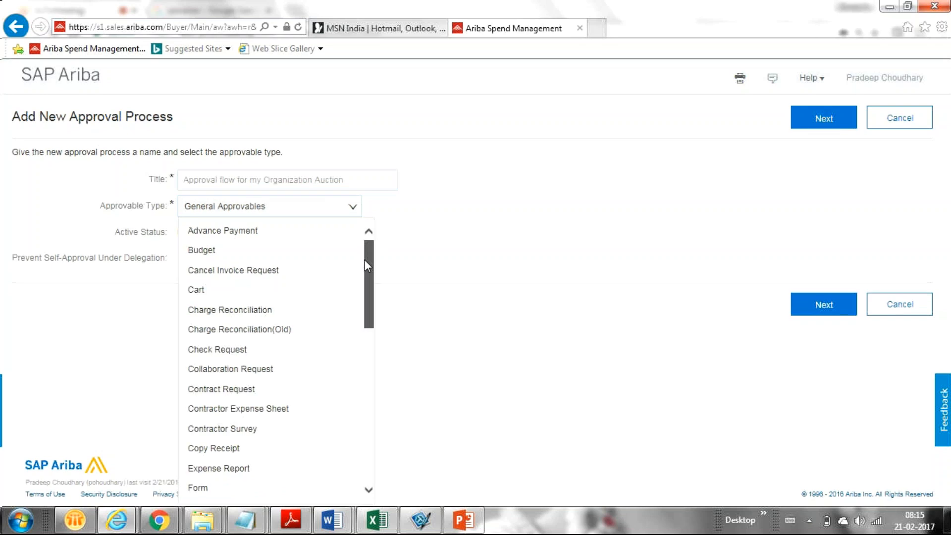
pyautogui.moveTo(364, 260); pyautogui.dragTo(345, 380)
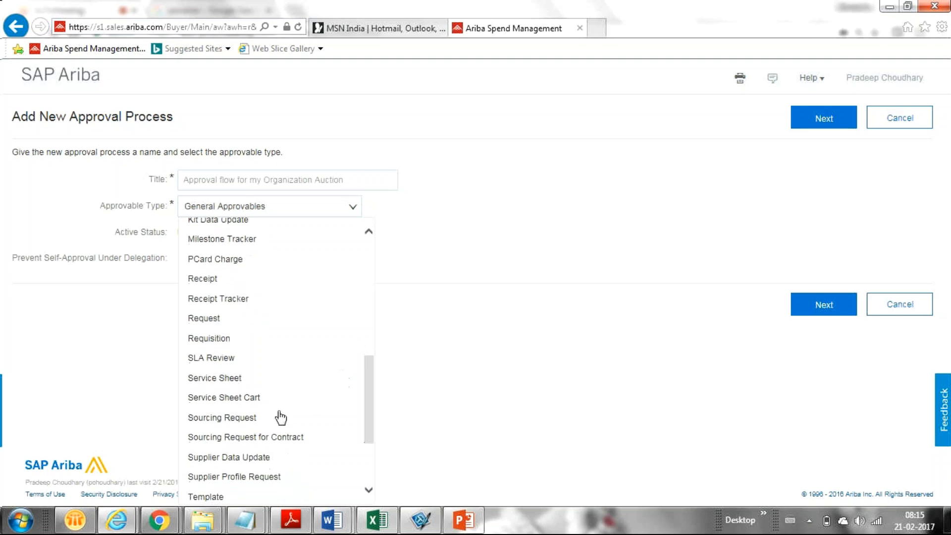
pyautogui.click(268, 424)
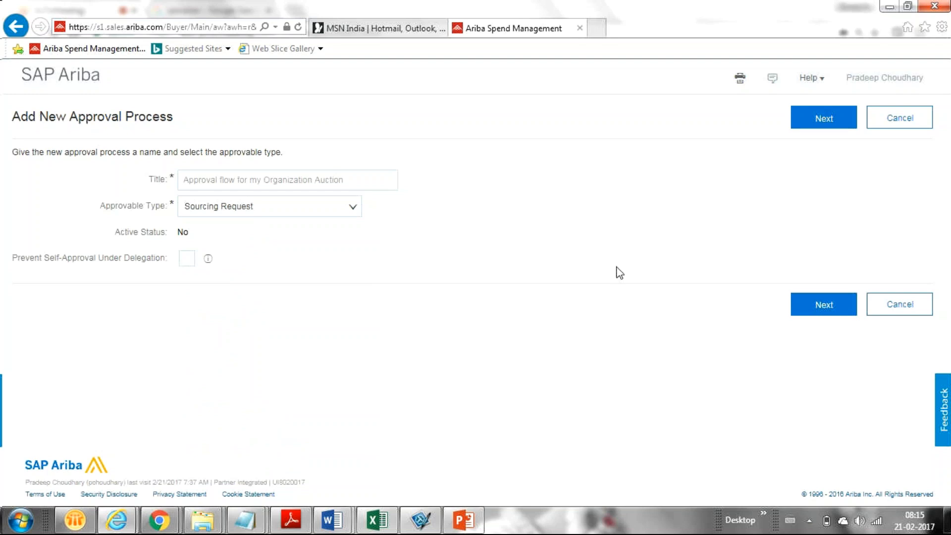
pyautogui.click(817, 311)
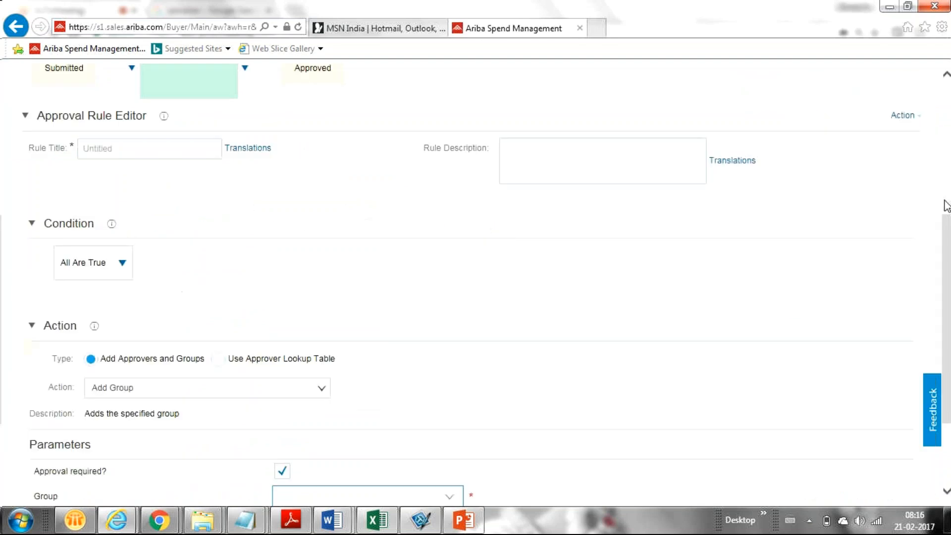
pyautogui.moveTo(946, 242); pyautogui.dragTo(925, 191)
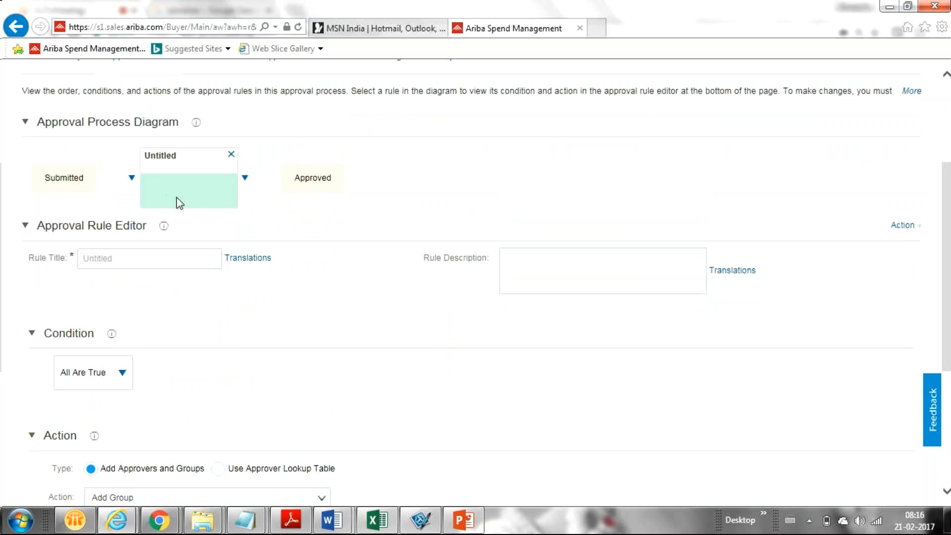
pyautogui.moveTo(946, 249); pyautogui.dragTo(817, 189)
pyautogui.moveTo(948, 203); pyautogui.dragTo(938, 370)
pyautogui.scroll(5, 937, 371)
pyautogui.scroll(3, 869, 273)
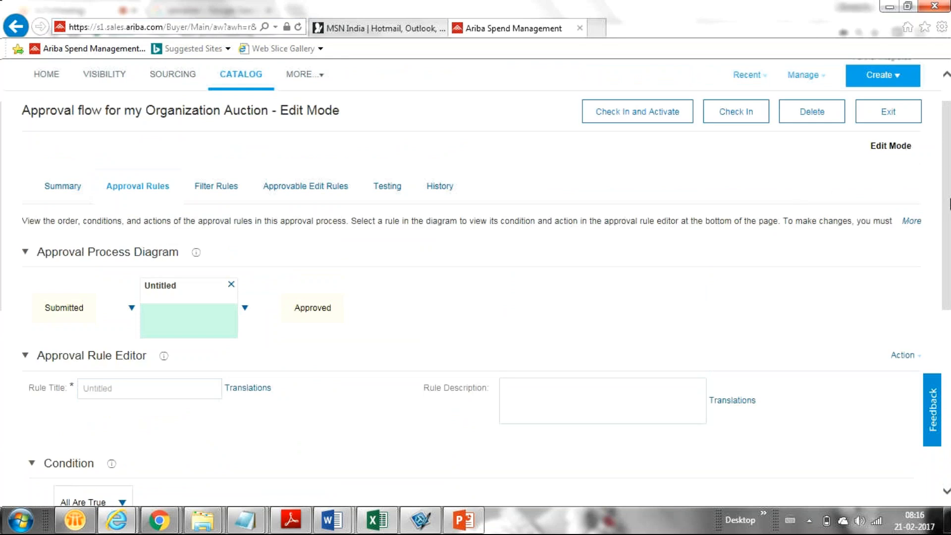
pyautogui.moveTo(948, 204); pyautogui.dragTo(902, 174)
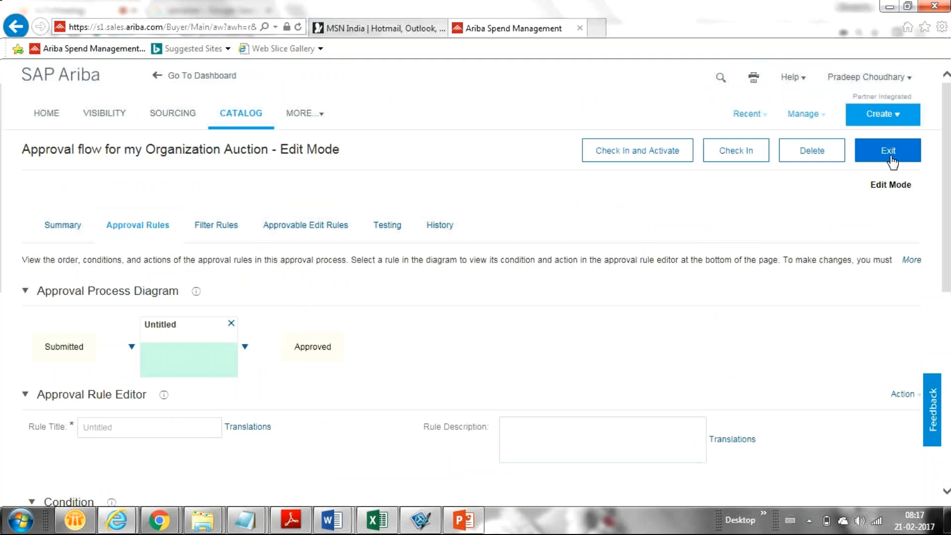
# Exit the approval flow editor and reopen 'SOurcing Demo Template for Training Purpose' from Recent.
pyautogui.click(892, 162)
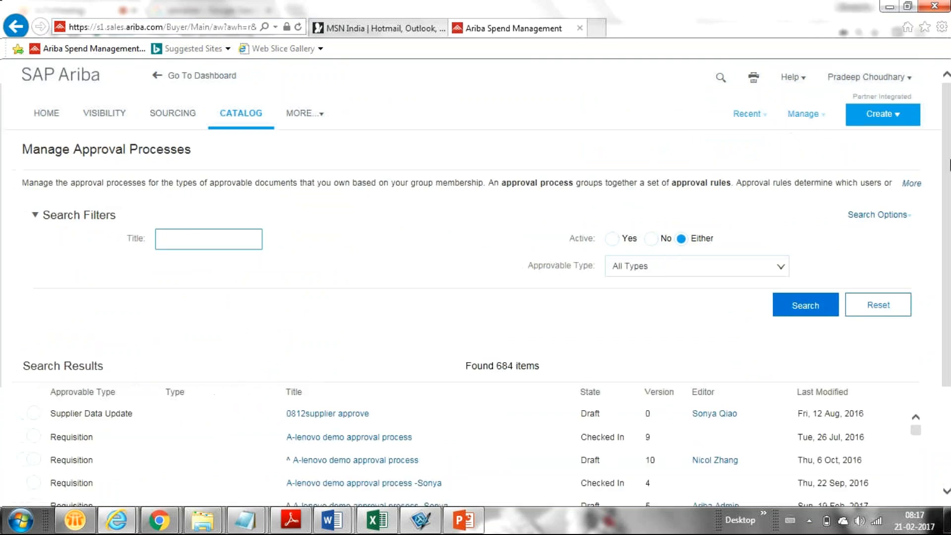
pyautogui.click(190, 76)
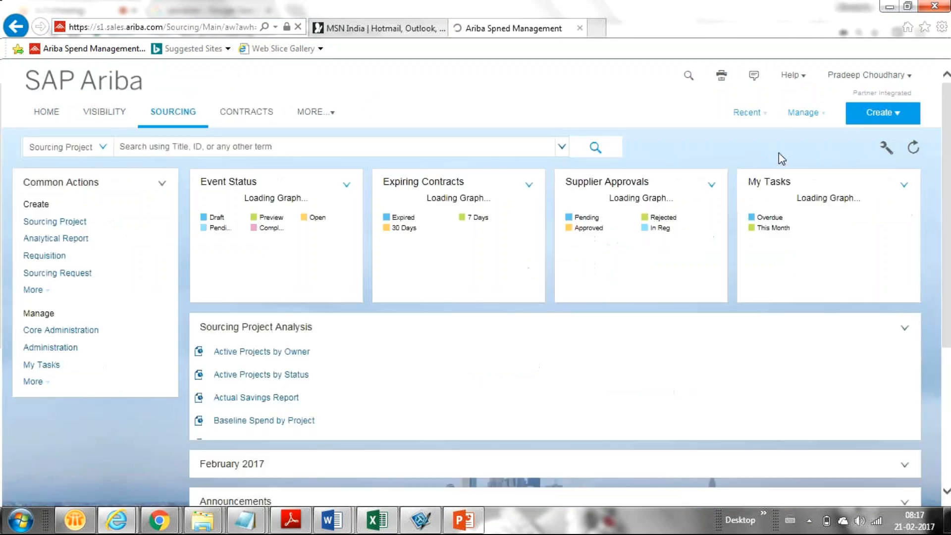
pyautogui.click(802, 114)
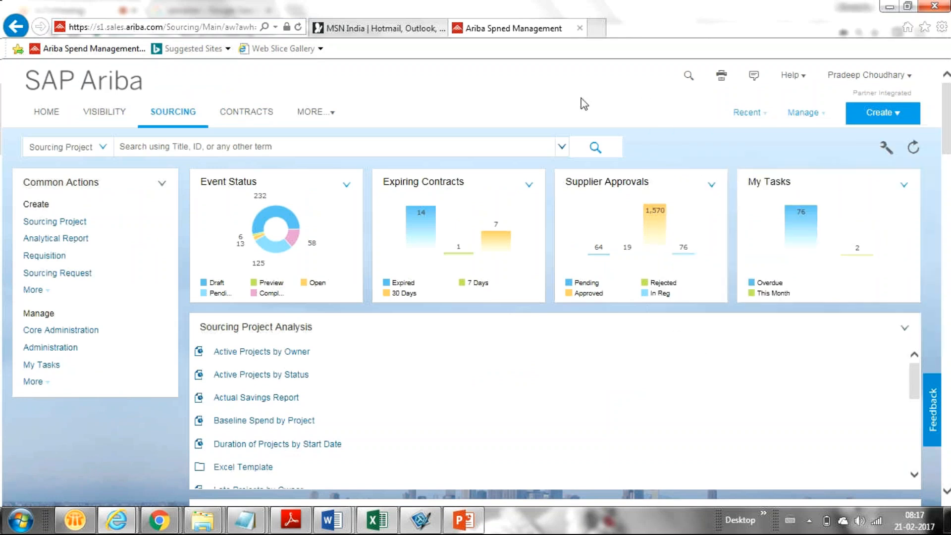
pyautogui.click(752, 113)
pyautogui.click(725, 129)
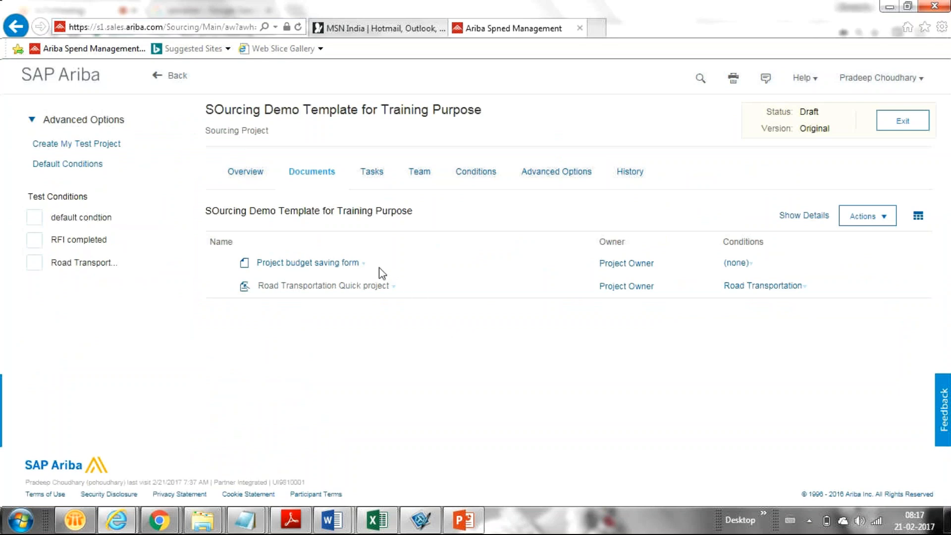
# View and dismiss the action options for the Project budget saving form.
pyautogui.moveTo(390, 292)
pyautogui.click(363, 268)
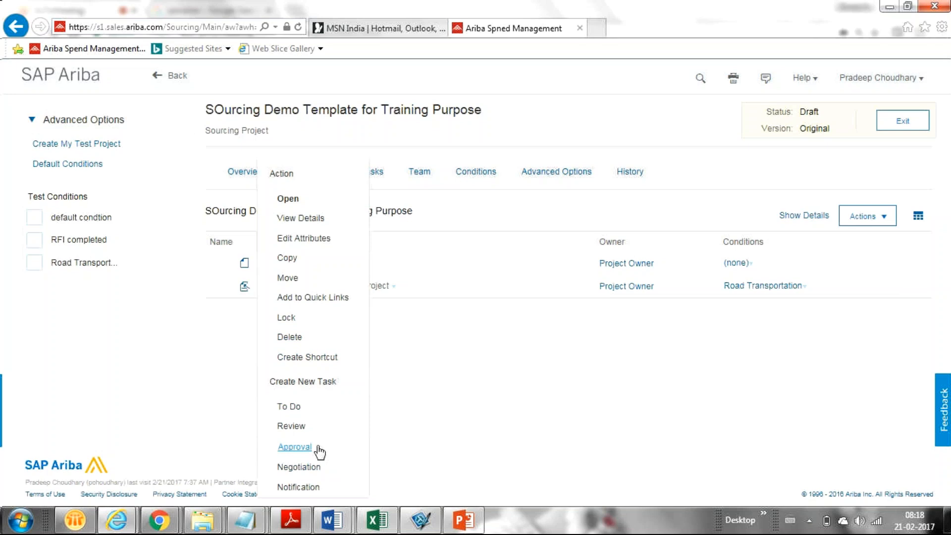
pyautogui.click(424, 407)
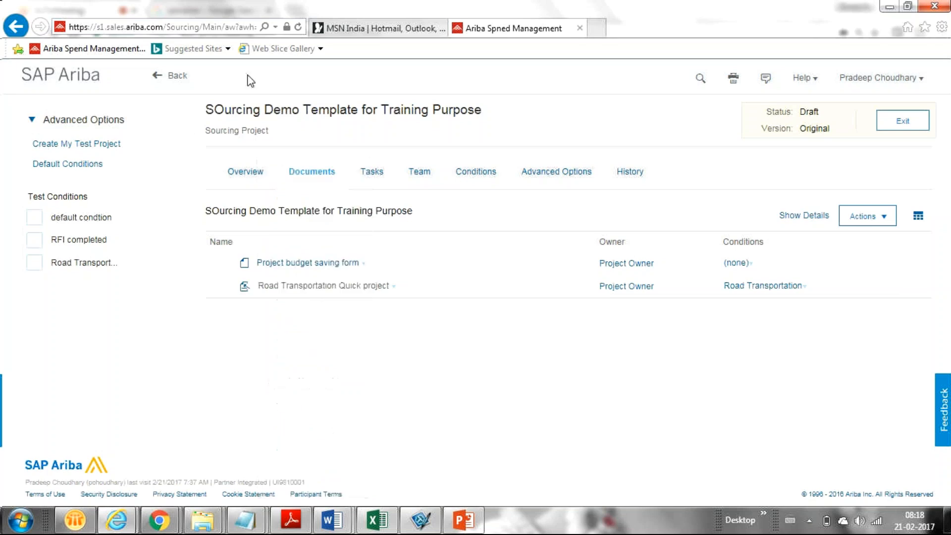
# Show the project's tasks and check the Approval For Award task's action options.
pyautogui.click(374, 175)
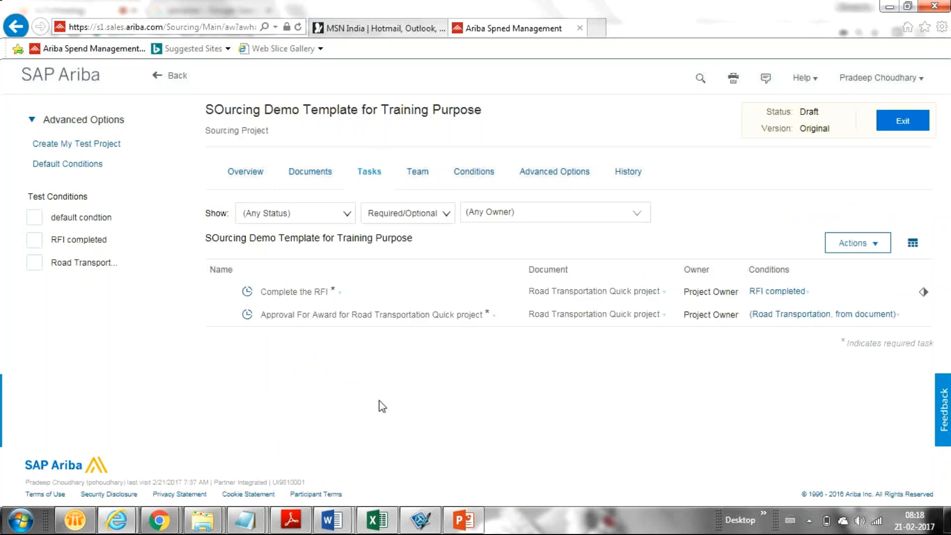
pyautogui.click(489, 317)
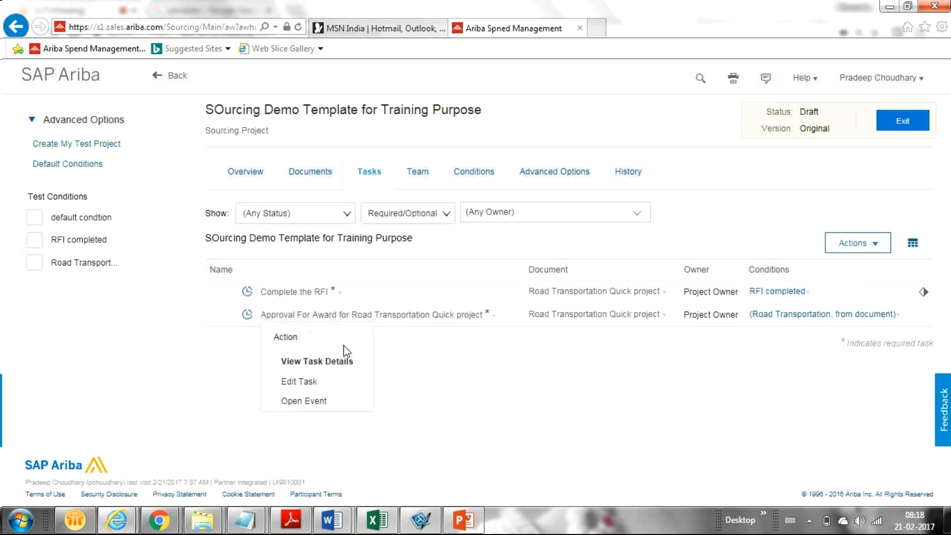
pyautogui.click(377, 408)
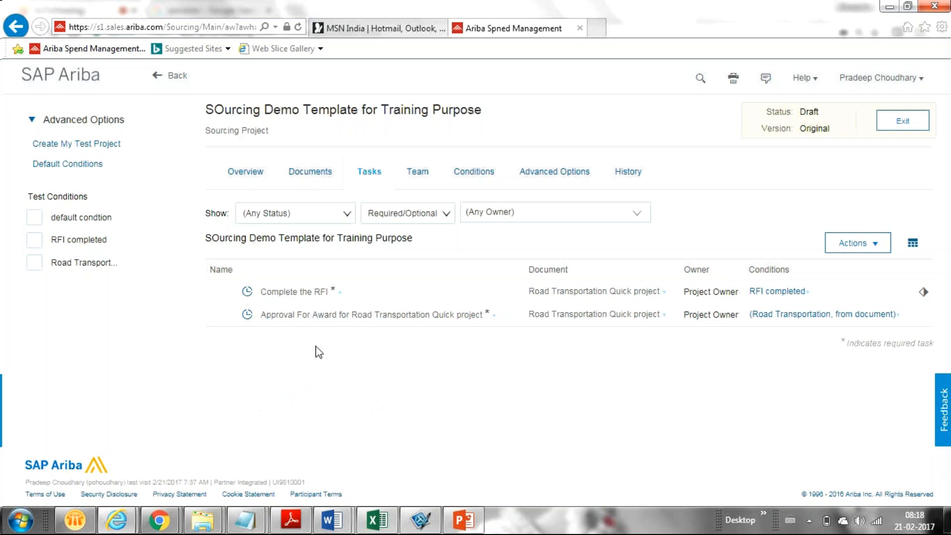
pyautogui.moveTo(339, 298)
# Go back to the Sourcing dashboard and bring the Ariba browser window to the front.
pyautogui.click(171, 79)
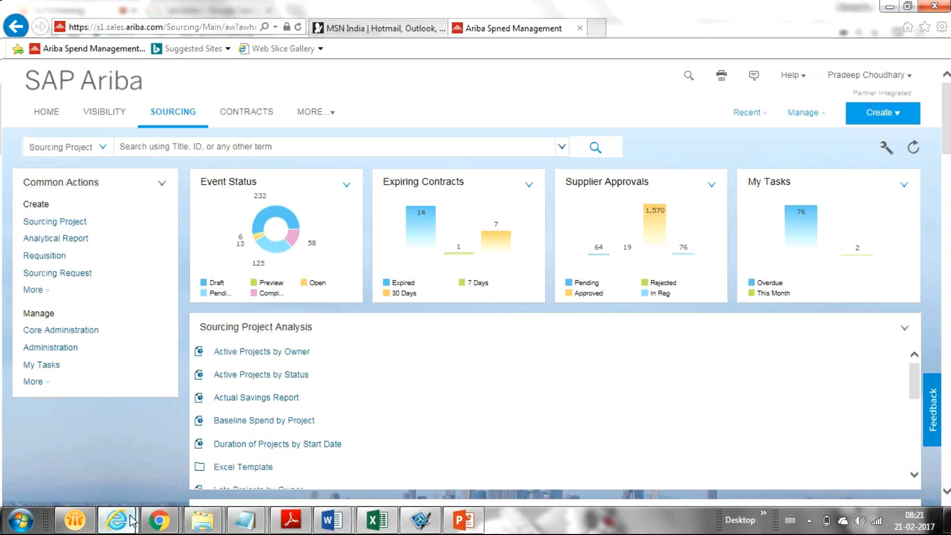
pyautogui.moveTo(117, 521)
pyautogui.click(303, 453)
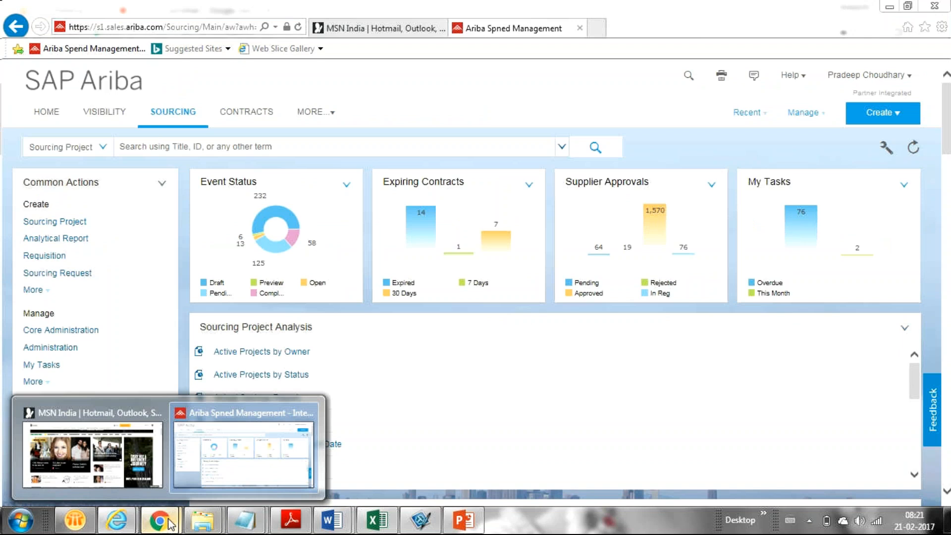
# Switch to the GoToMeeting session window, then back to the SAP Ariba Sourcing dashboard.
pyautogui.moveTo(169, 520)
pyautogui.click(83, 467)
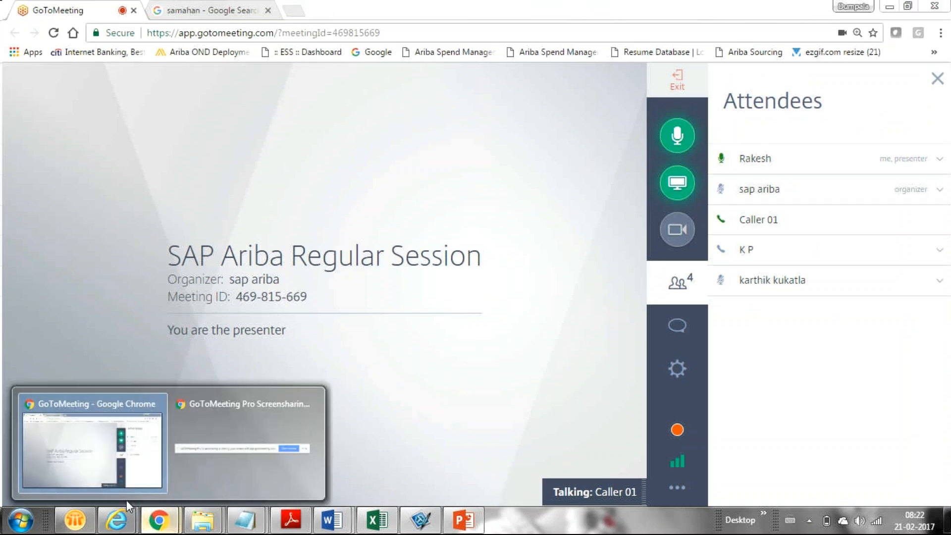
pyautogui.moveTo(116, 519)
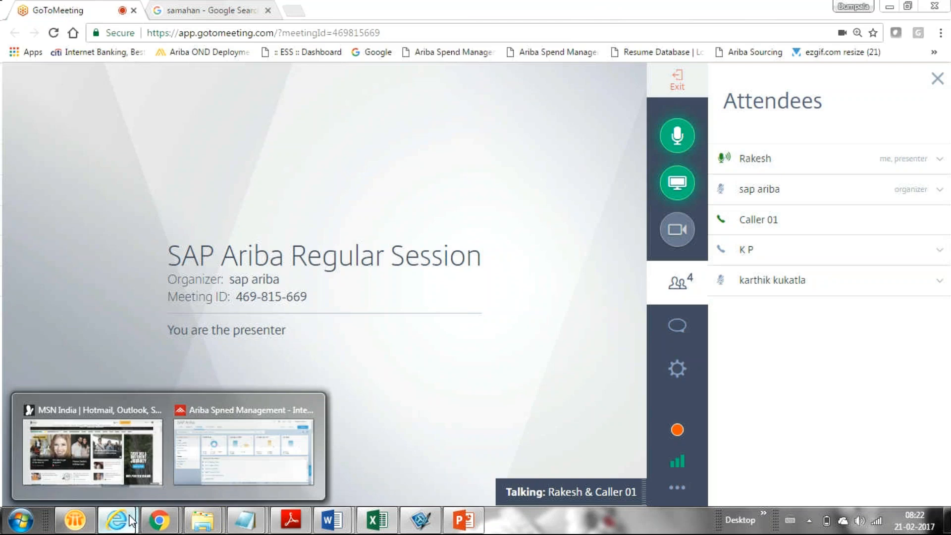
pyautogui.click(266, 453)
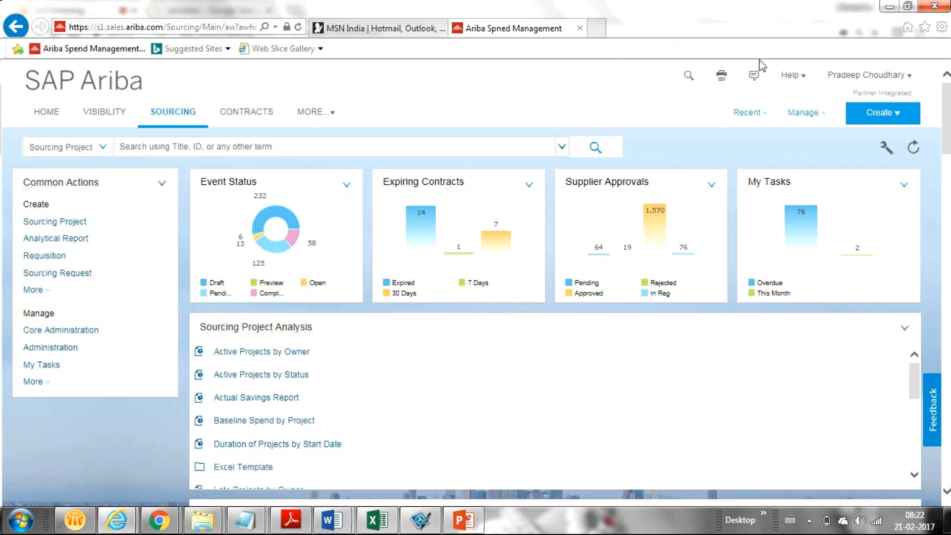
# Start a new Analytical Report from Common Actions, then discard it without saving.
pyautogui.click(63, 244)
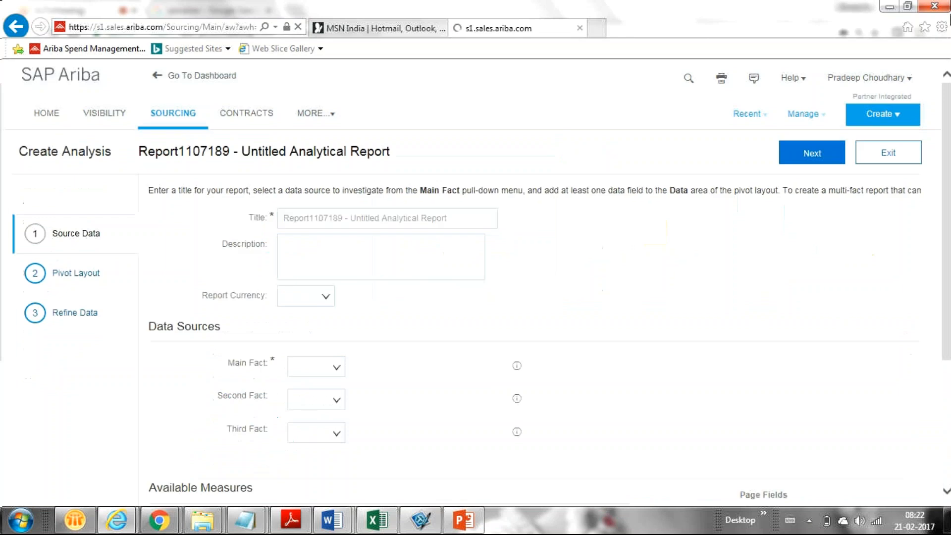
pyautogui.click(896, 158)
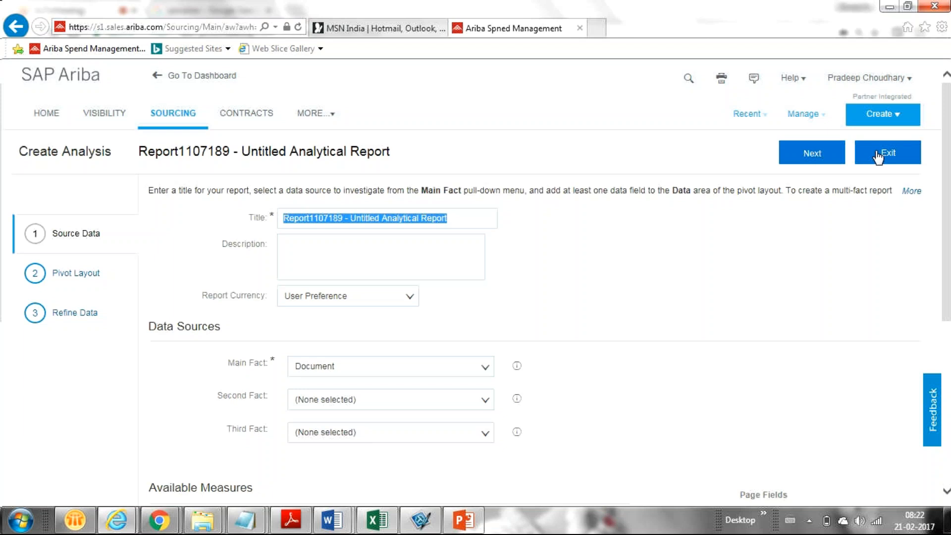
pyautogui.click(879, 158)
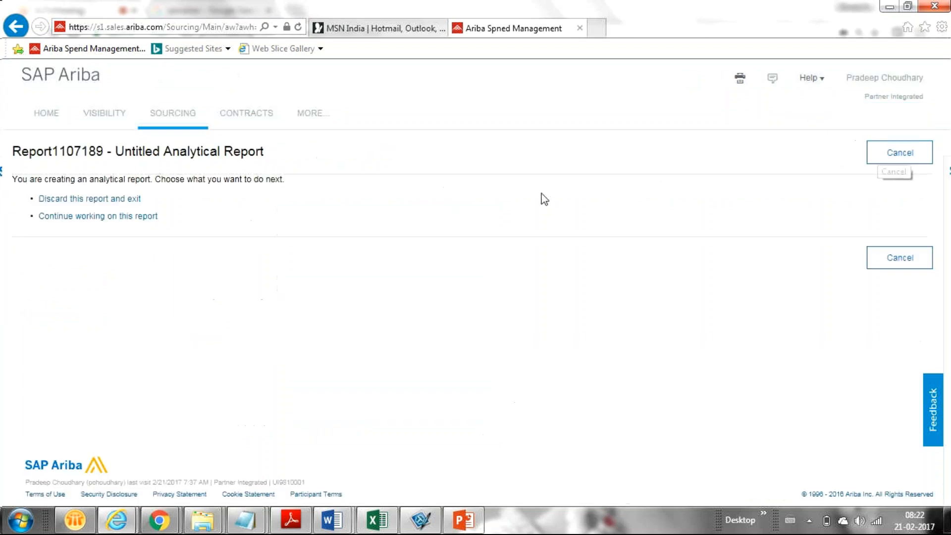
pyautogui.click(53, 201)
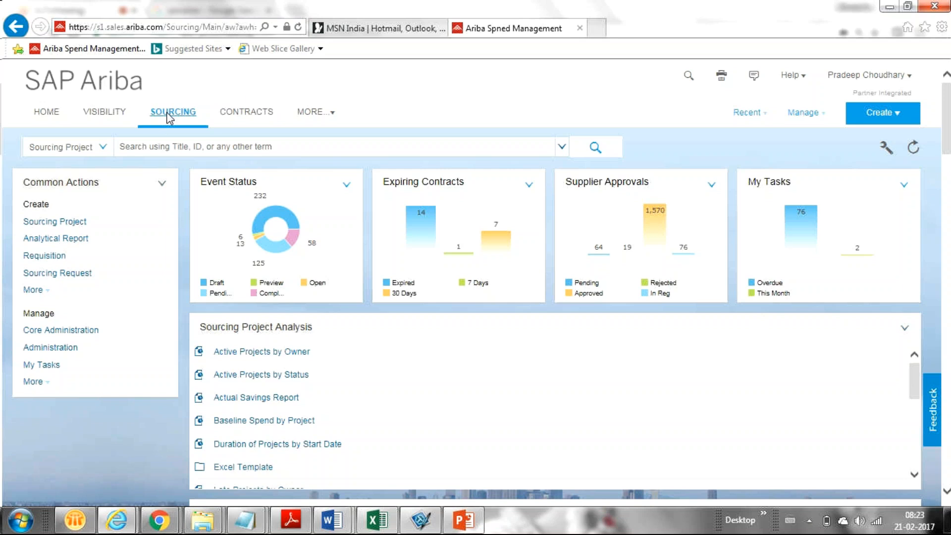
# Start another analytical report, then exit and discard Report1107190 to return to Sourcing.
pyautogui.click(75, 241)
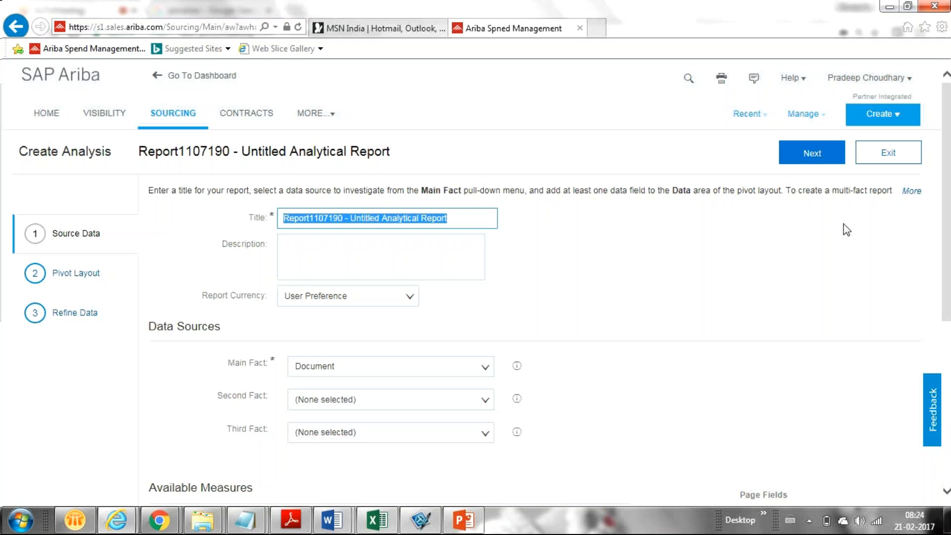
pyautogui.click(882, 166)
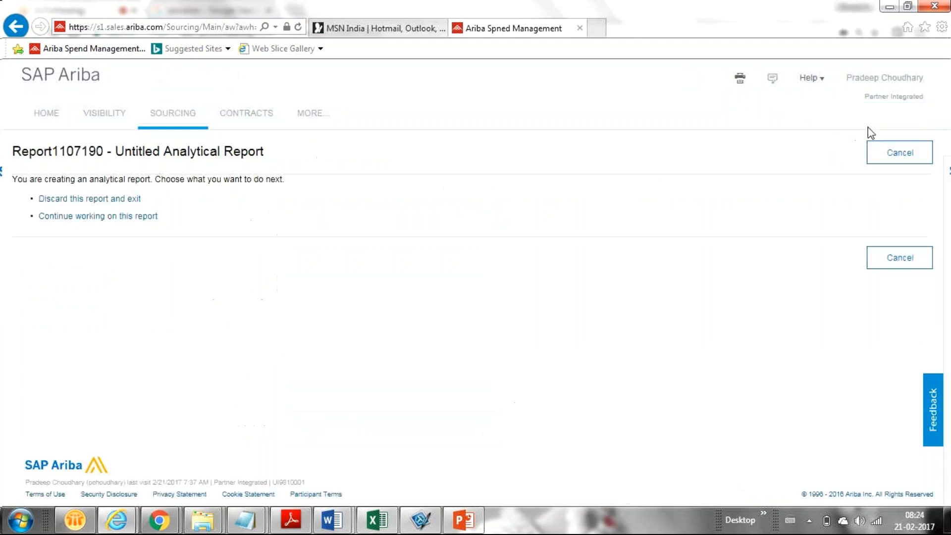
pyautogui.click(874, 161)
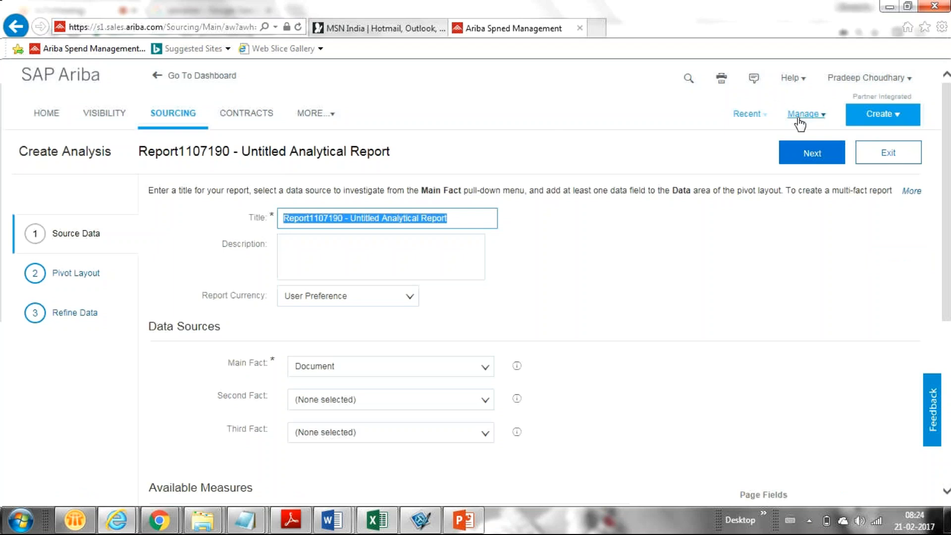
pyautogui.click(891, 157)
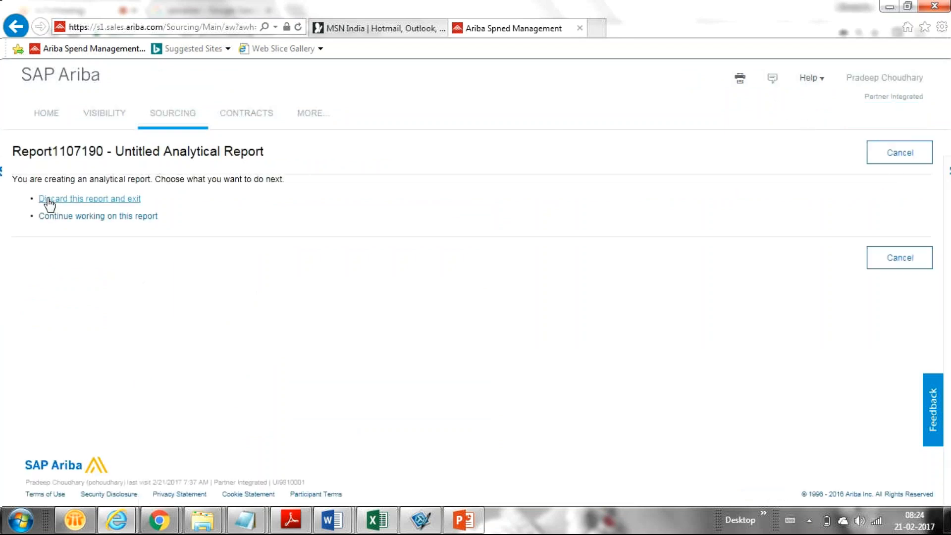
pyautogui.click(49, 199)
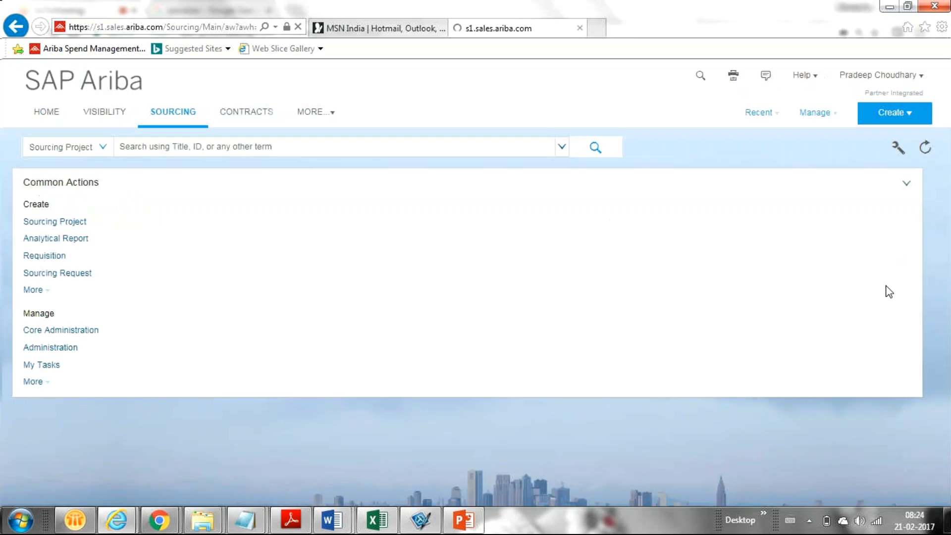
# Go to Manage > Prepackaged Reports and check today's date on the system calendar.
pyautogui.click(810, 113)
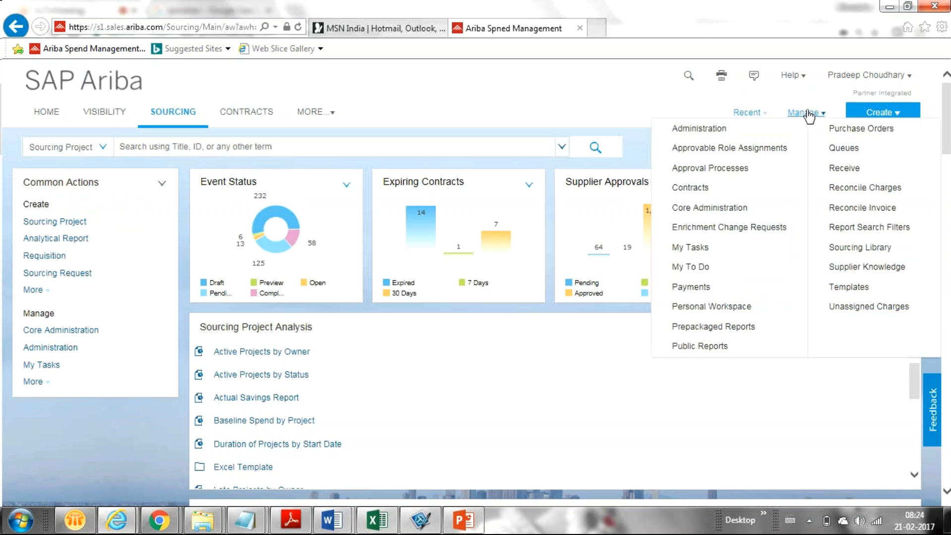
pyautogui.click(731, 327)
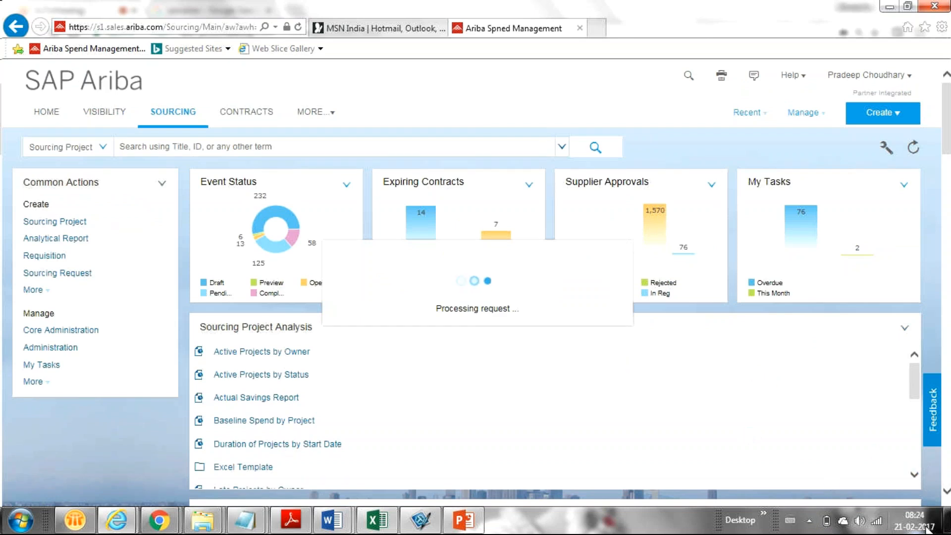
pyautogui.click(913, 526)
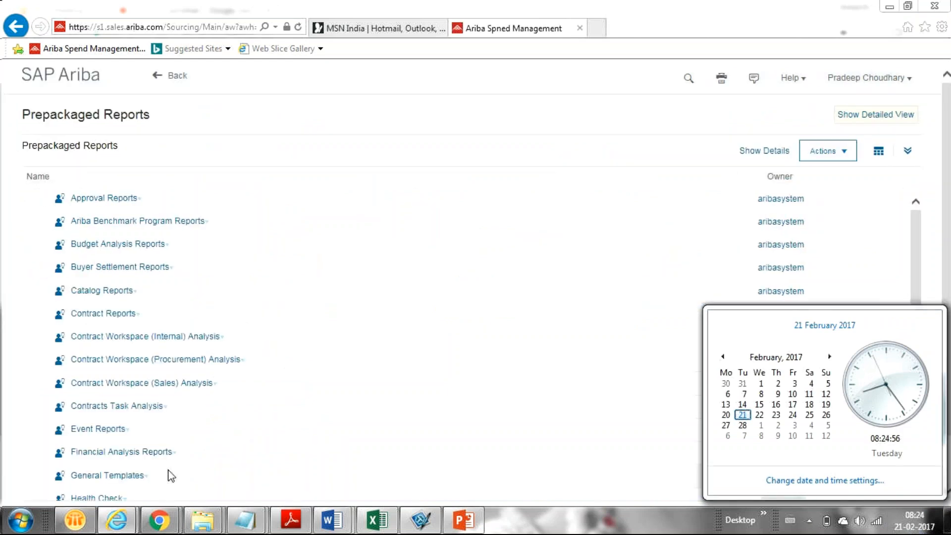
pyautogui.click(1, 327)
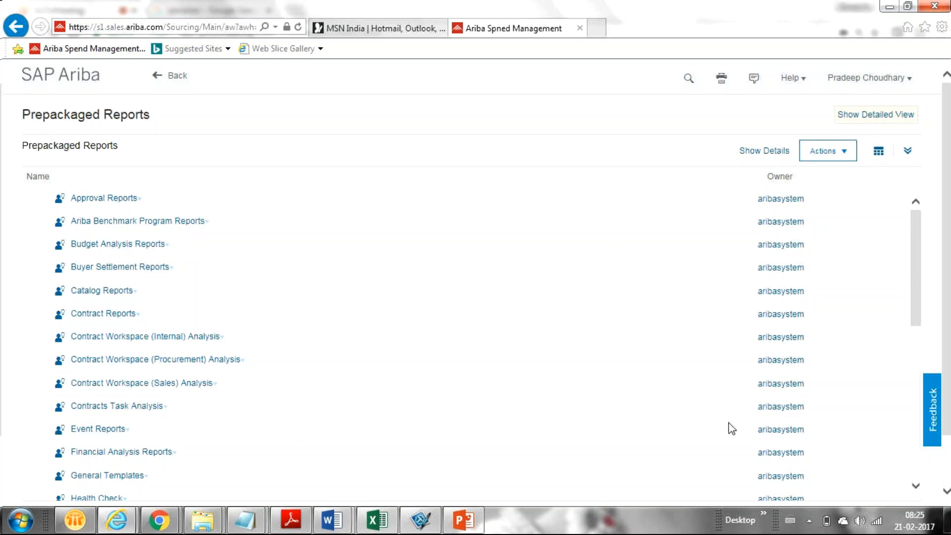
# Open the Event Reports folder from its Action menu.
pyautogui.moveTo(914, 277); pyautogui.dragTo(926, 307)
pyautogui.click(91, 359)
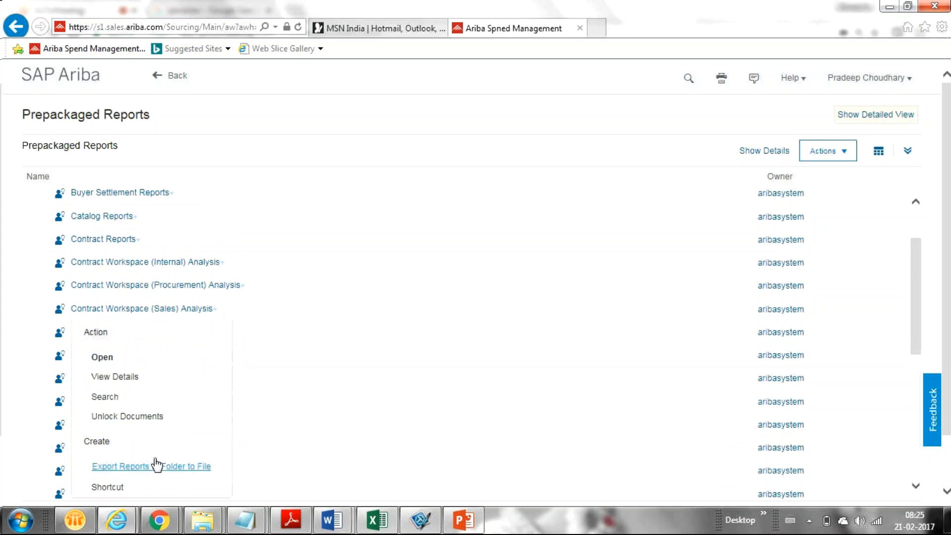
pyautogui.click(94, 358)
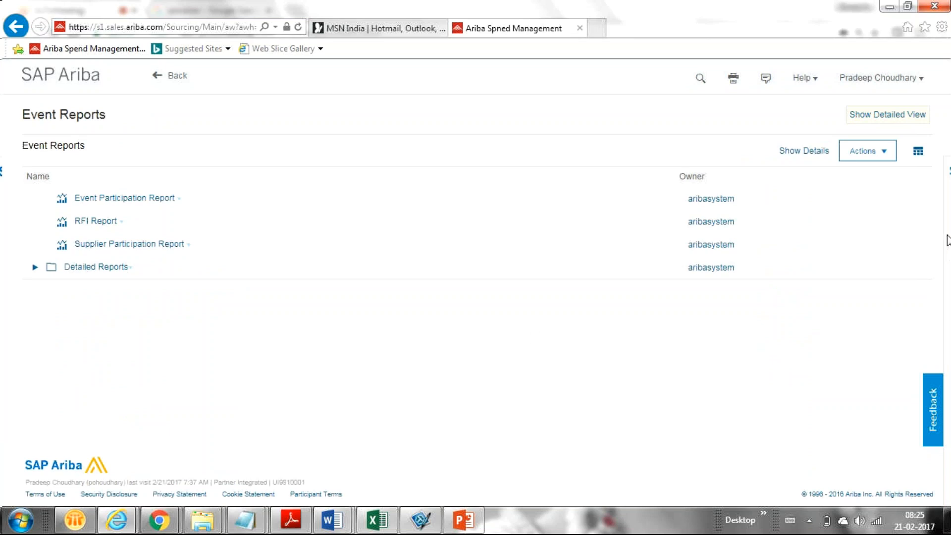
pyautogui.click(873, 154)
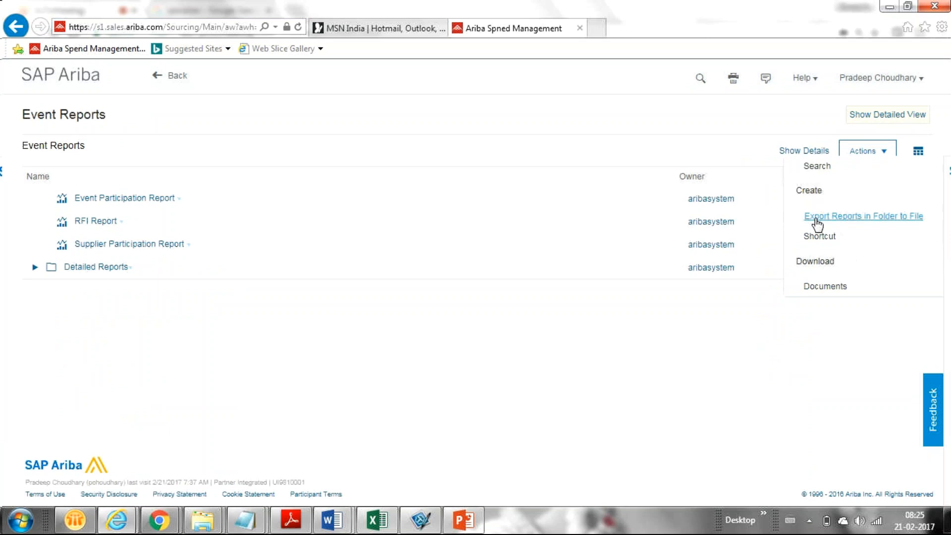
pyautogui.click(815, 282)
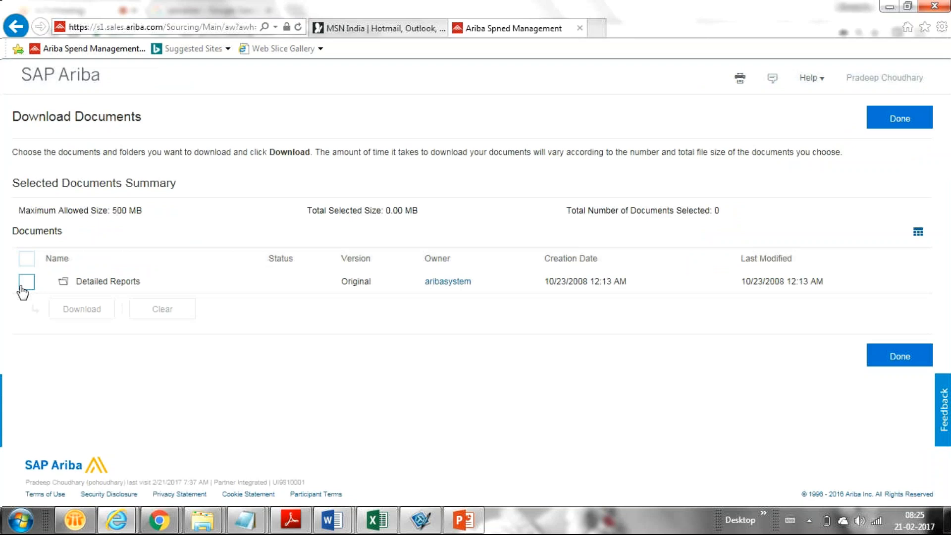
pyautogui.click(26, 282)
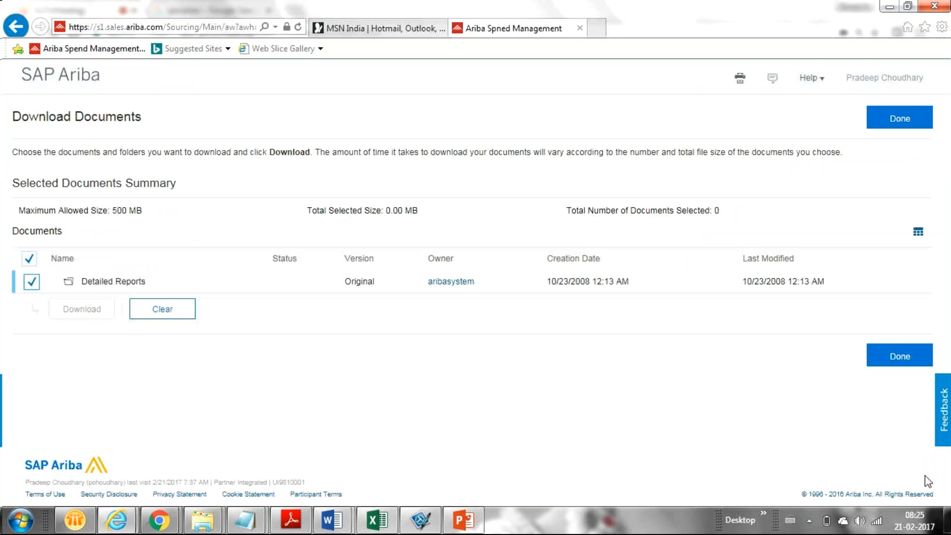
pyautogui.click(915, 356)
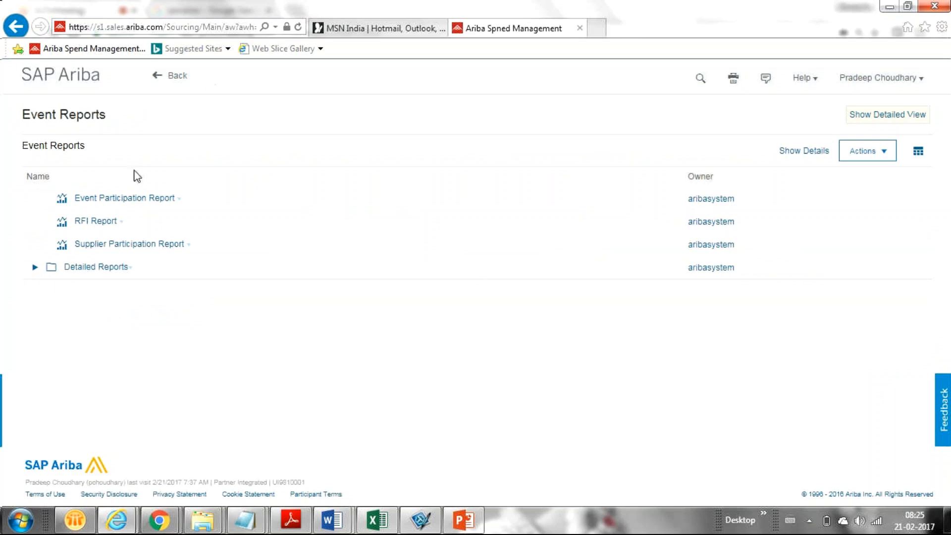
# Open the Event Participation Report and set a fixed date range, 1/1/2016 to 12/31/2017.
pyautogui.click(145, 204)
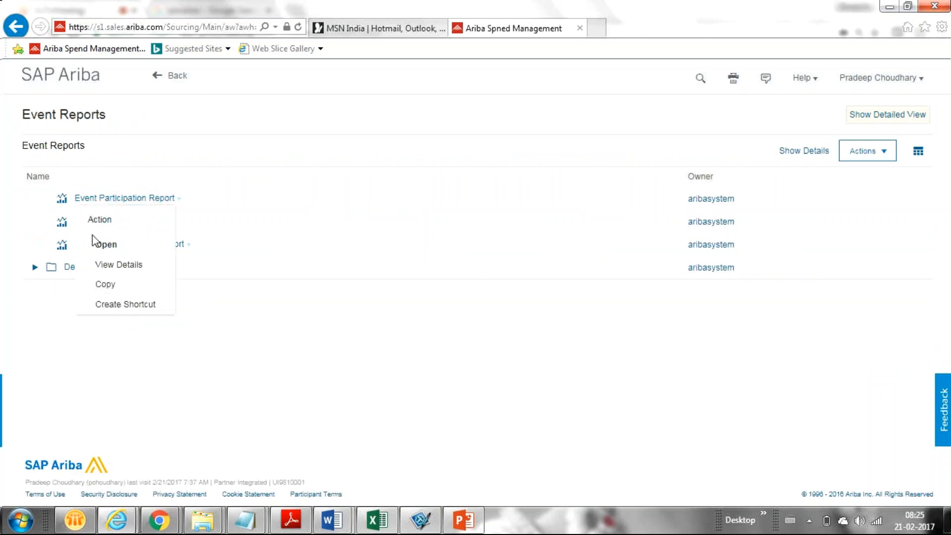
pyautogui.click(108, 250)
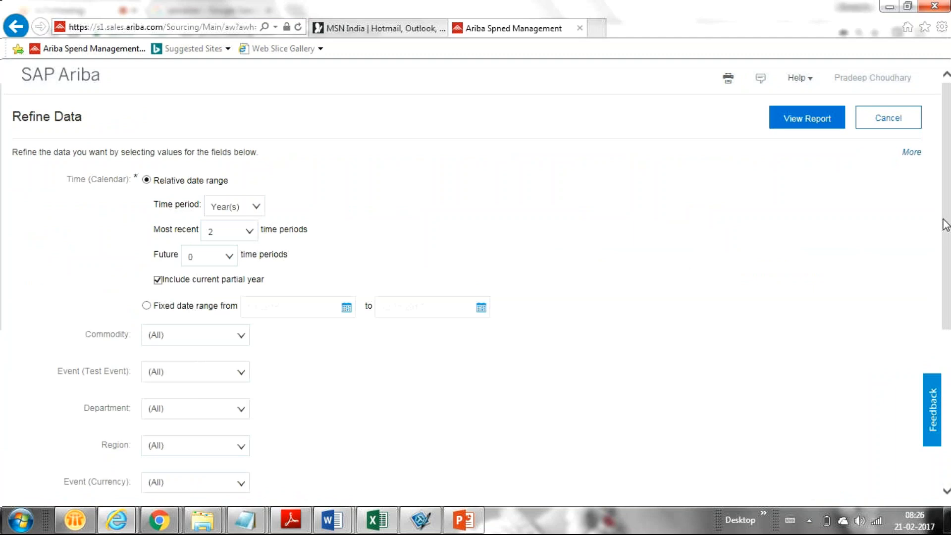
pyautogui.moveTo(946, 228); pyautogui.dragTo(945, 267)
pyautogui.click(145, 233)
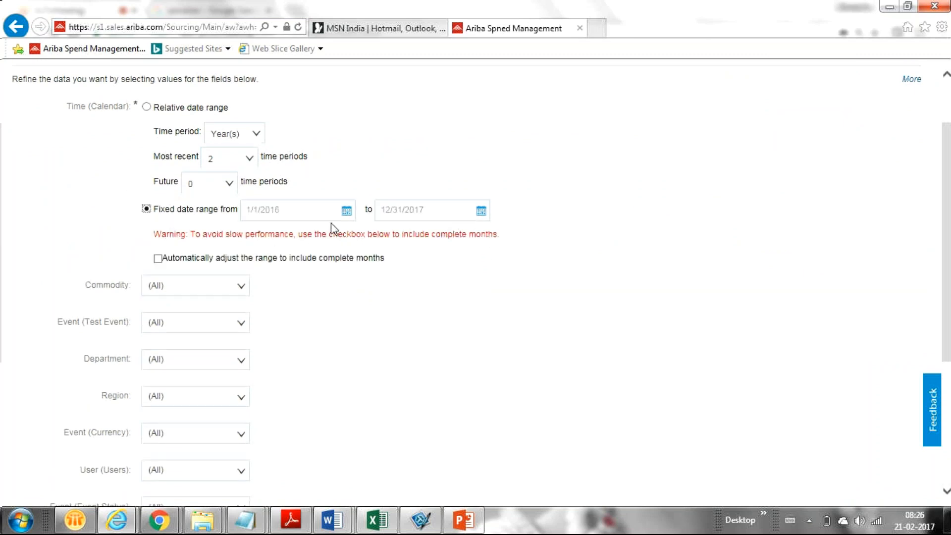
# Pick January 1, 2016 as the start date, then page the end-date calendar back through earlier months.
pyautogui.click(347, 211)
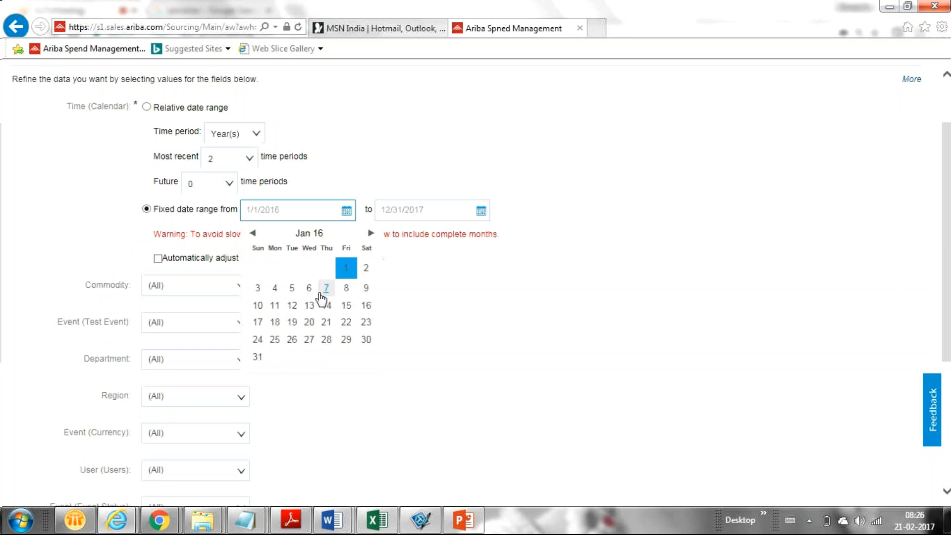
pyautogui.click(345, 268)
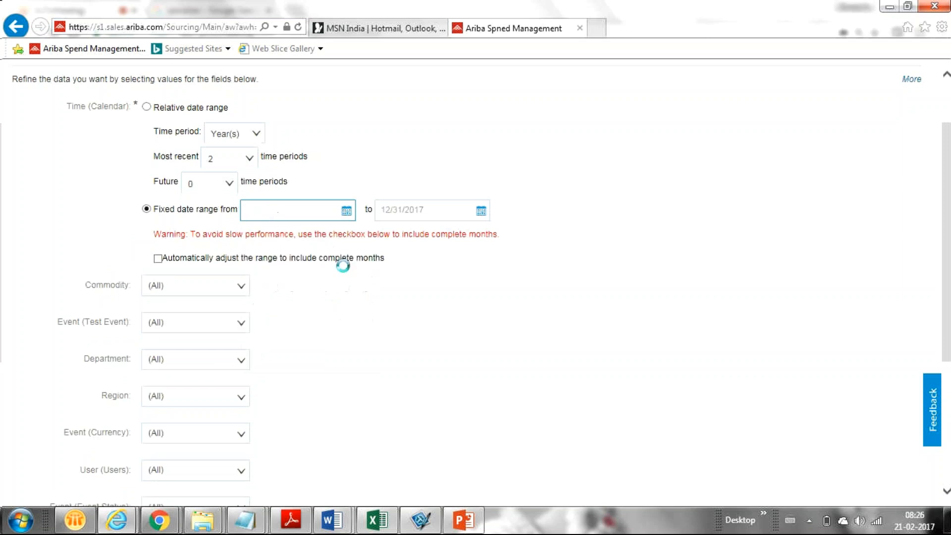
pyautogui.click(481, 211)
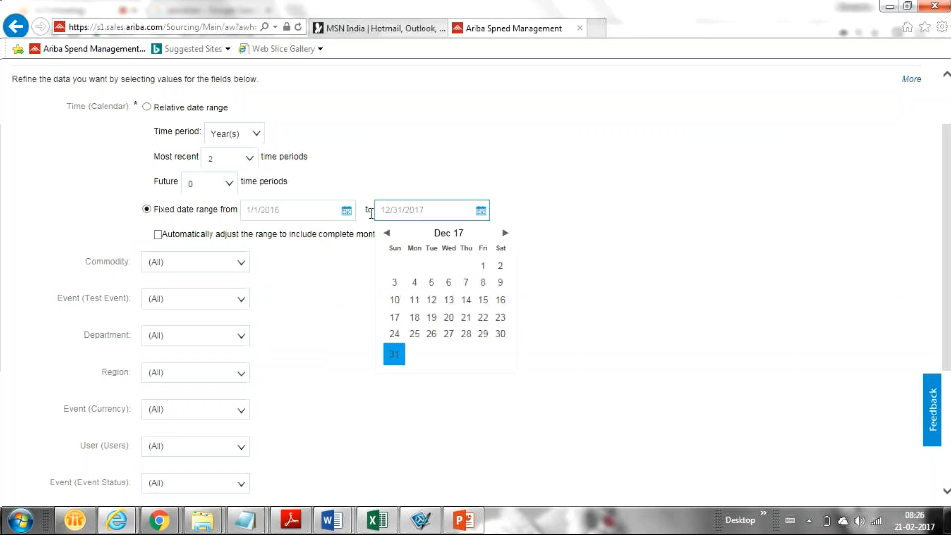
pyautogui.click(388, 233)
pyautogui.click(387, 233)
pyautogui.click(387, 233)
pyautogui.click(388, 233)
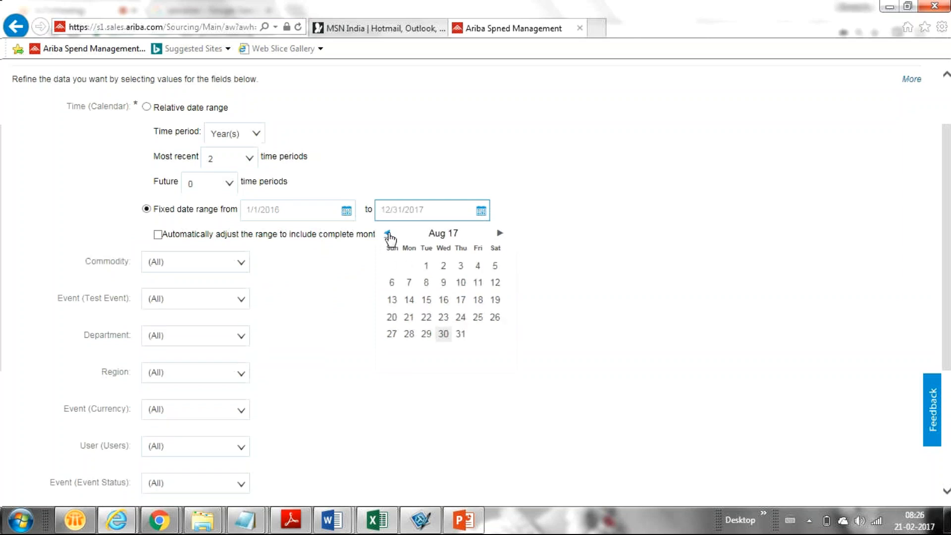
pyautogui.doubleClick(387, 233)
pyautogui.doubleClick(388, 233)
pyautogui.doubleClick(388, 233)
pyautogui.doubleClick(387, 234)
pyautogui.doubleClick(387, 234)
pyautogui.click(387, 234)
# Move the end-date calendar forward to January 2017 and pick day 1 as the end date.
pyautogui.click(499, 234)
pyautogui.doubleClick(499, 234)
pyautogui.click(499, 233)
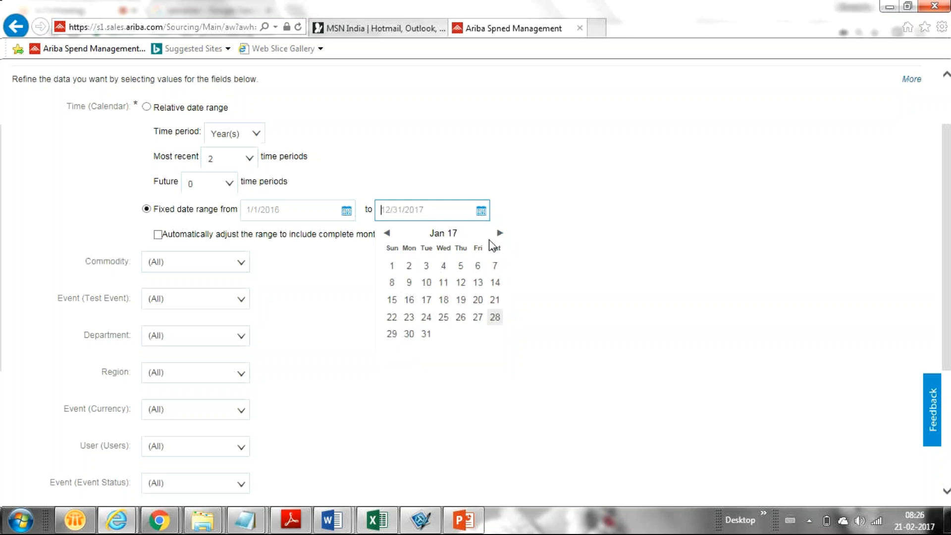
pyautogui.click(392, 266)
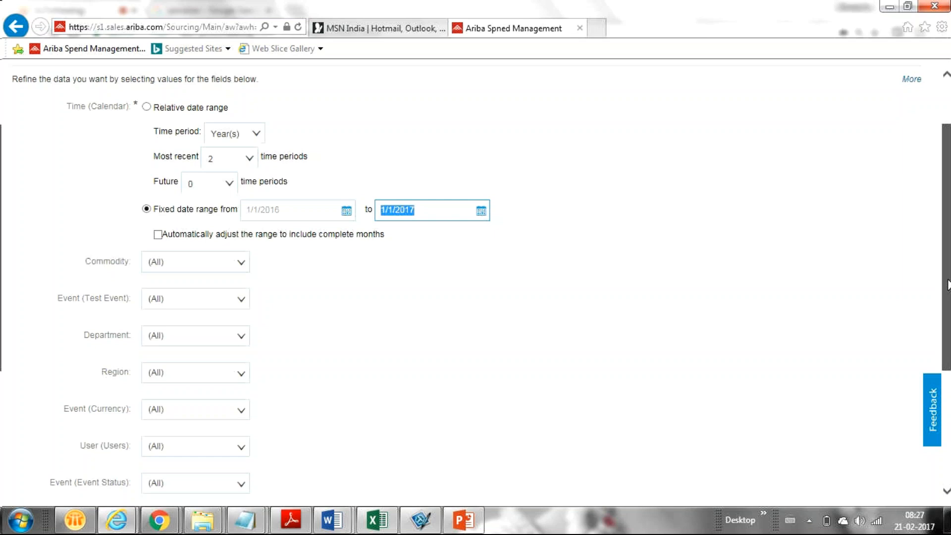
pyautogui.moveTo(947, 285)
pyautogui.mouseDown()
pyautogui.moveTo(943, 248)
pyautogui.moveTo(940, 287)
pyautogui.mouseUp()
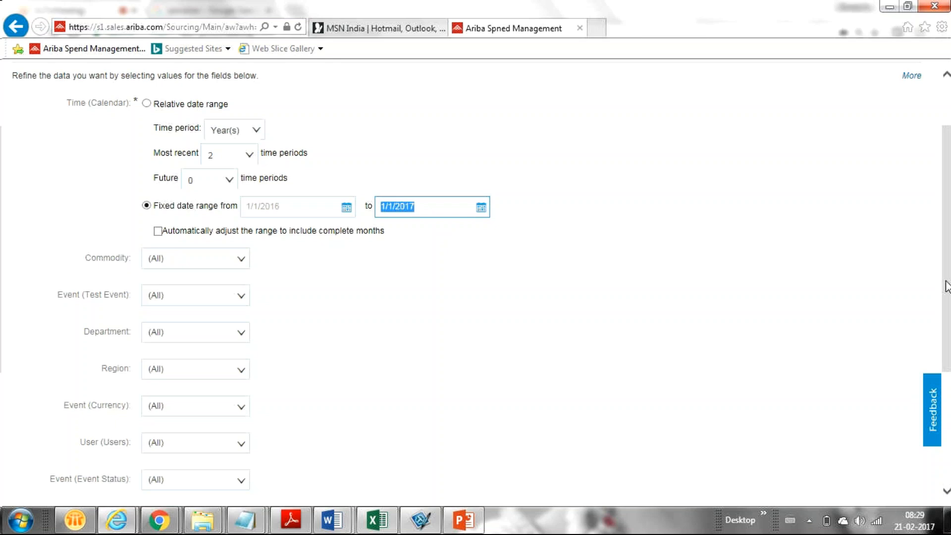
# Cancel the report's date filter and go back through Prepackaged Reports to the Sourcing dashboard.
pyautogui.moveTo(945, 167); pyautogui.dragTo(802, 157)
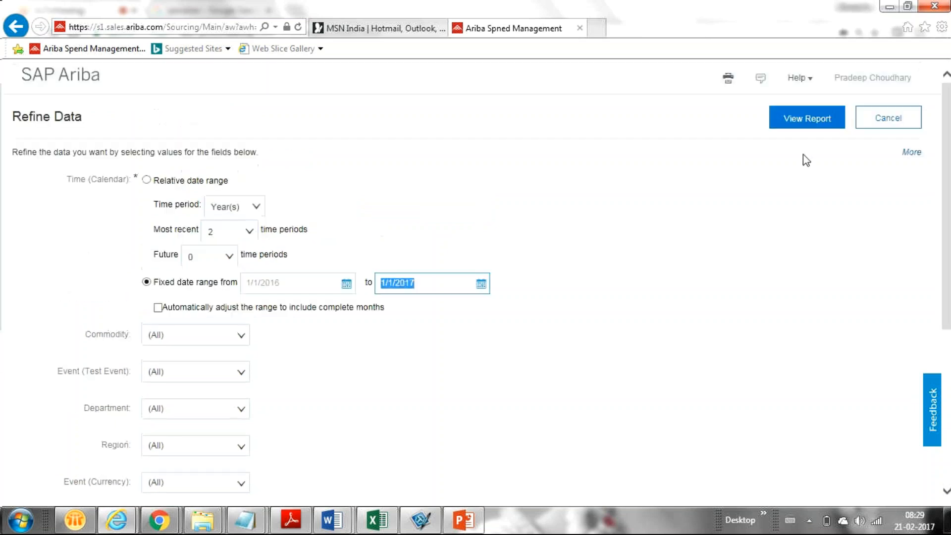
pyautogui.click(872, 127)
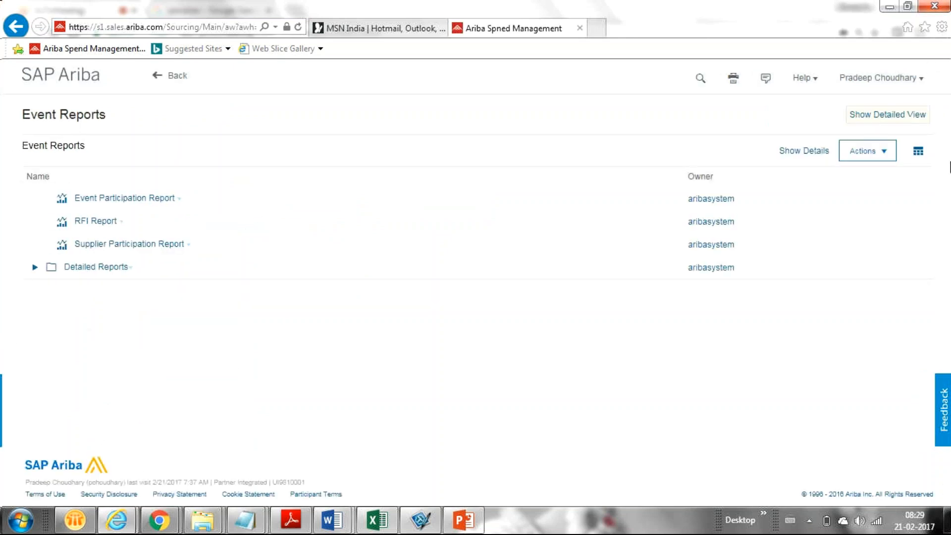
pyautogui.click(169, 78)
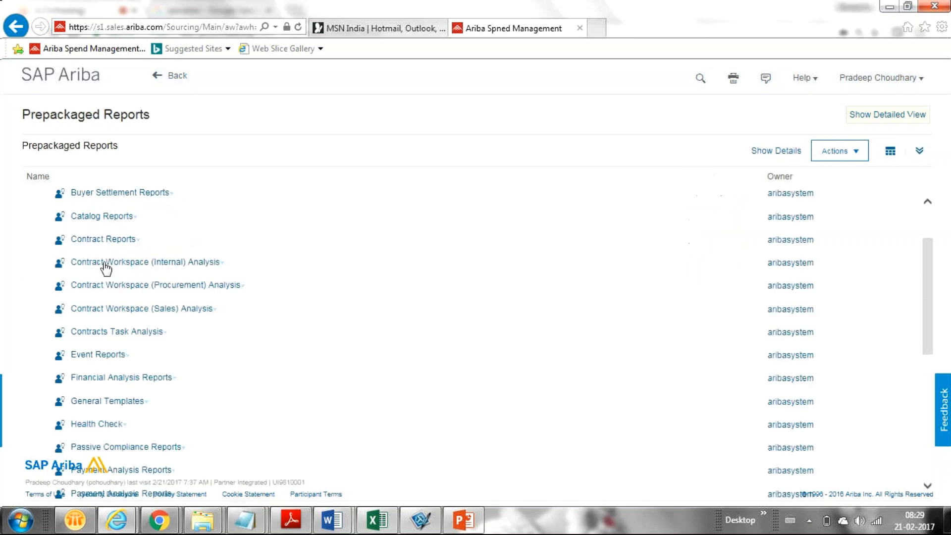
pyautogui.click(169, 79)
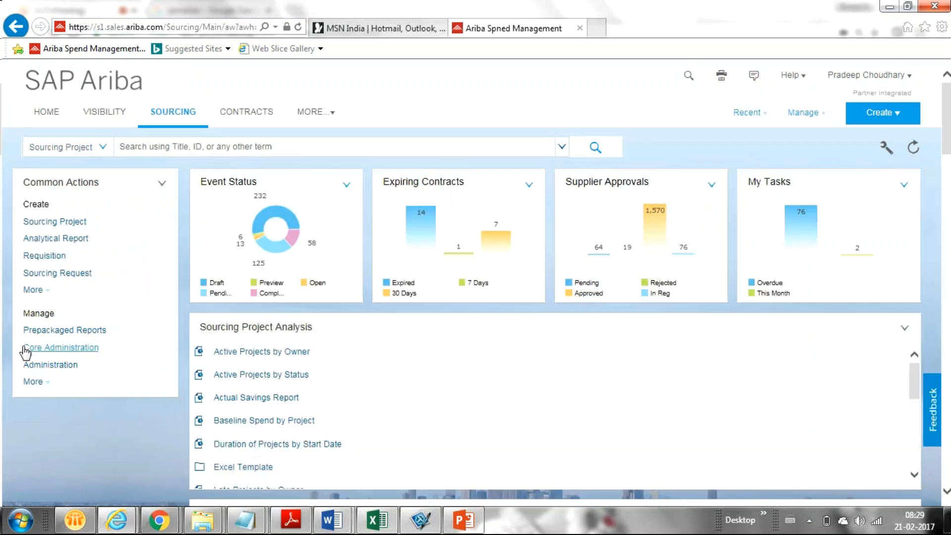
pyautogui.click(70, 243)
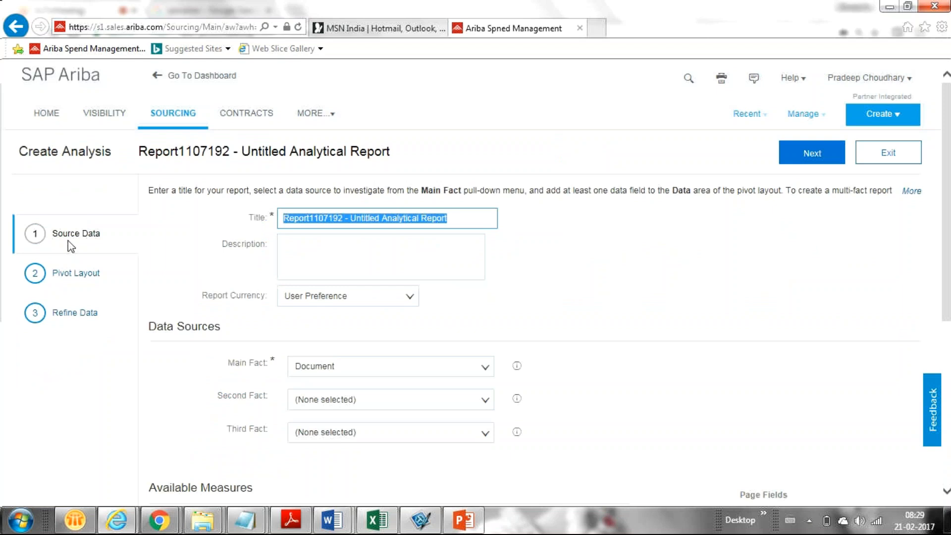
pyautogui.click(886, 158)
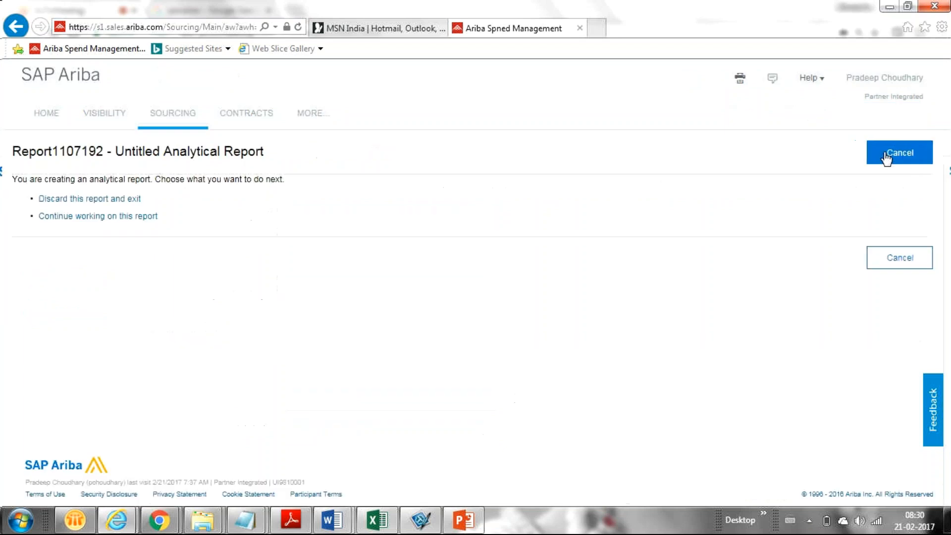
pyautogui.click(52, 199)
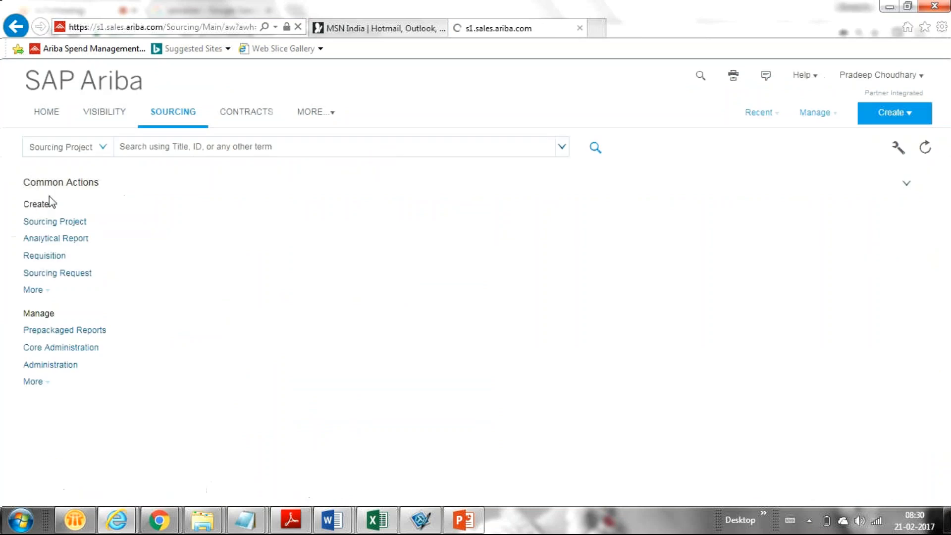
# Start a new analytical report titled 'Report1107193 - Supplier Participation'.
pyautogui.click(56, 238)
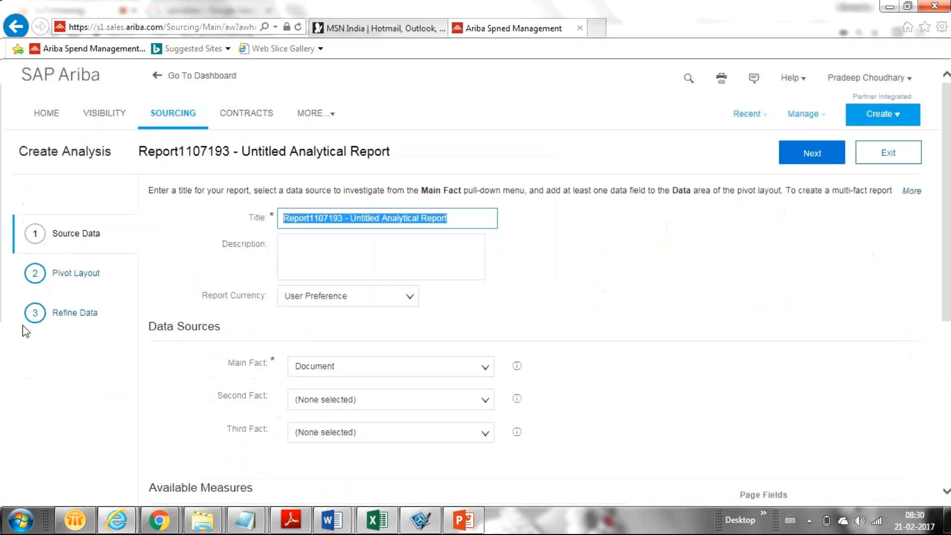
pyautogui.click(468, 219)
pyautogui.press('BackSpace')
pyautogui.press('BackSpace')
pyautogui.press('BackSpace')
pyautogui.press('BackSpace')
pyautogui.press('BackSpace')
pyautogui.press('BackSpace')
pyautogui.press('BackSpace')
pyautogui.press('BackSpace')
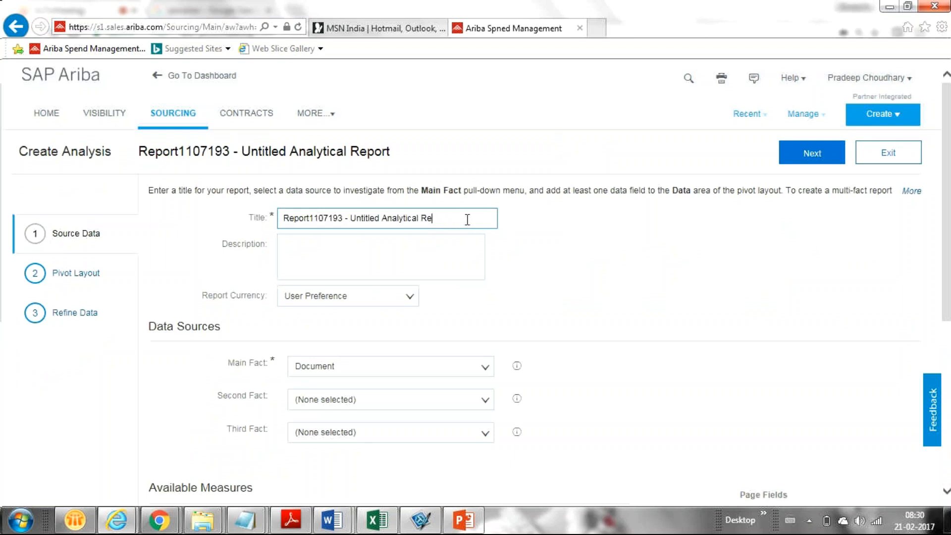
pyautogui.press('BackSpace')
pyautogui.press('BackSpace')
pyautogui.press('BackSpace')
pyautogui.press('BackSpace')
pyautogui.press('BackSpace')
pyautogui.press('BackSpace')
pyautogui.press('BackSpace')
pyautogui.press('BackSpace')
pyautogui.press('BackSpace')
pyautogui.press('BackSpace')
pyautogui.press('BackSpace')
pyautogui.press('BackSpace')
pyautogui.press('BackSpace')
pyautogui.press('BackSpace')
pyautogui.press('BackSpace')
pyautogui.press('BackSpace')
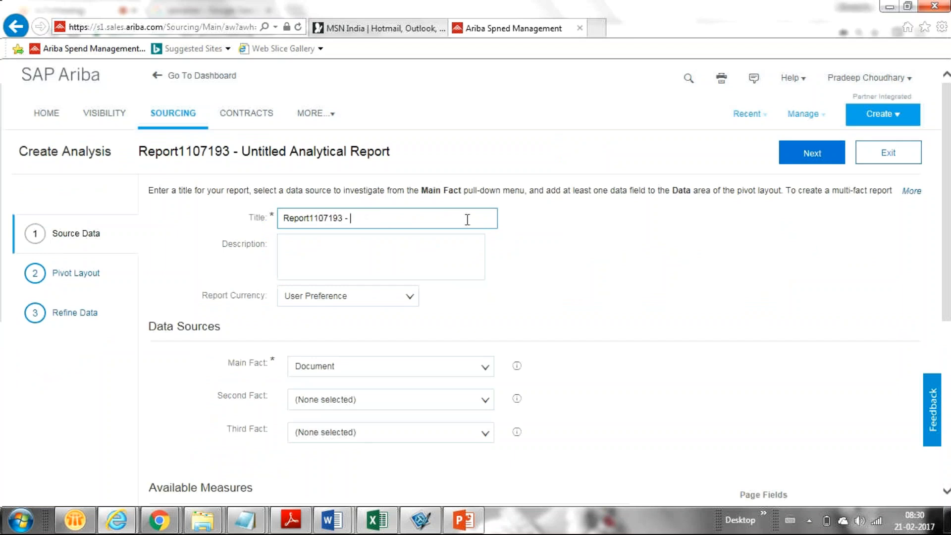
pyautogui.write('Supplier Participant')
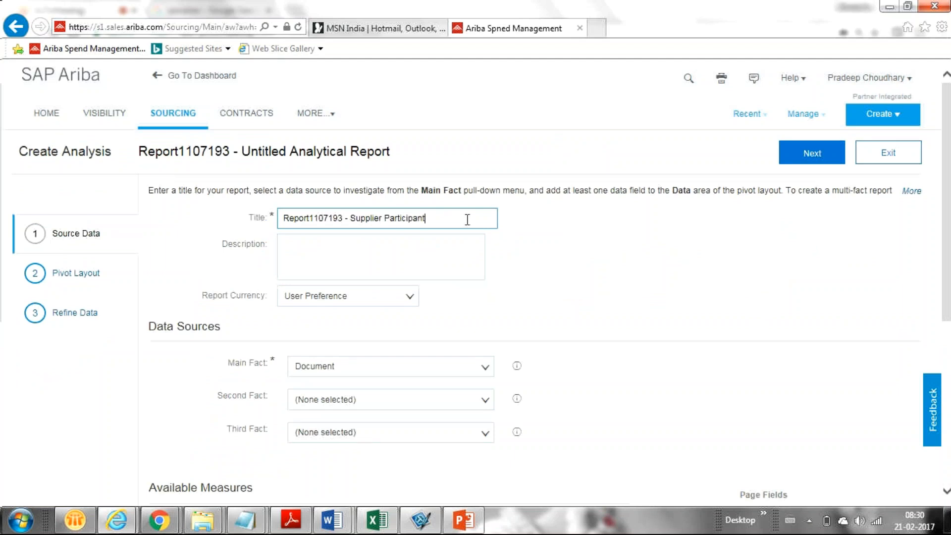
pyautogui.press('BackSpace')
pyautogui.press('BackSpace')
pyautogui.press('BackSpace')
pyautogui.write('ation')
# Set the report currency to US Dollar $ (USD).
pyautogui.click(409, 304)
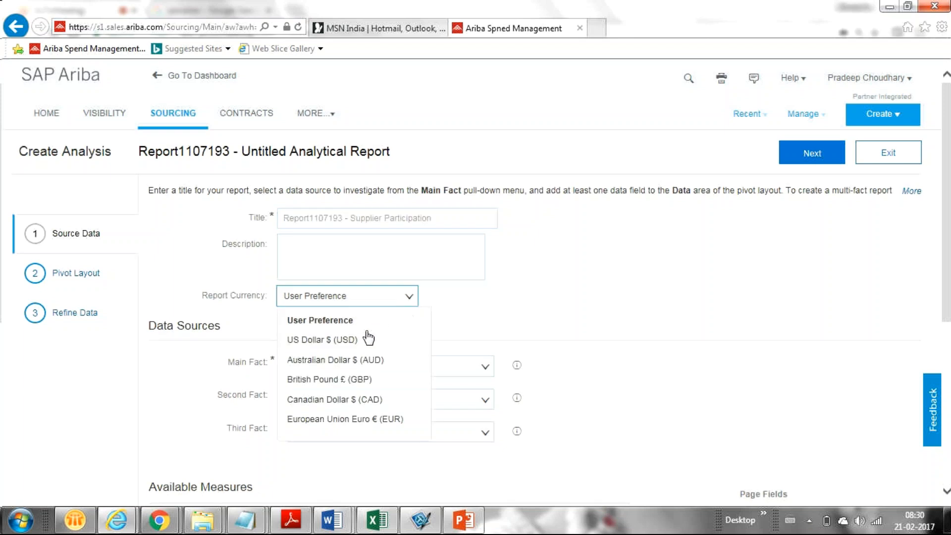
pyautogui.click(367, 338)
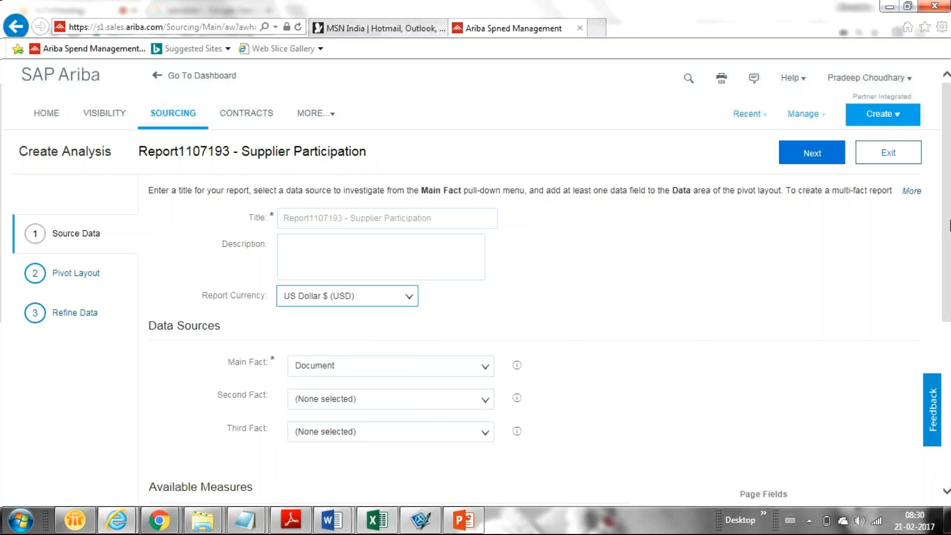
pyautogui.moveTo(949, 225); pyautogui.dragTo(950, 280)
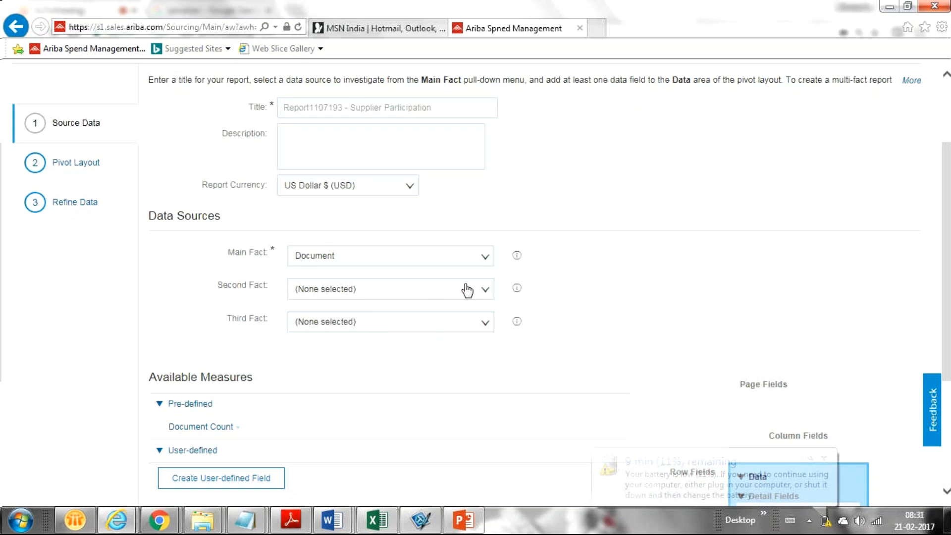
# Choose Sourcing Project, Event Level Summary and Supplier Participation as the main, second and third facts.
pyautogui.click(485, 259)
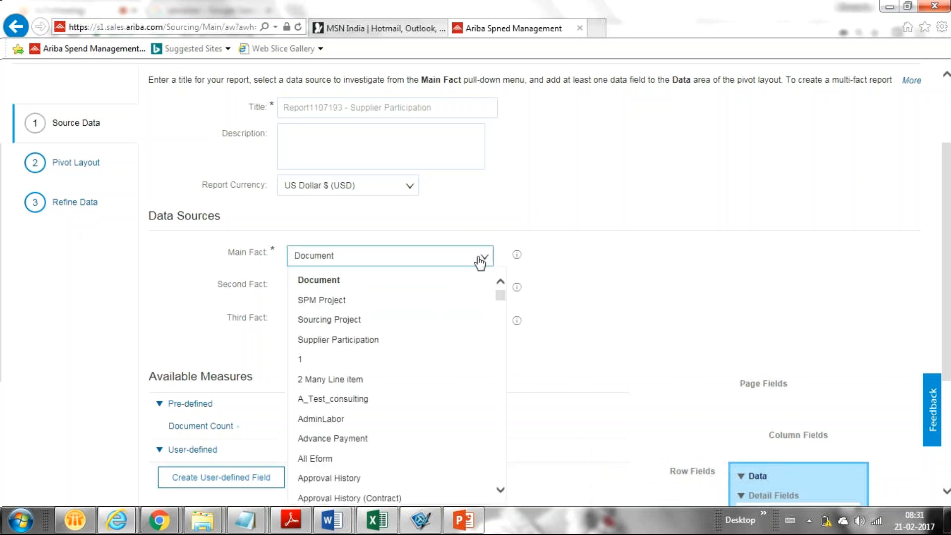
pyautogui.click(419, 319)
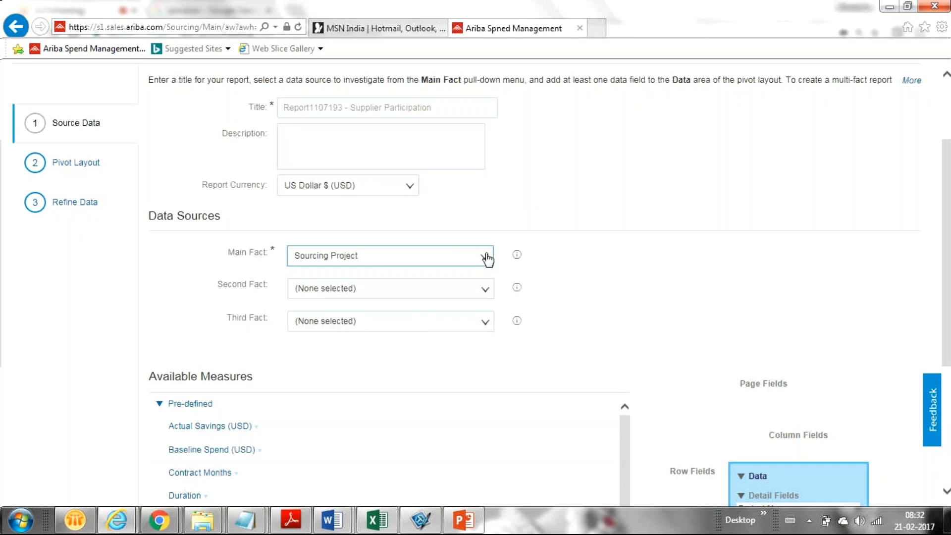
pyautogui.click(482, 292)
pyautogui.moveTo(495, 337); pyautogui.dragTo(505, 411)
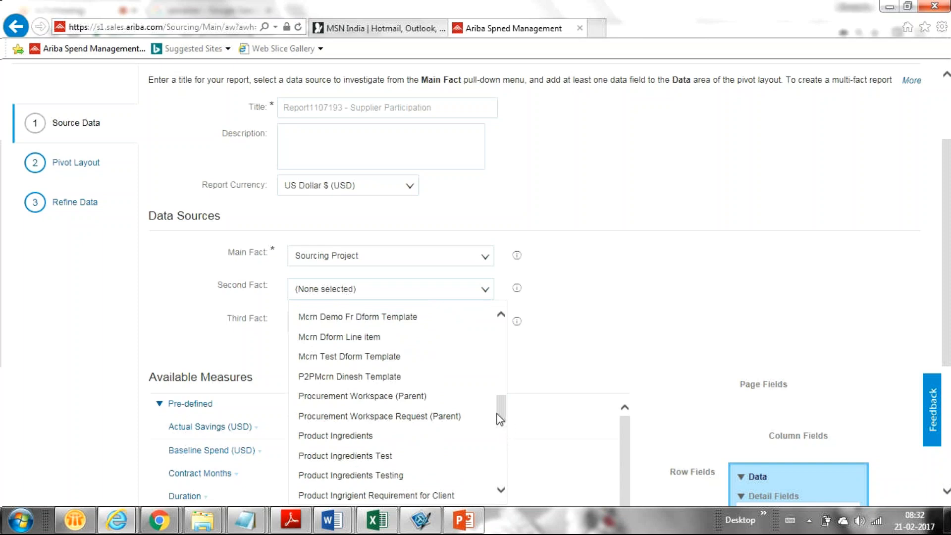
pyautogui.moveTo(500, 419); pyautogui.dragTo(514, 387)
pyautogui.click(371, 373)
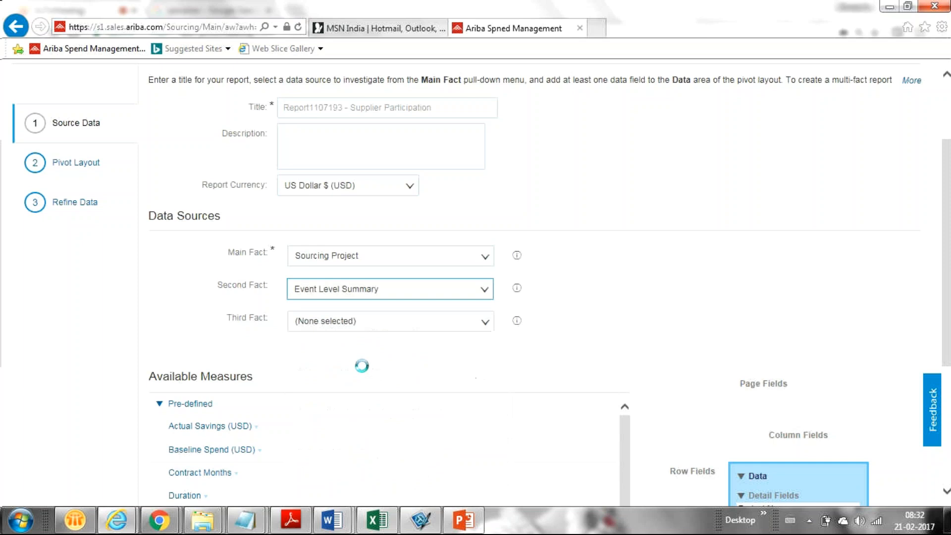
pyautogui.click(486, 324)
pyautogui.click(448, 366)
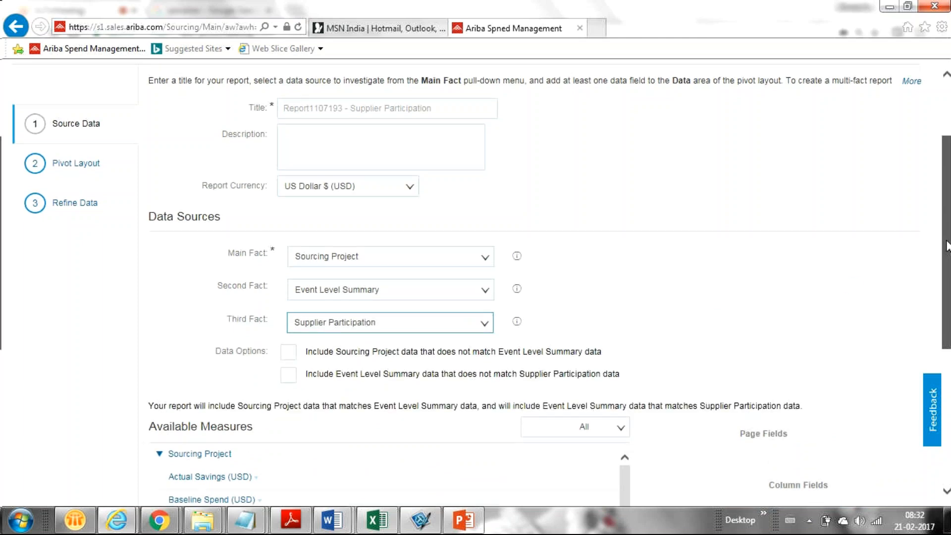
# Add the Project Count measure from Available Measures to the report's data.
pyautogui.moveTo(947, 247); pyautogui.dragTo(950, 325)
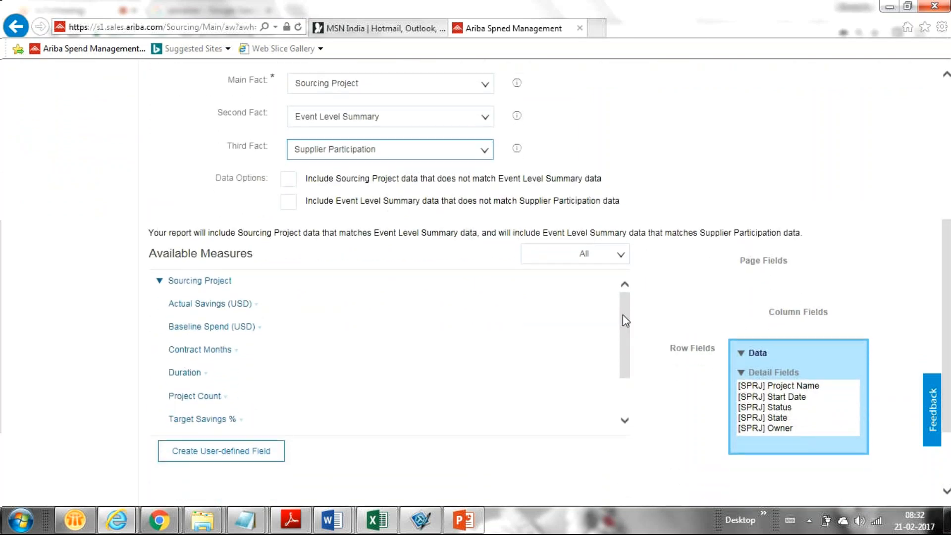
pyautogui.moveTo(623, 317); pyautogui.dragTo(628, 341)
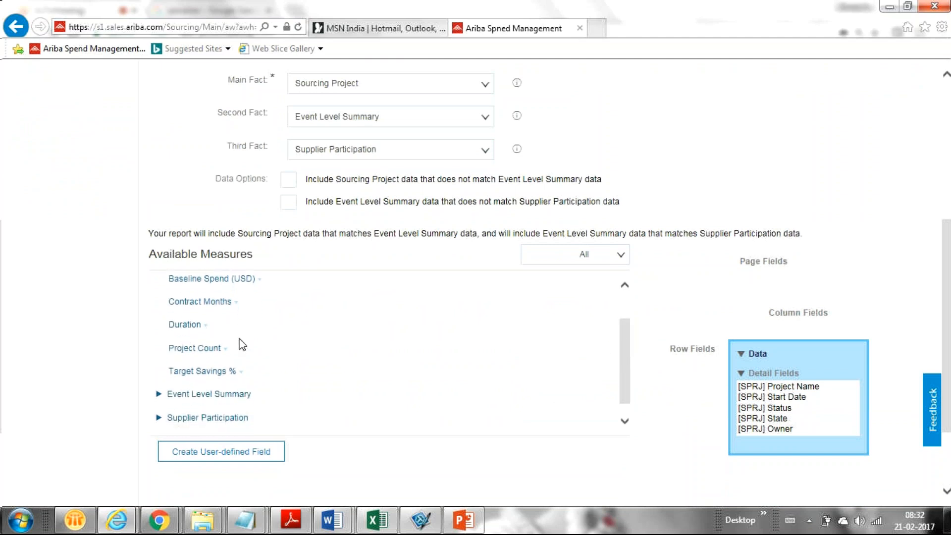
pyautogui.click(225, 349)
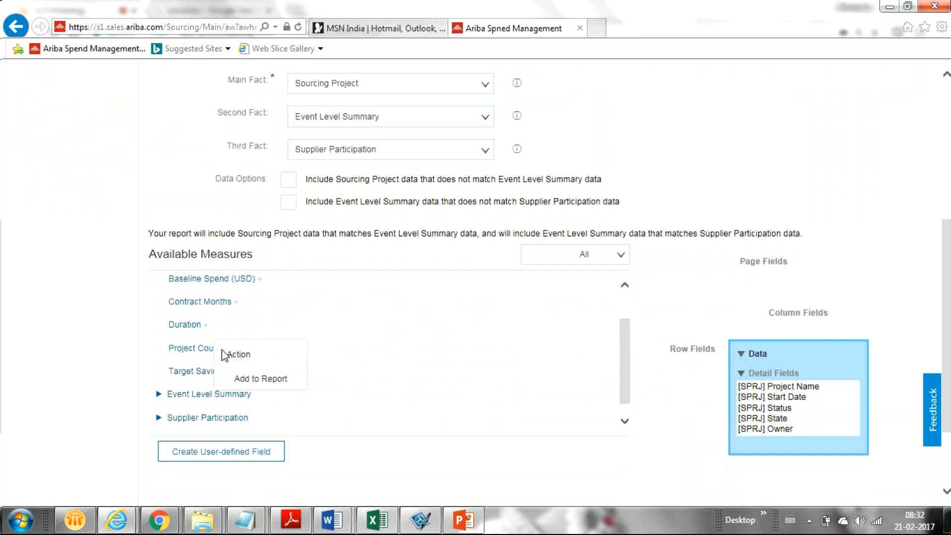
pyautogui.click(238, 379)
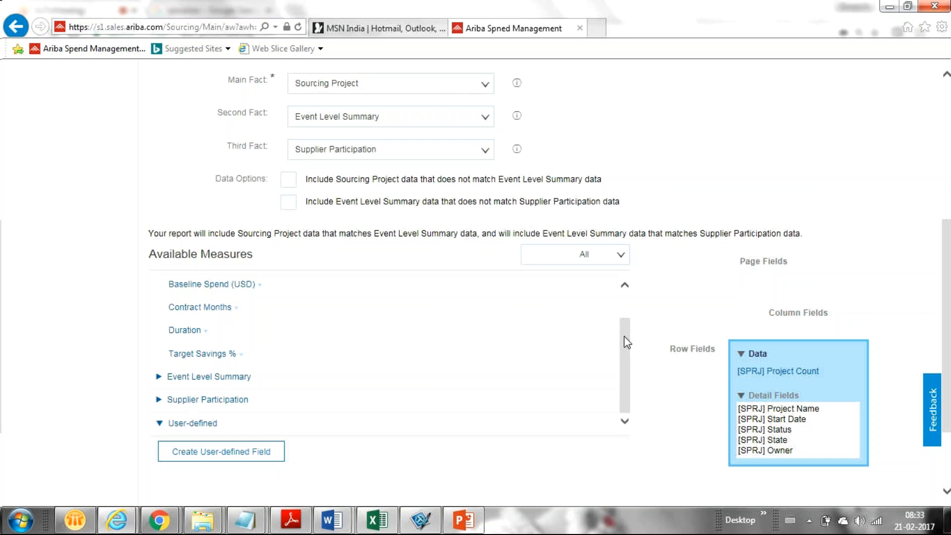
pyautogui.moveTo(624, 337)
pyautogui.mouseDown()
pyautogui.moveTo(612, 315)
pyautogui.moveTo(612, 342)
pyautogui.mouseUp()
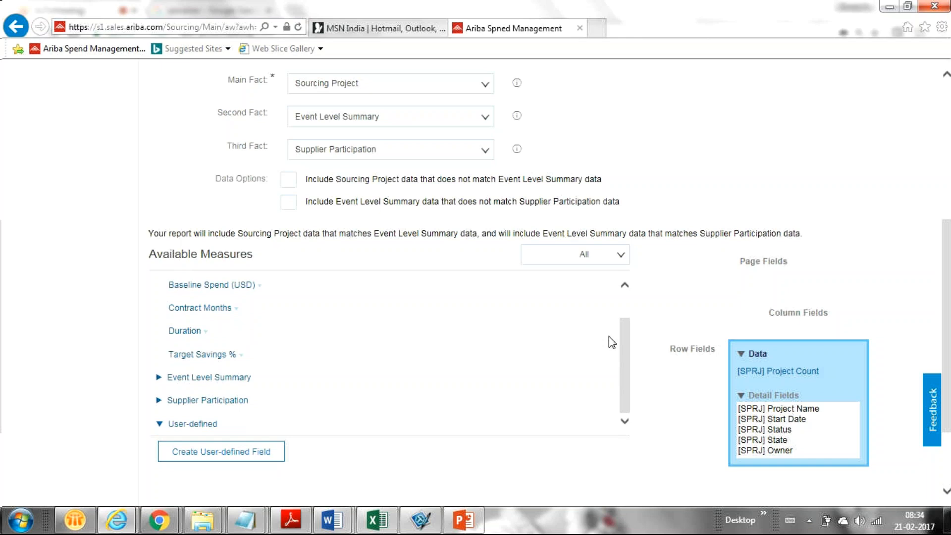
pyautogui.click(158, 379)
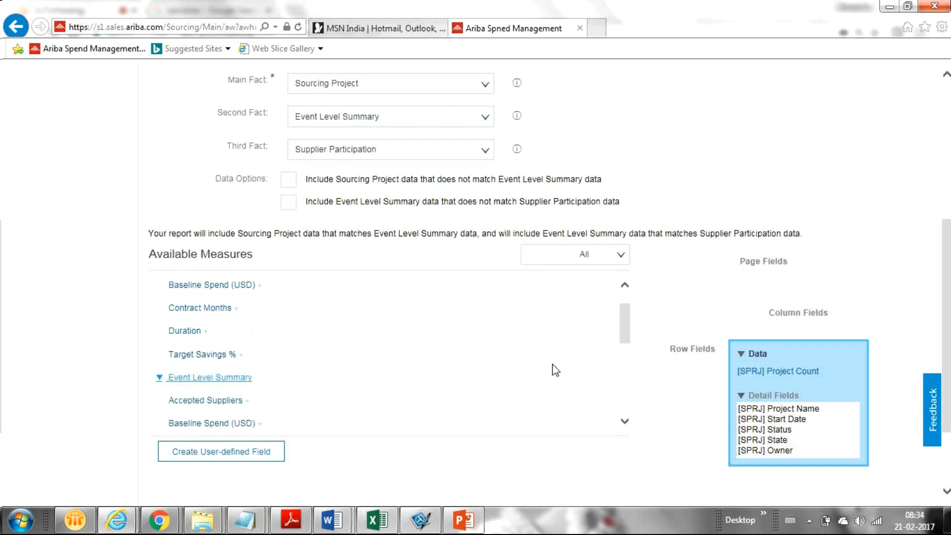
pyautogui.scroll(-3, 622, 342)
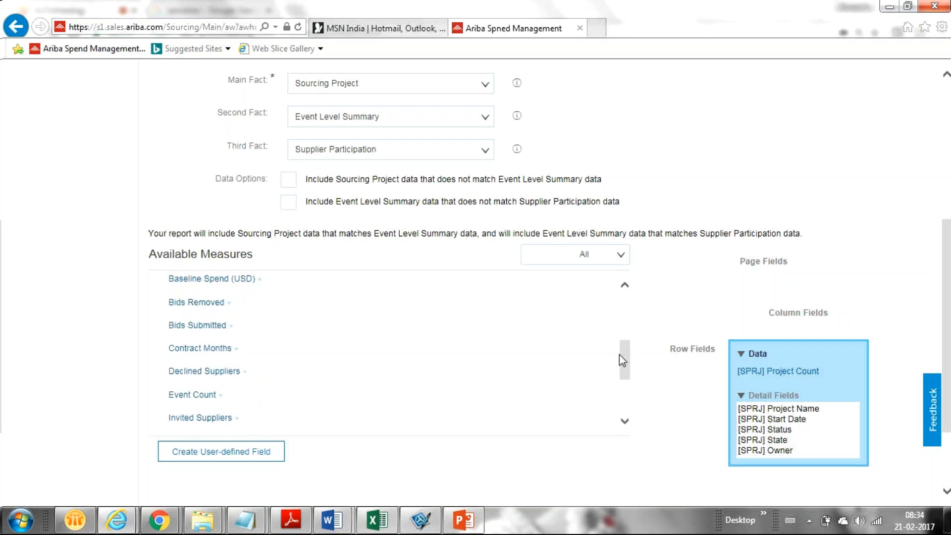
pyautogui.moveTo(623, 360); pyautogui.dragTo(623, 336)
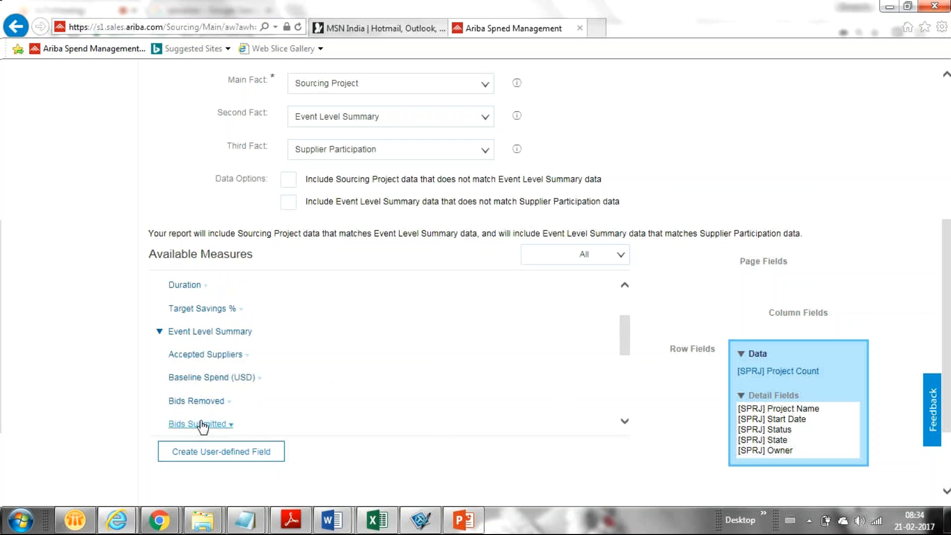
pyautogui.moveTo(625, 350); pyautogui.dragTo(631, 387)
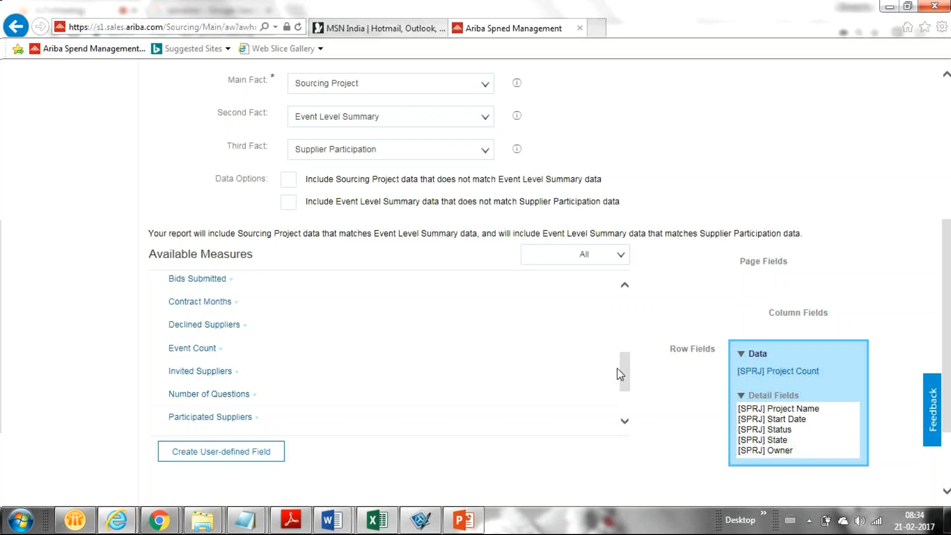
pyautogui.moveTo(624, 369); pyautogui.dragTo(620, 388)
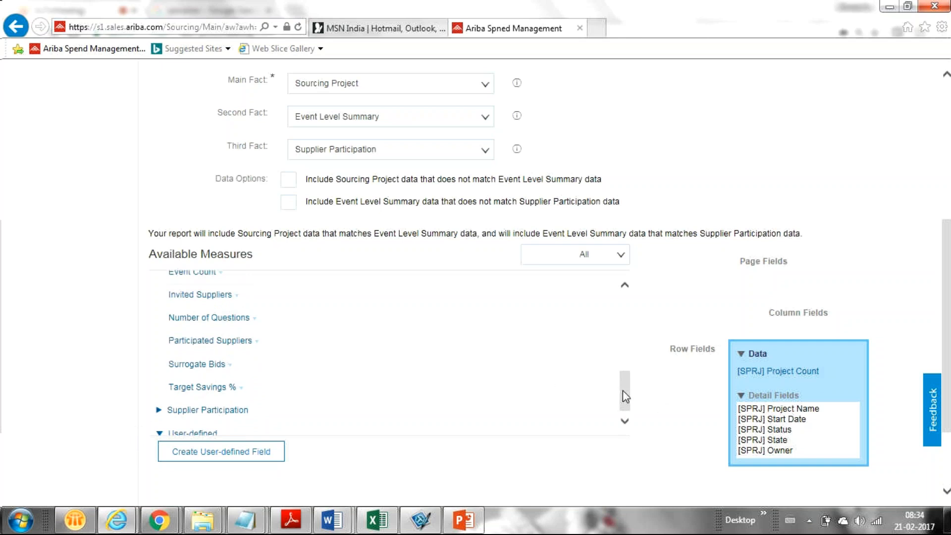
pyautogui.moveTo(623, 391); pyautogui.dragTo(618, 300)
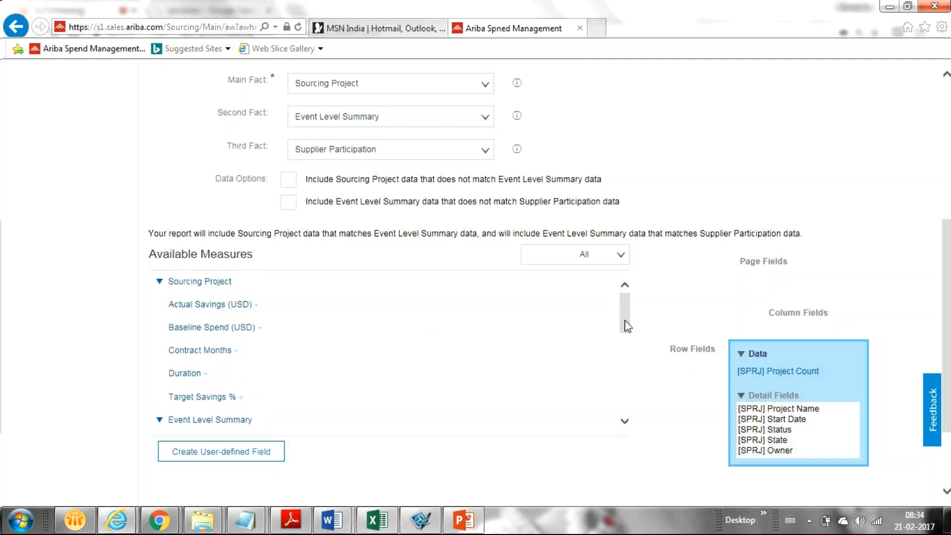
pyautogui.moveTo(621, 318); pyautogui.dragTo(620, 355)
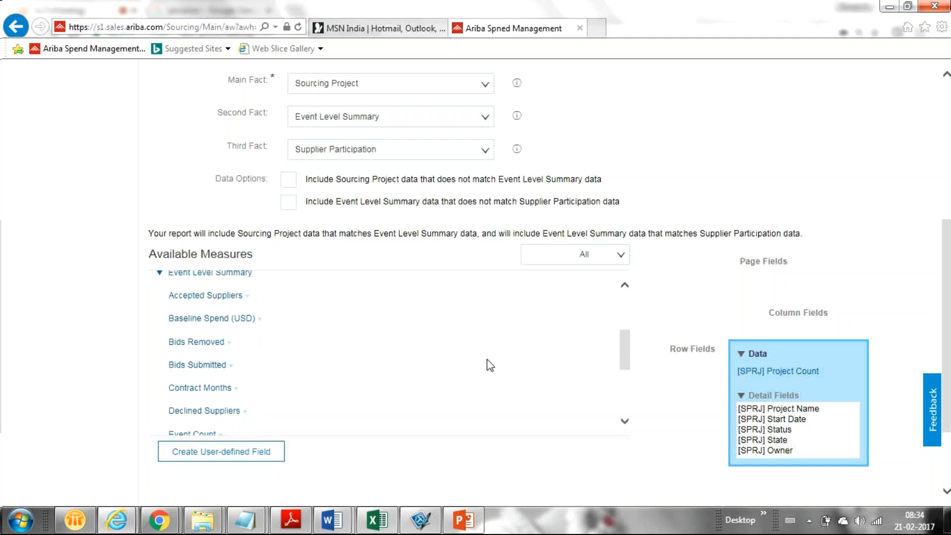
# Add the Event Level Summary measures Bids Submitted and Accepted Suppliers to the report's data.
pyautogui.click(244, 297)
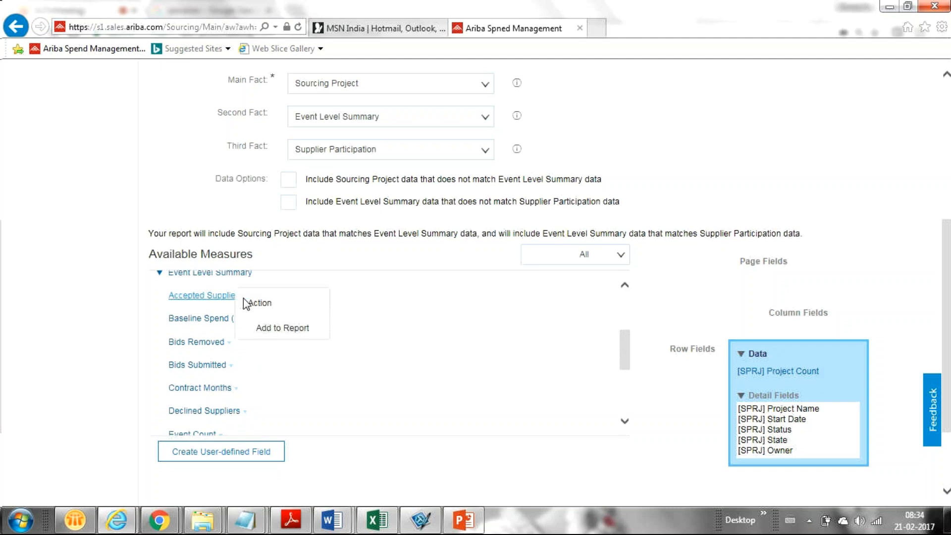
pyautogui.click(262, 331)
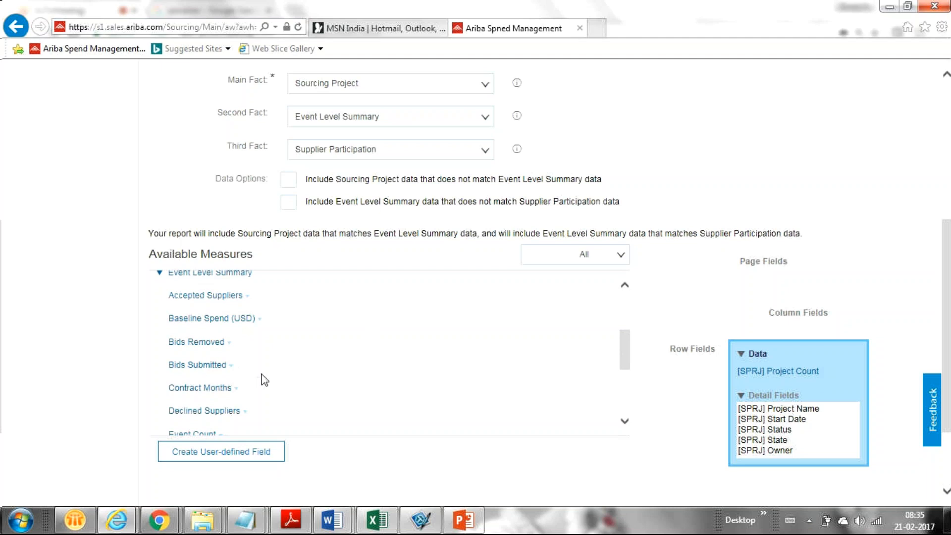
pyautogui.click(225, 367)
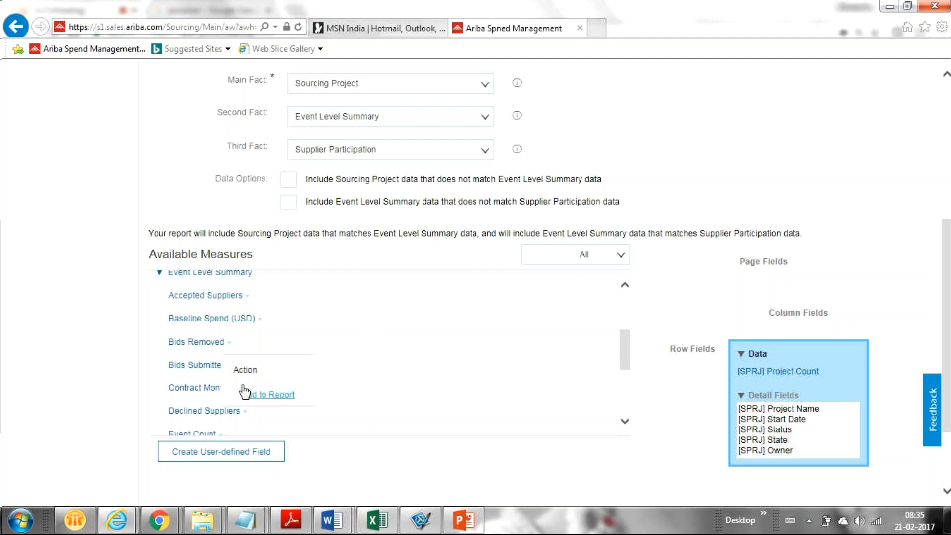
pyautogui.click(245, 394)
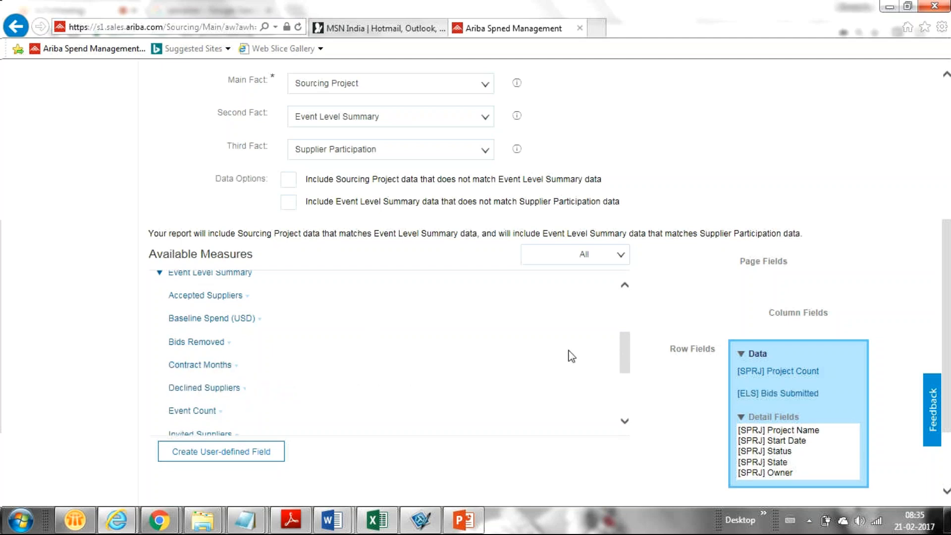
pyautogui.moveTo(622, 357); pyautogui.dragTo(589, 355)
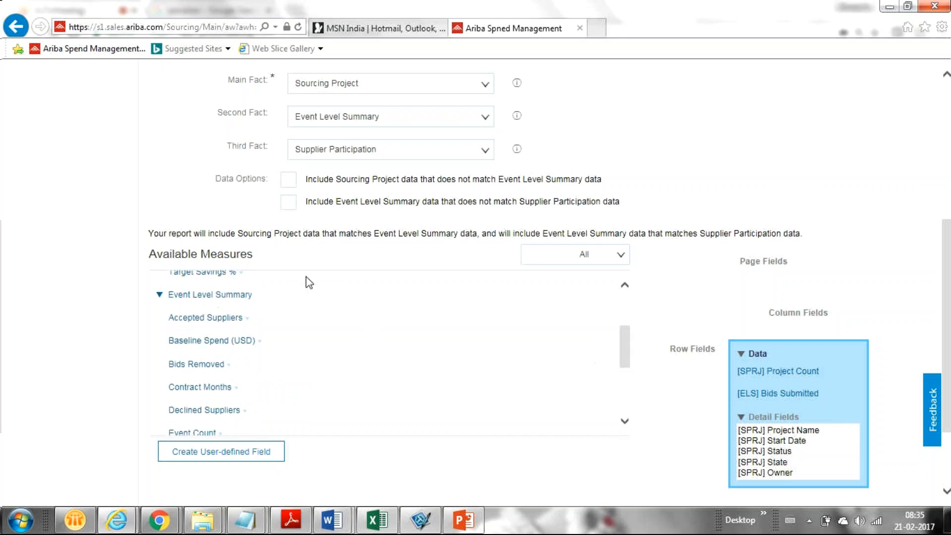
pyautogui.click(247, 320)
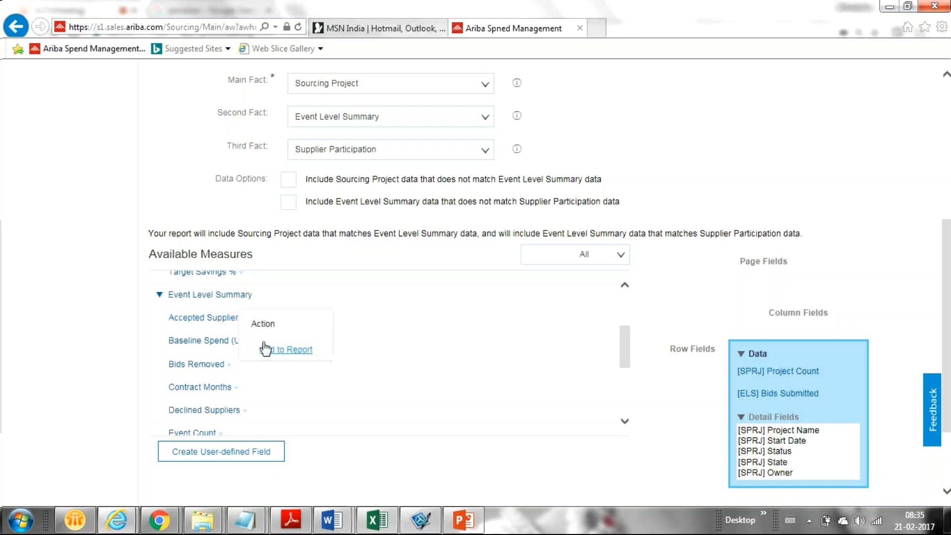
pyautogui.click(266, 352)
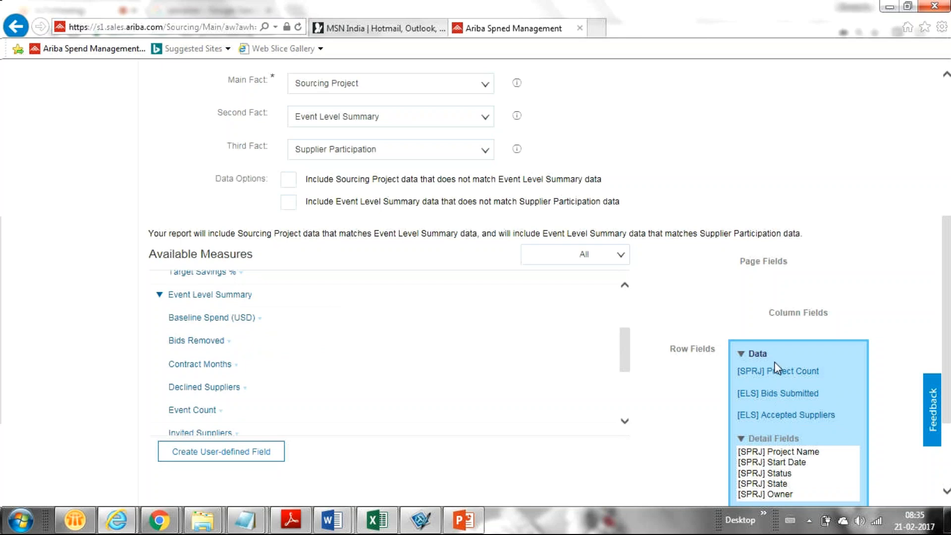
pyautogui.moveTo(620, 350); pyautogui.dragTo(644, 404)
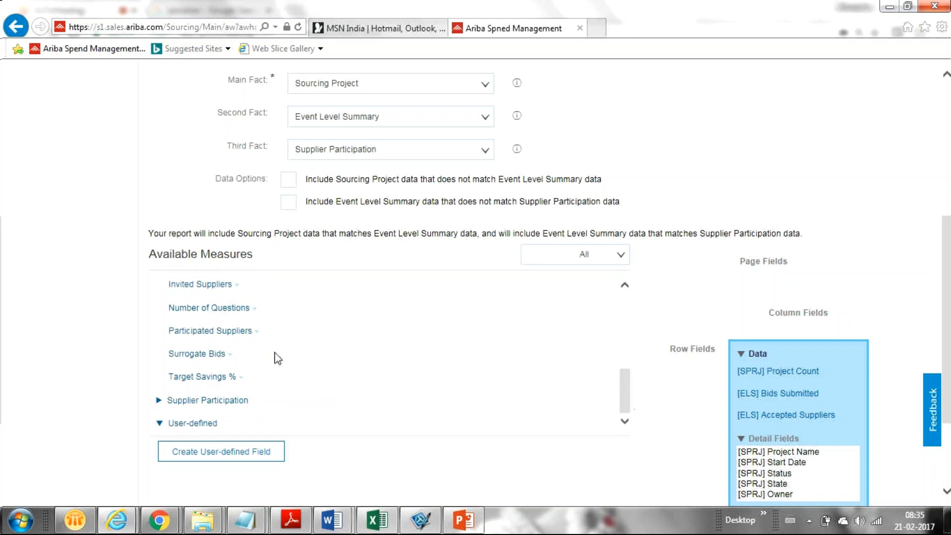
# Add Awarded Spend (USD) from the Supplier Participation measures to the report's data.
pyautogui.click(157, 401)
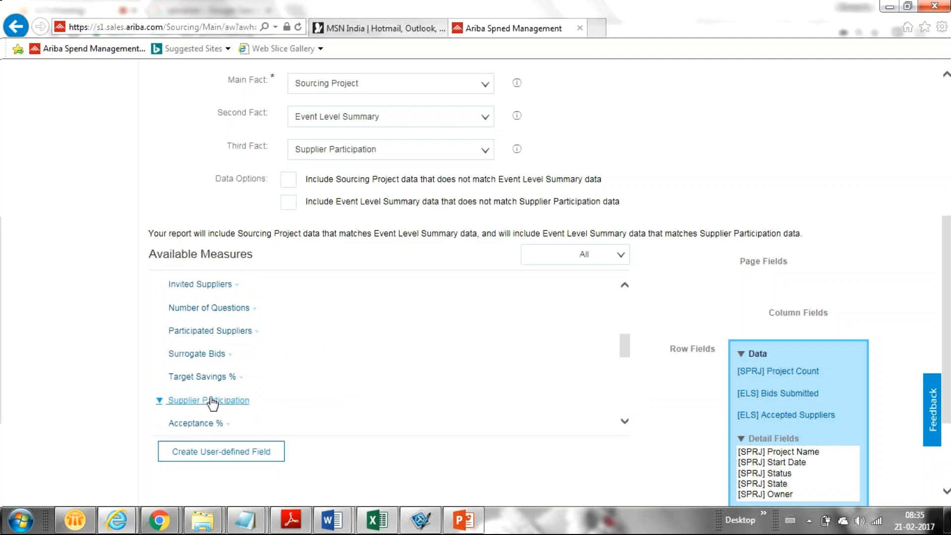
pyautogui.click(625, 421)
pyautogui.click(624, 422)
pyautogui.click(625, 423)
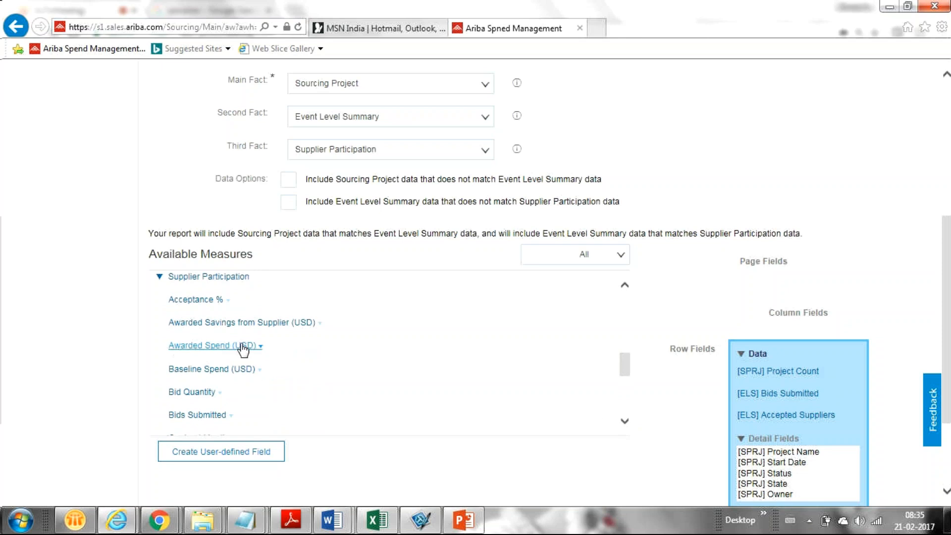
pyautogui.click(260, 347)
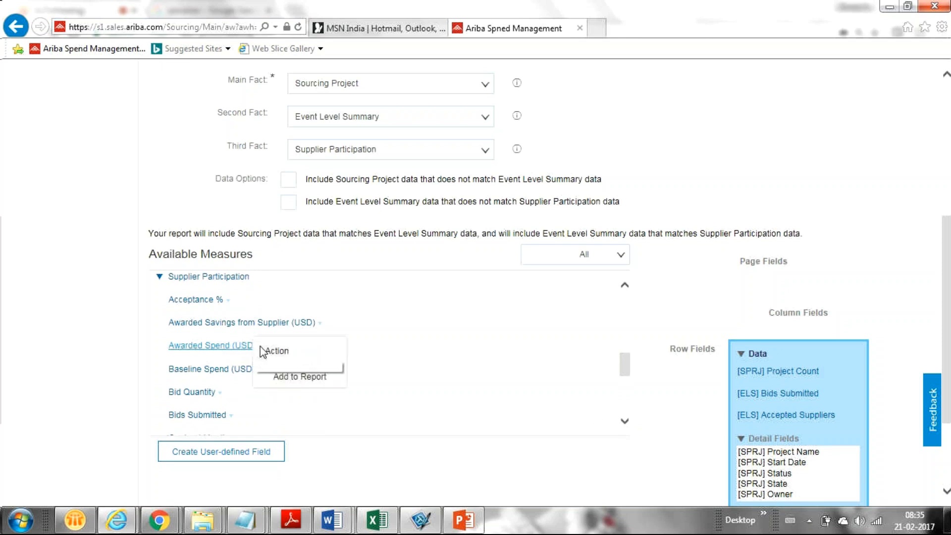
pyautogui.click(282, 376)
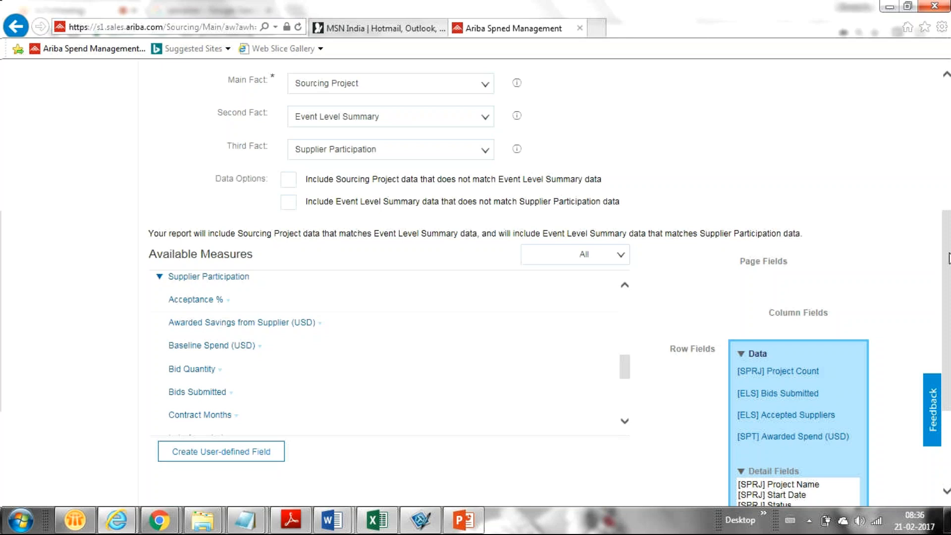
pyautogui.scroll(-2, 910, 295)
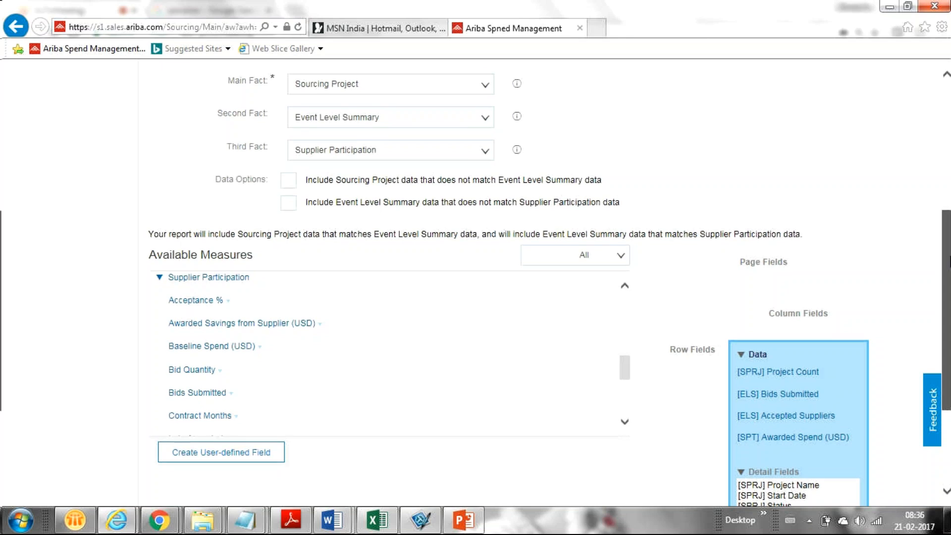
pyautogui.scroll(-2, 910, 294)
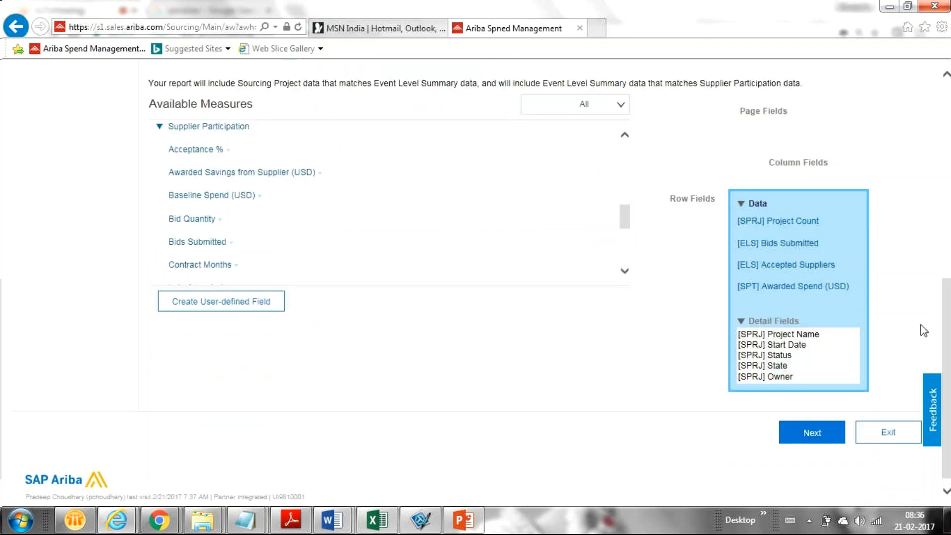
pyautogui.click(624, 271)
pyautogui.click(625, 276)
pyautogui.click(625, 277)
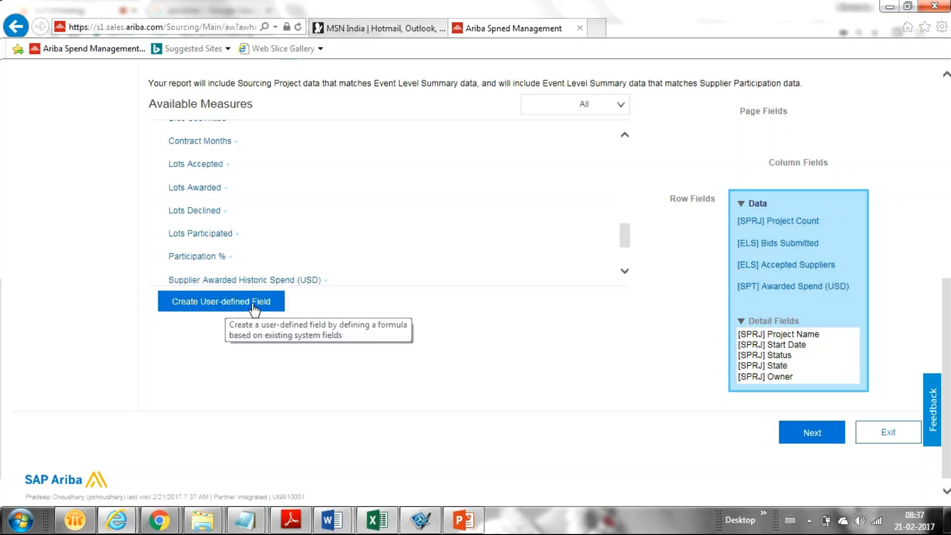
pyautogui.click(816, 435)
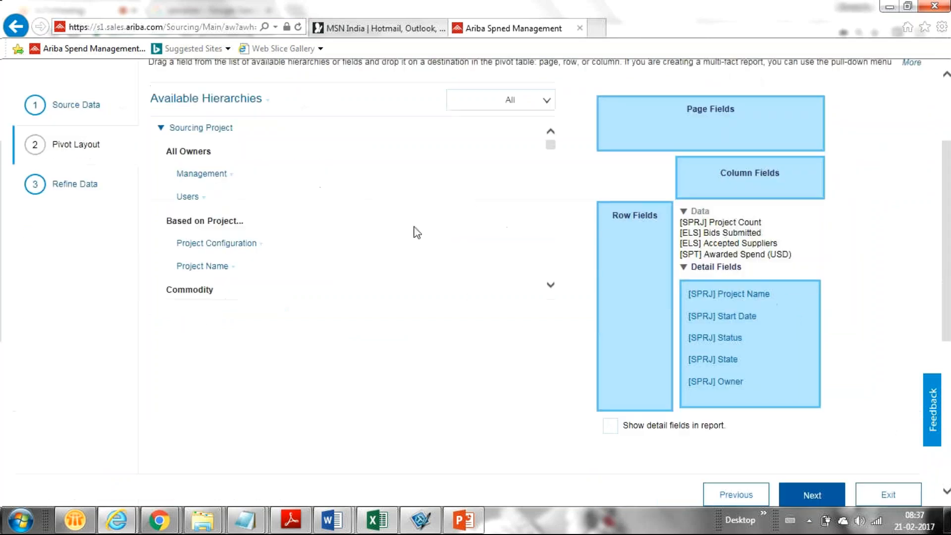
pyautogui.moveTo(947, 190); pyautogui.dragTo(905, 113)
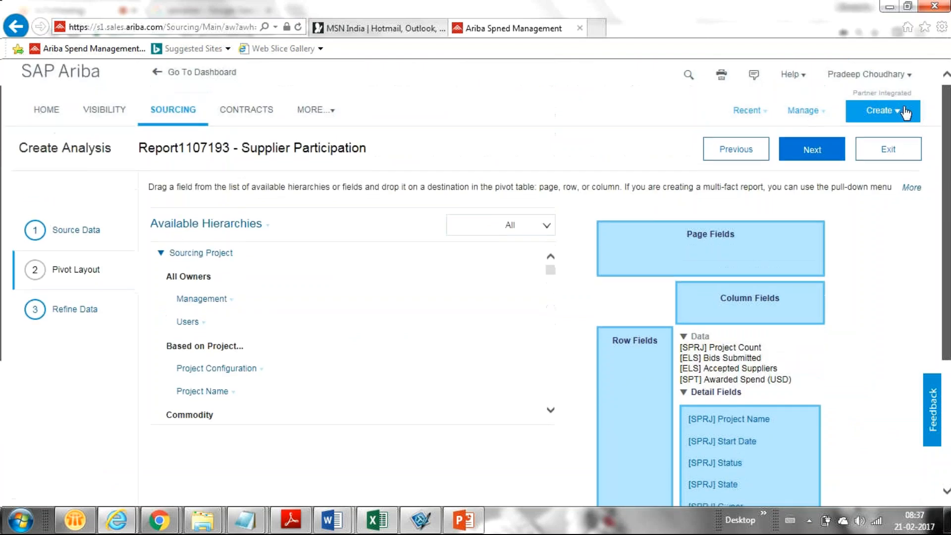
pyautogui.scroll(-1, 912, 139)
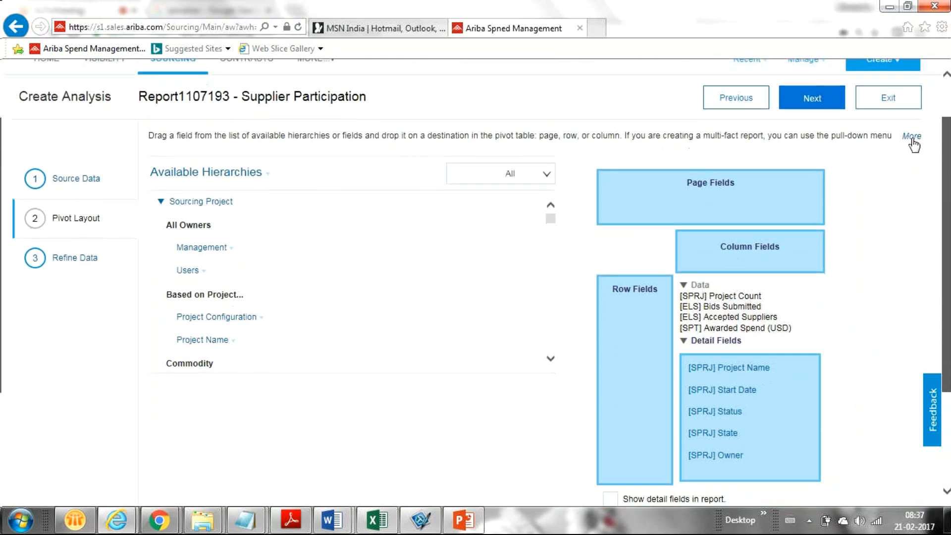
pyautogui.scroll(-1, 694, 171)
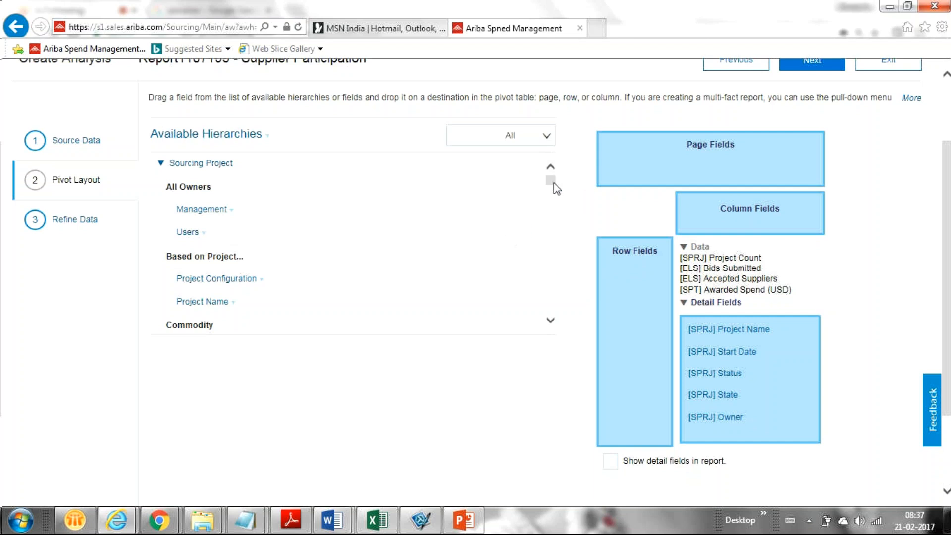
pyautogui.click(550, 322)
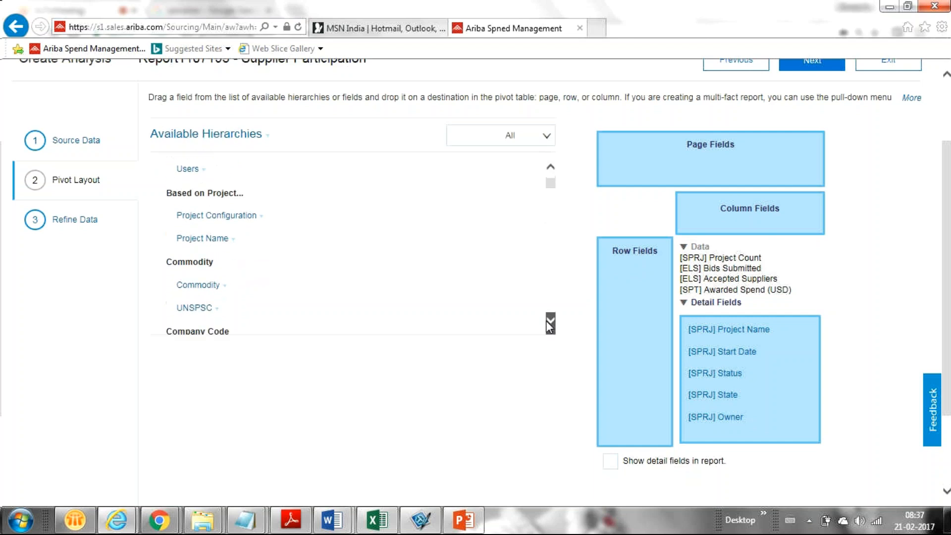
pyautogui.click(549, 324)
pyautogui.click(549, 325)
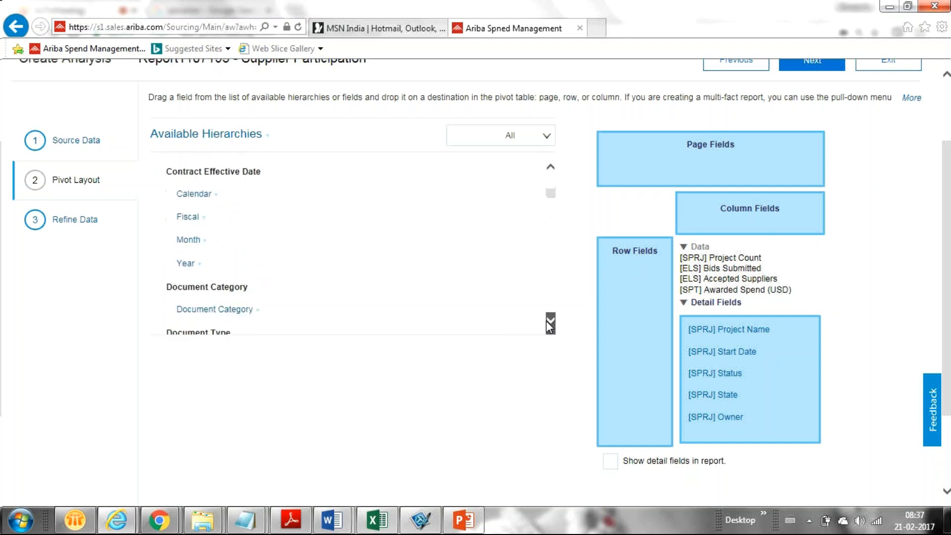
pyautogui.click(551, 169)
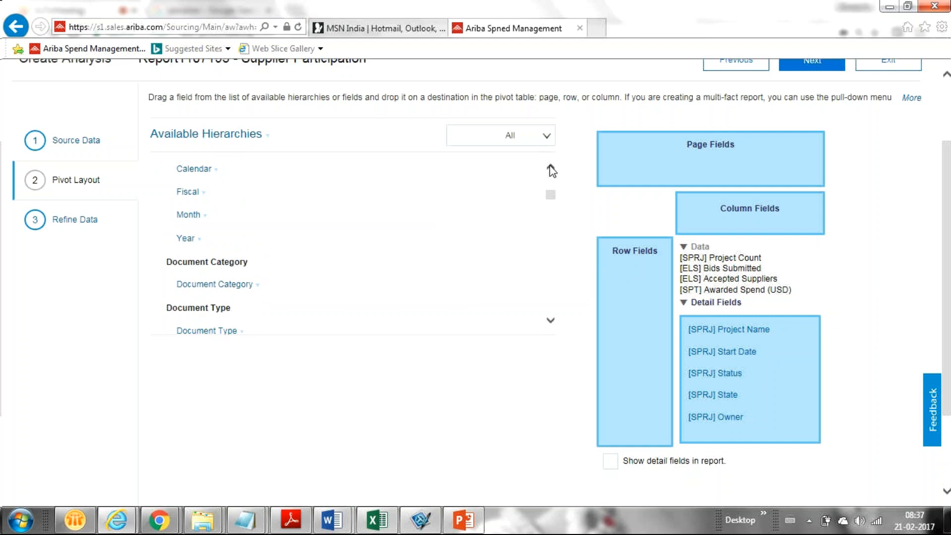
pyautogui.click(551, 169)
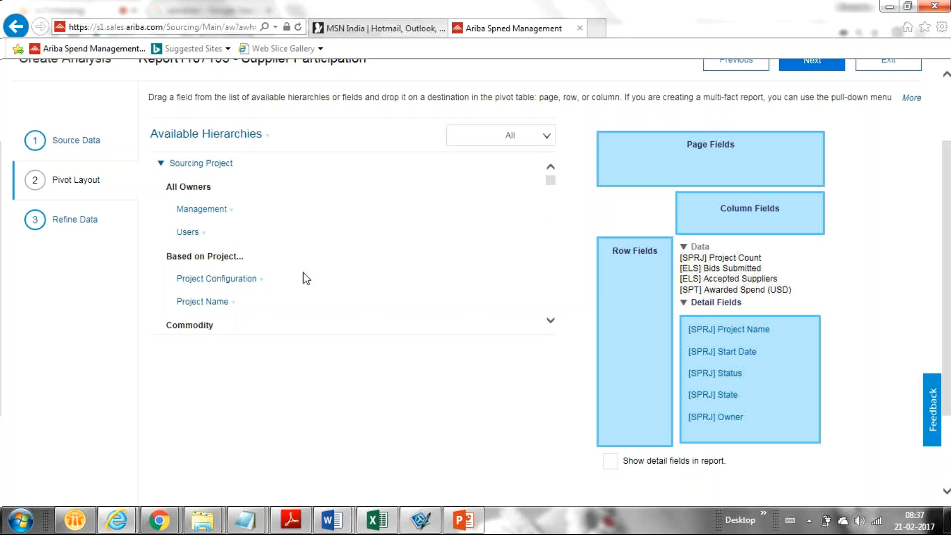
pyautogui.click(550, 321)
pyautogui.click(550, 322)
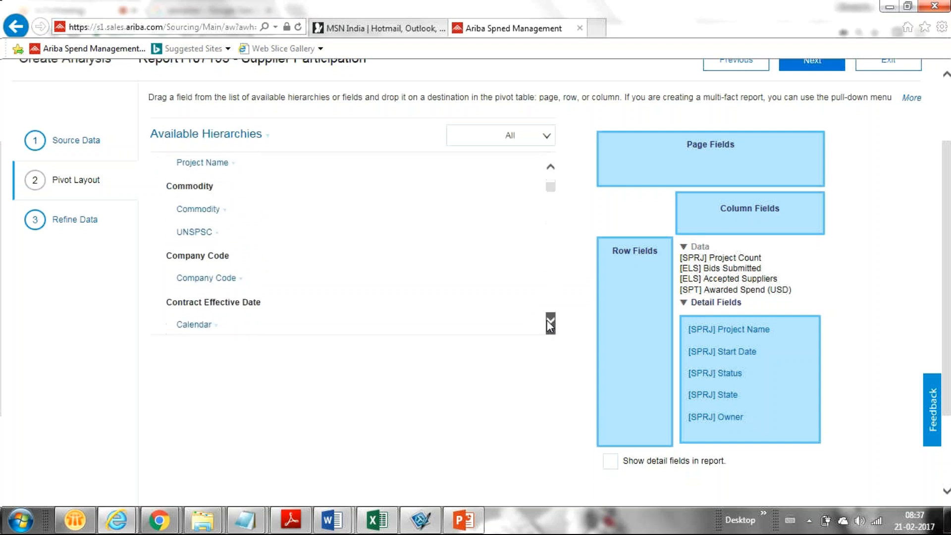
pyautogui.click(550, 322)
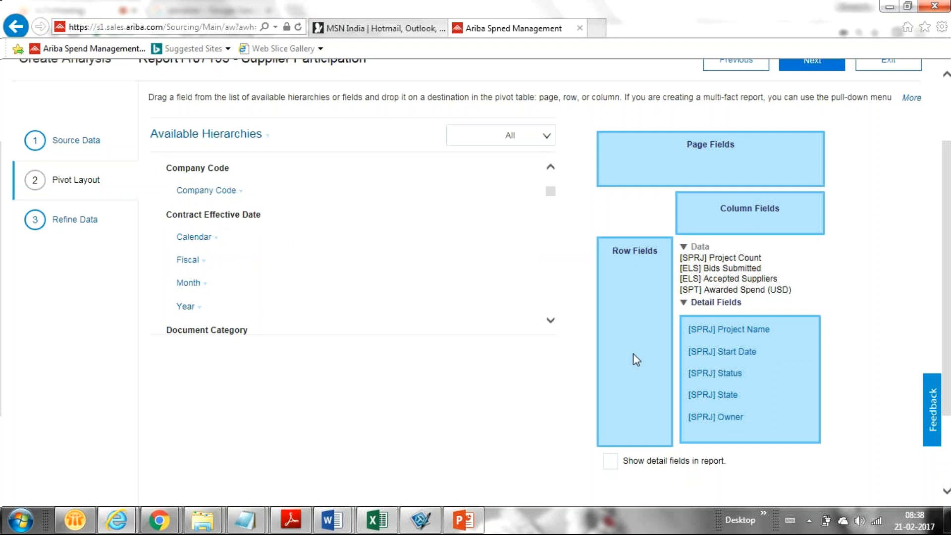
pyautogui.click(550, 321)
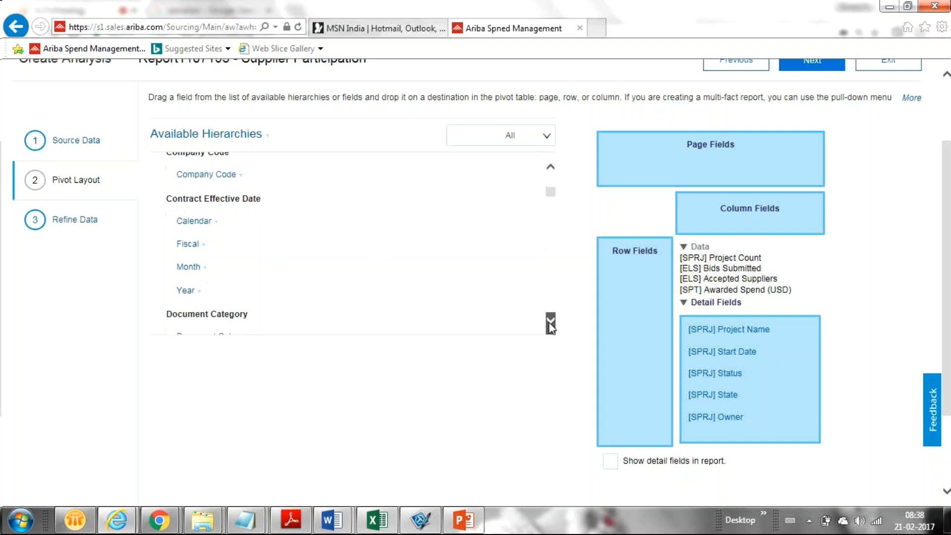
pyautogui.click(551, 327)
pyautogui.click(551, 327)
pyautogui.click(551, 327)
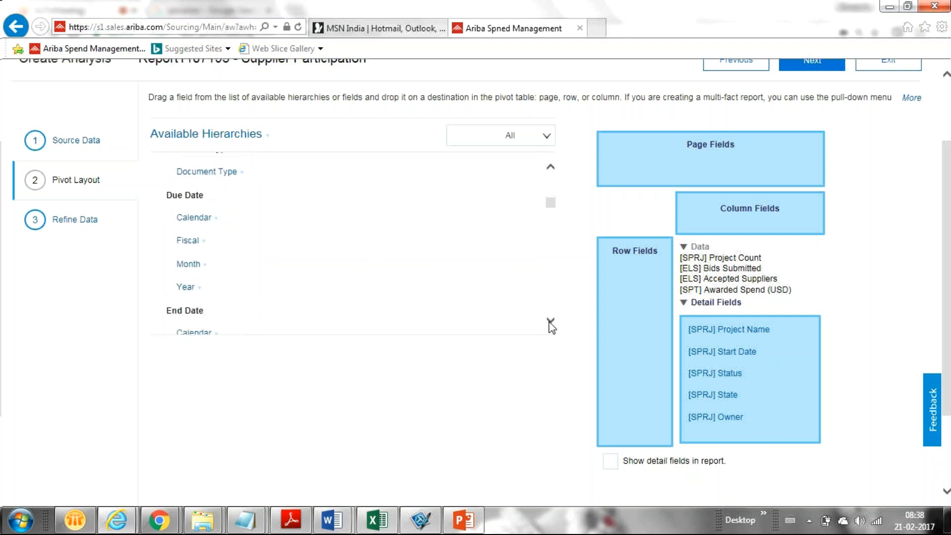
pyautogui.click(508, 142)
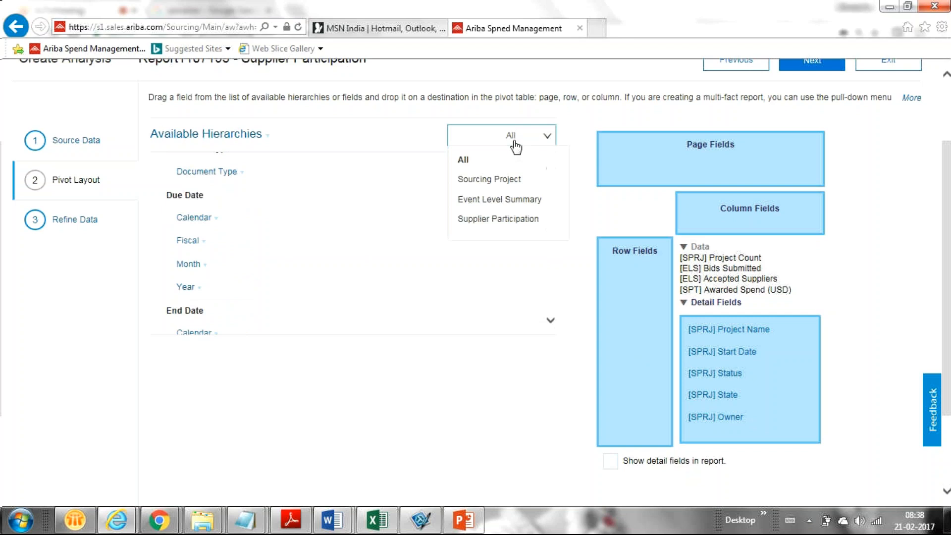
pyautogui.click(464, 159)
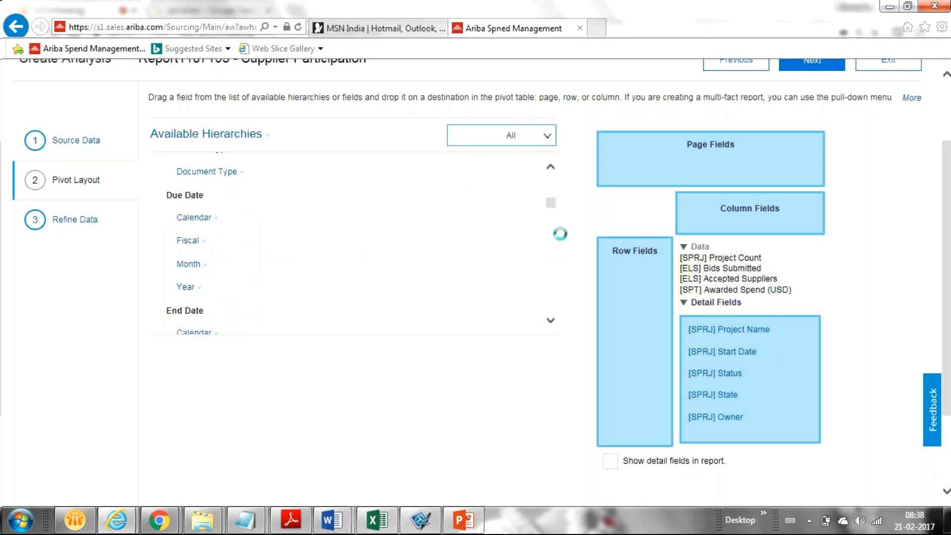
pyautogui.click(551, 321)
pyautogui.click(550, 321)
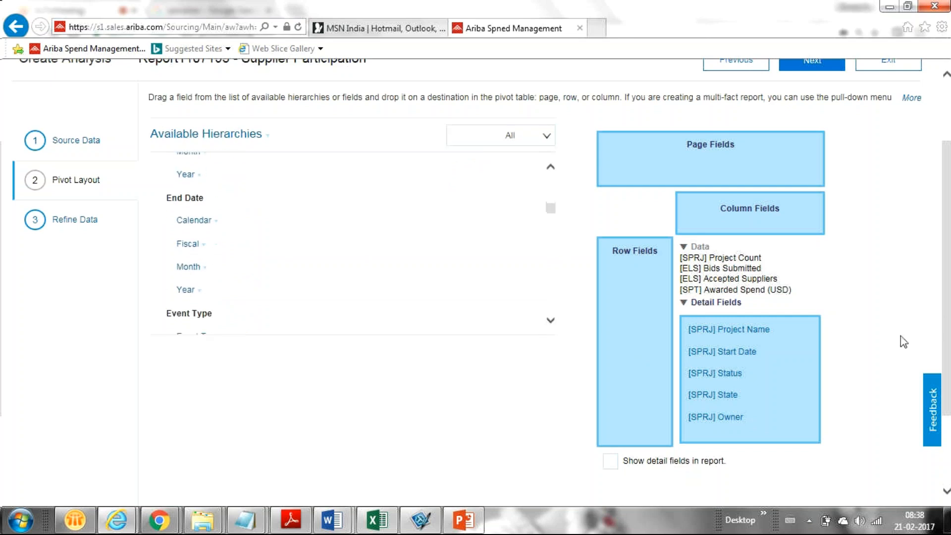
pyautogui.scroll(1, 947, 324)
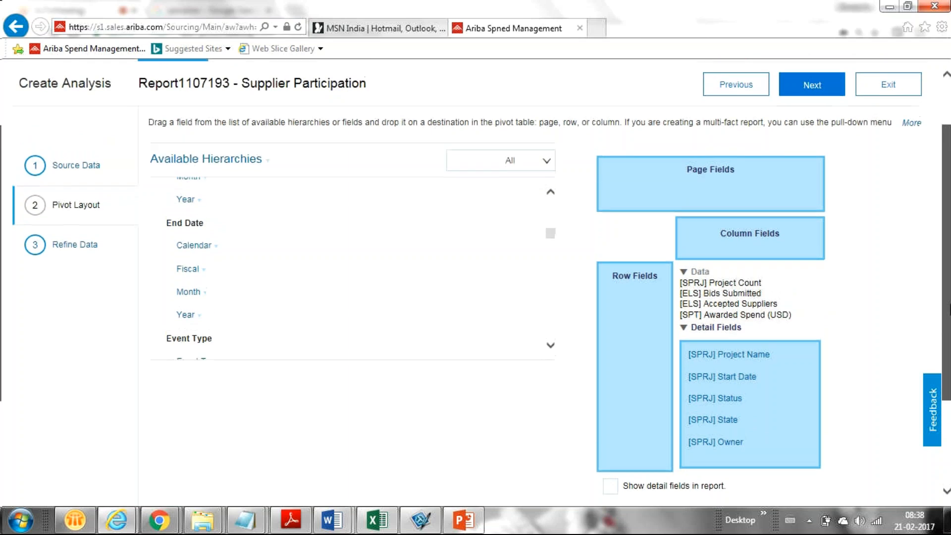
pyautogui.click(550, 356)
pyautogui.click(551, 356)
pyautogui.click(550, 357)
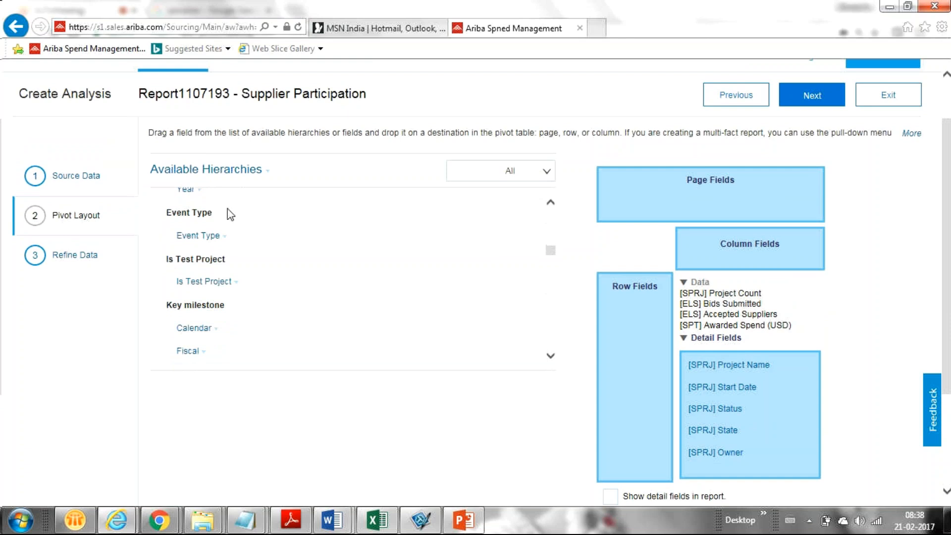
pyautogui.click(223, 237)
pyautogui.click(550, 355)
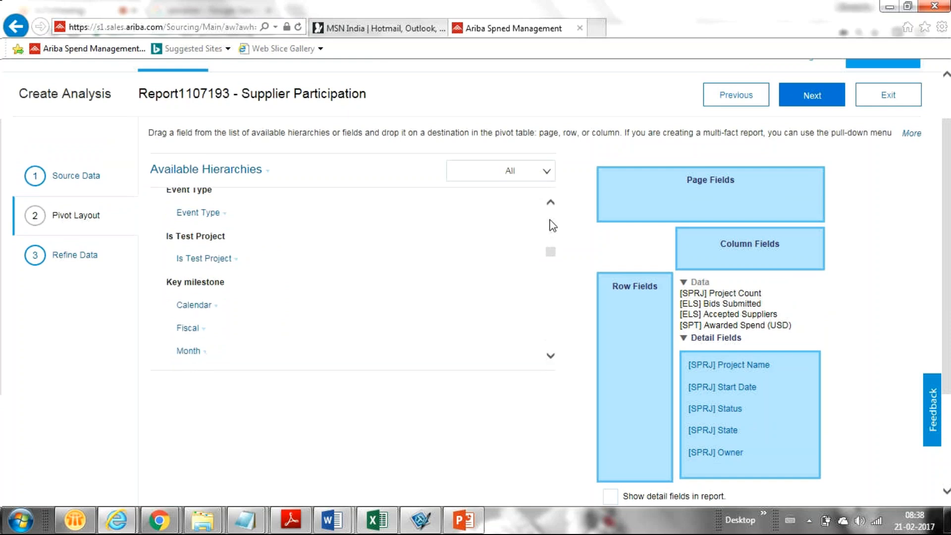
pyautogui.click(550, 203)
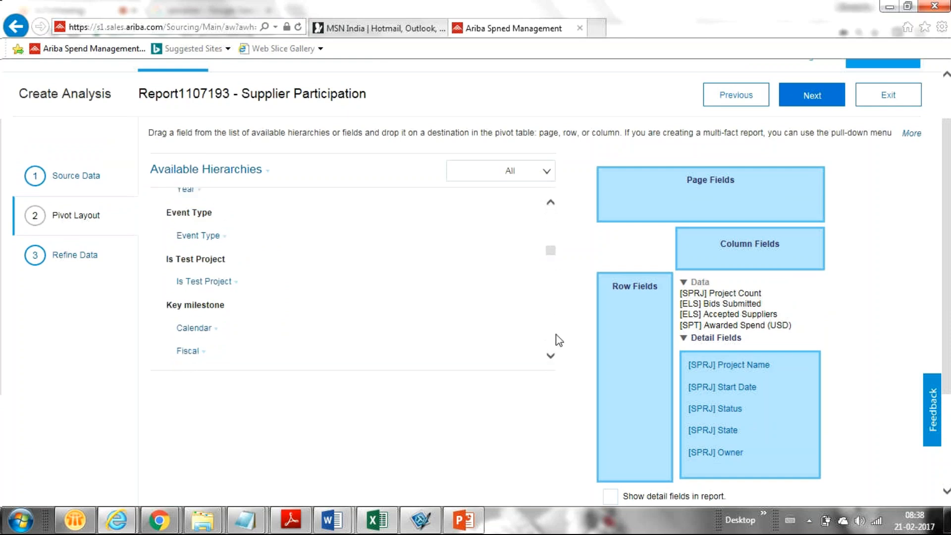
pyautogui.click(550, 356)
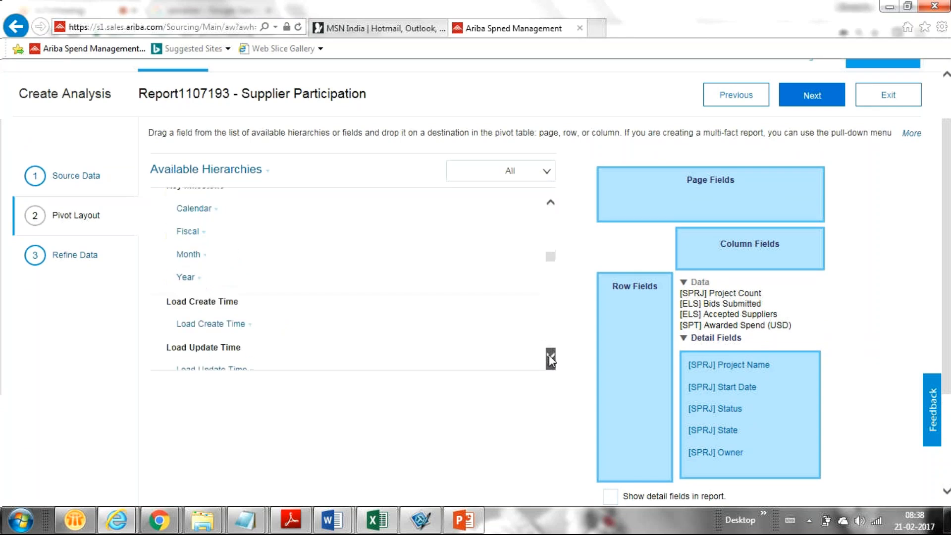
pyautogui.click(552, 361)
pyautogui.click(552, 361)
pyautogui.click(552, 361)
pyautogui.click(552, 361)
pyautogui.click(552, 362)
pyautogui.click(552, 361)
pyautogui.click(552, 361)
pyautogui.click(552, 361)
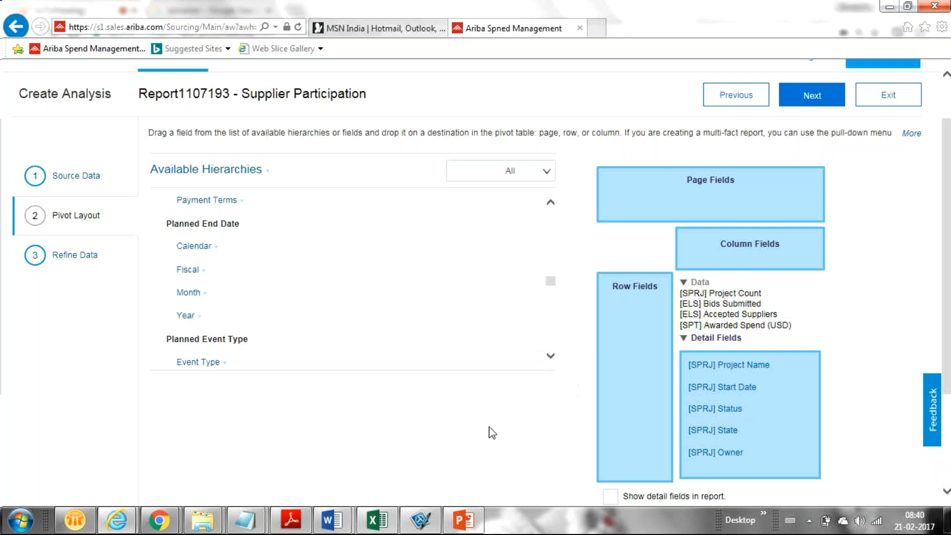
# Add Event Type from Planned Event Type to the pivot layout as a page field.
pyautogui.click(218, 364)
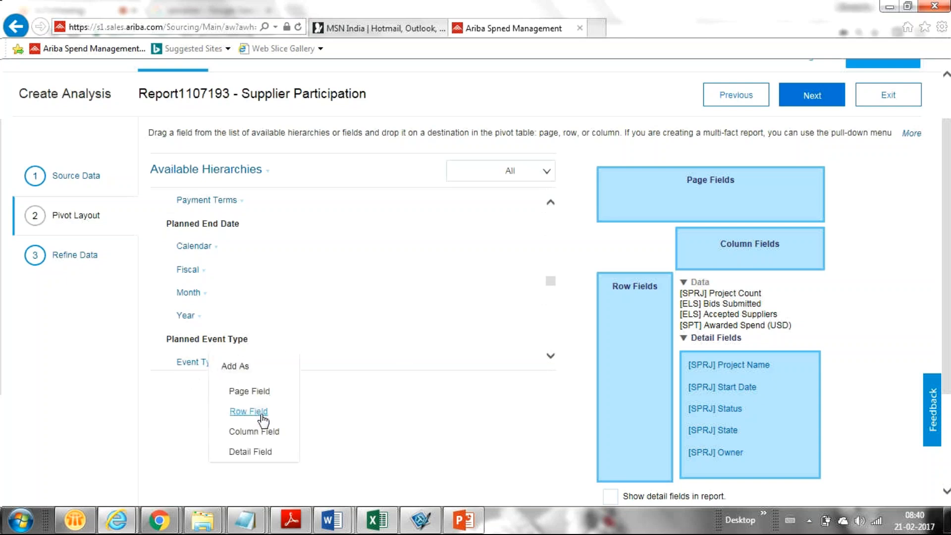
pyautogui.click(257, 396)
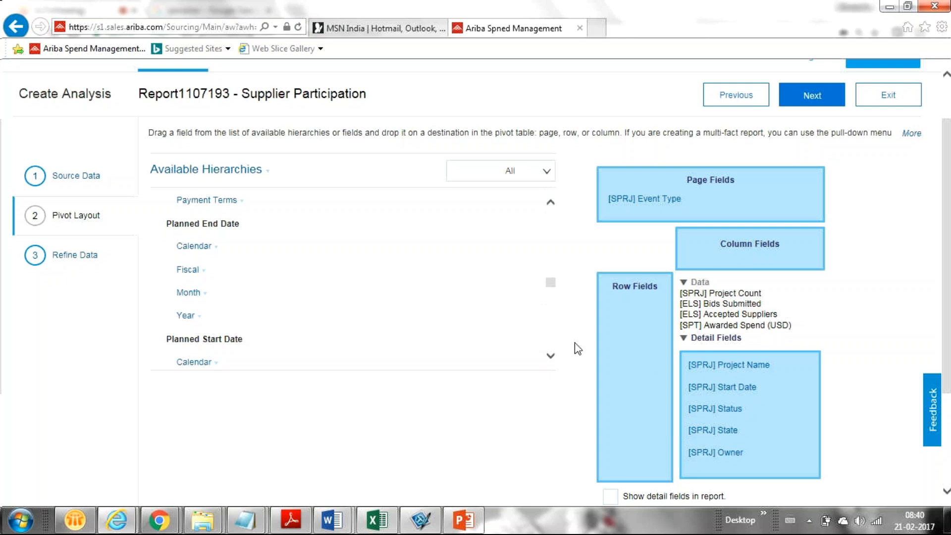
pyautogui.click(549, 202)
# Add [SPRJ] Company Code to the pivot layout as a row field.
pyautogui.click(550, 203)
pyautogui.click(549, 202)
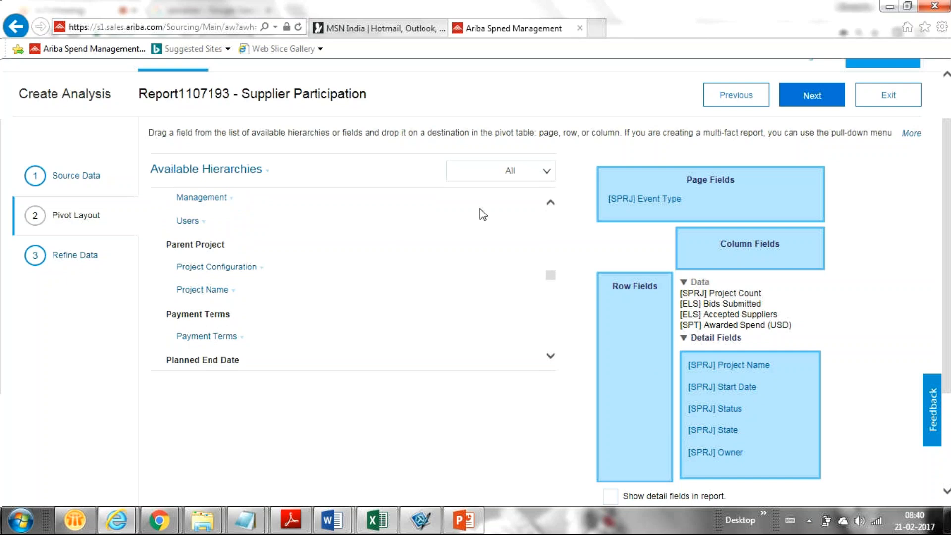
pyautogui.click(550, 203)
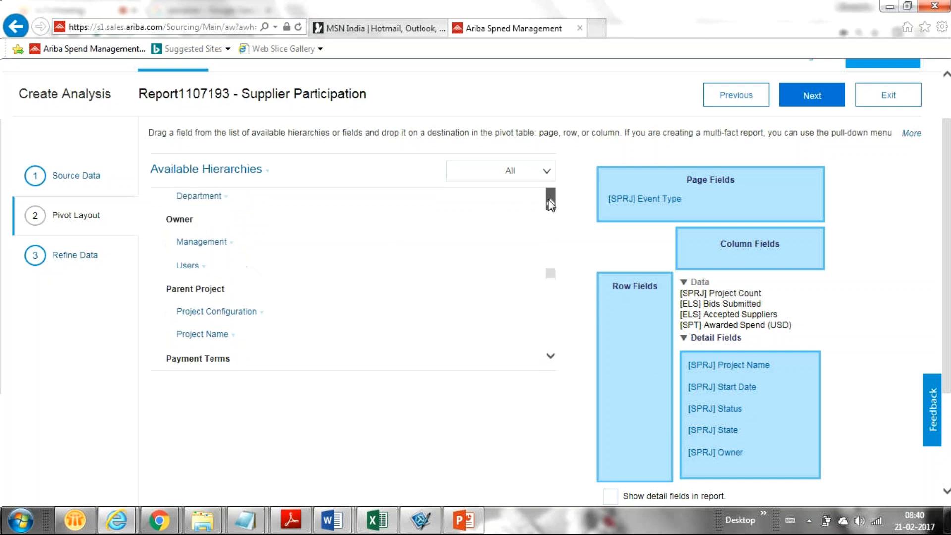
pyautogui.click(550, 204)
pyautogui.click(551, 204)
pyautogui.click(550, 204)
pyautogui.click(551, 204)
pyautogui.click(551, 203)
pyautogui.click(551, 203)
pyautogui.click(551, 204)
pyautogui.click(551, 203)
pyautogui.click(551, 204)
pyautogui.click(551, 204)
pyautogui.click(551, 203)
pyautogui.click(550, 204)
pyautogui.click(550, 204)
pyautogui.click(549, 204)
pyautogui.click(550, 204)
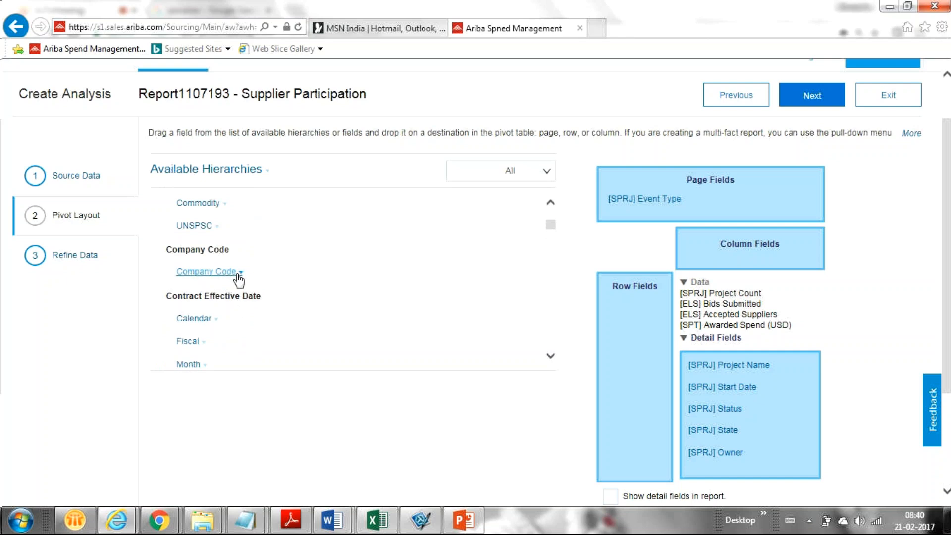
pyautogui.click(239, 273)
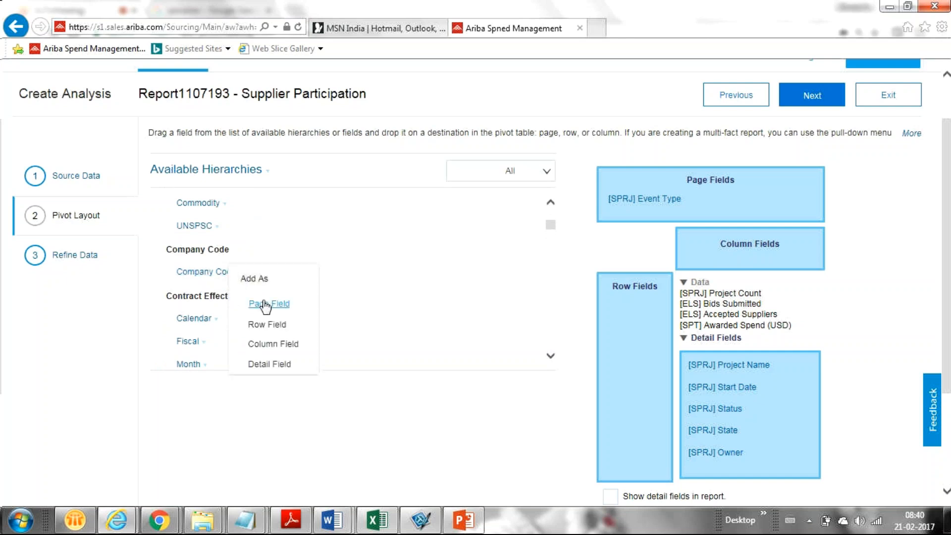
pyautogui.click(267, 324)
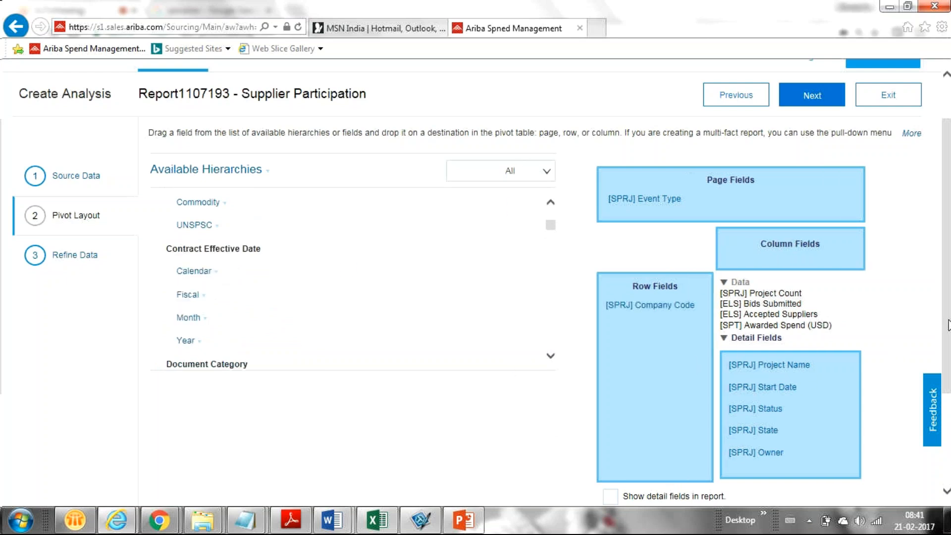
# Include detail fields in the report and move on to the Refine Data step.
pyautogui.scroll(-3, 920, 400)
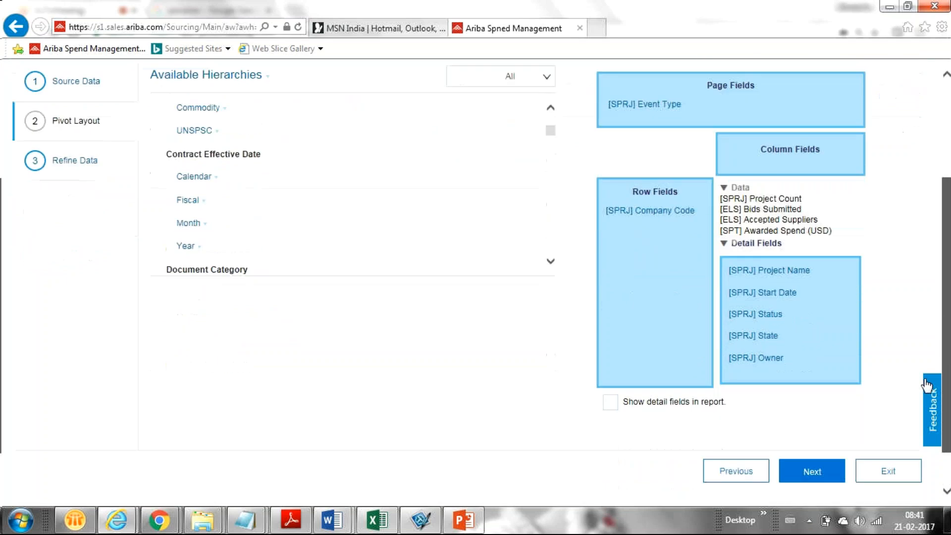
pyautogui.click(610, 359)
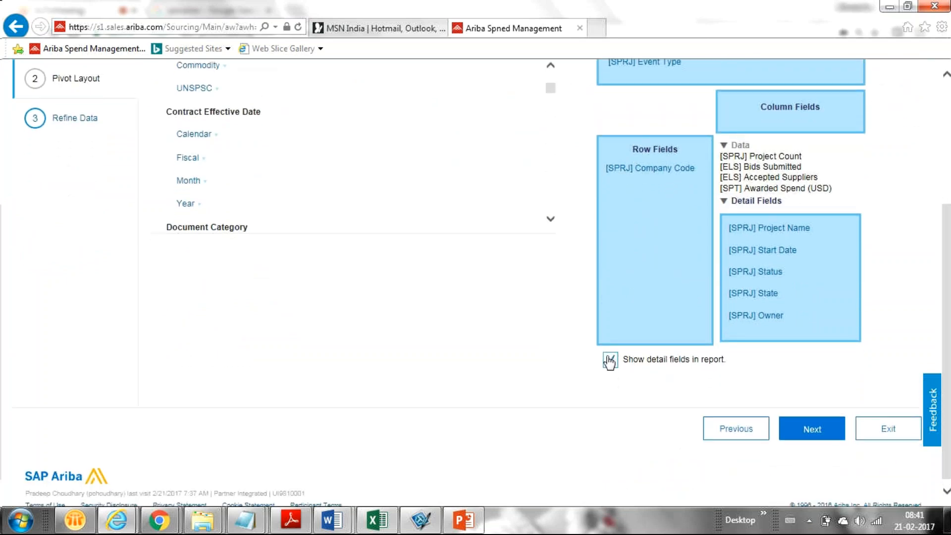
pyautogui.click(797, 433)
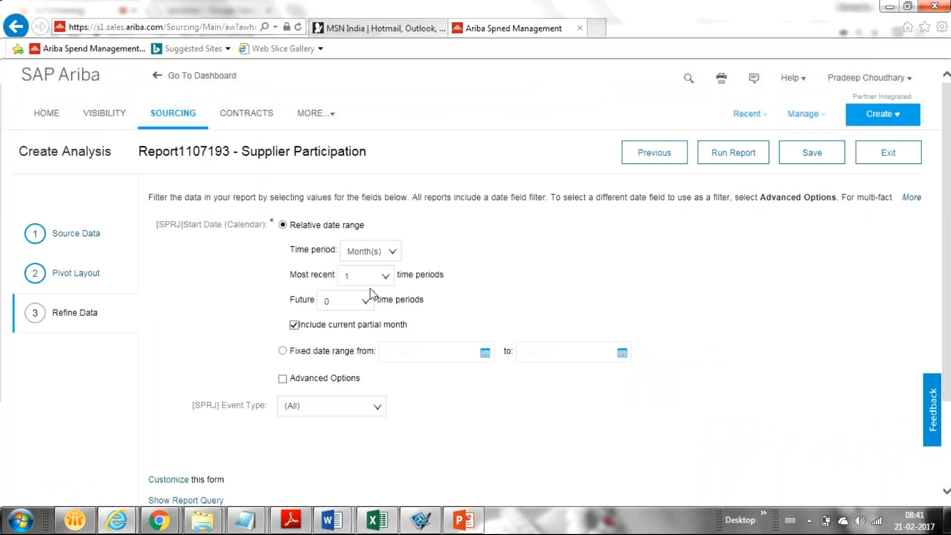
# Change the Start Date filter's relative time period from months to Quarter(s).
pyautogui.click(394, 252)
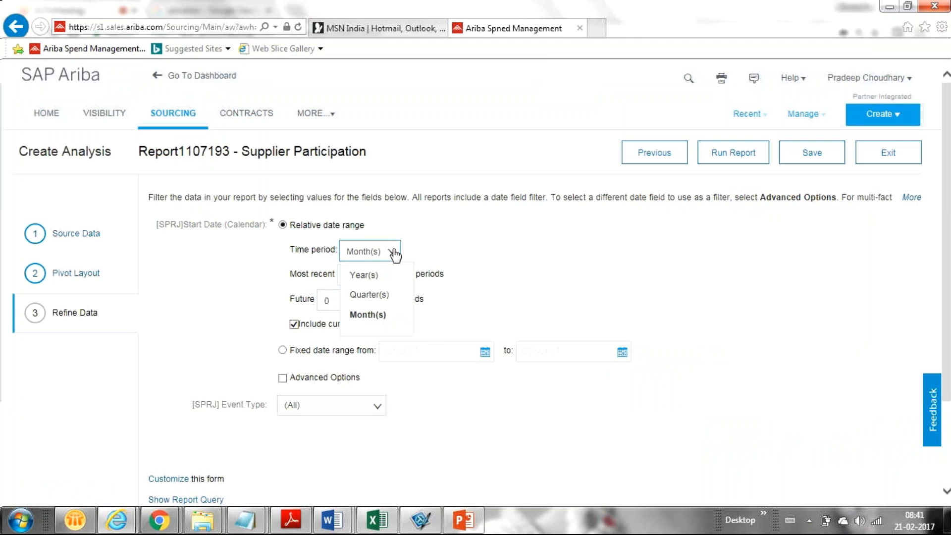
pyautogui.click(368, 295)
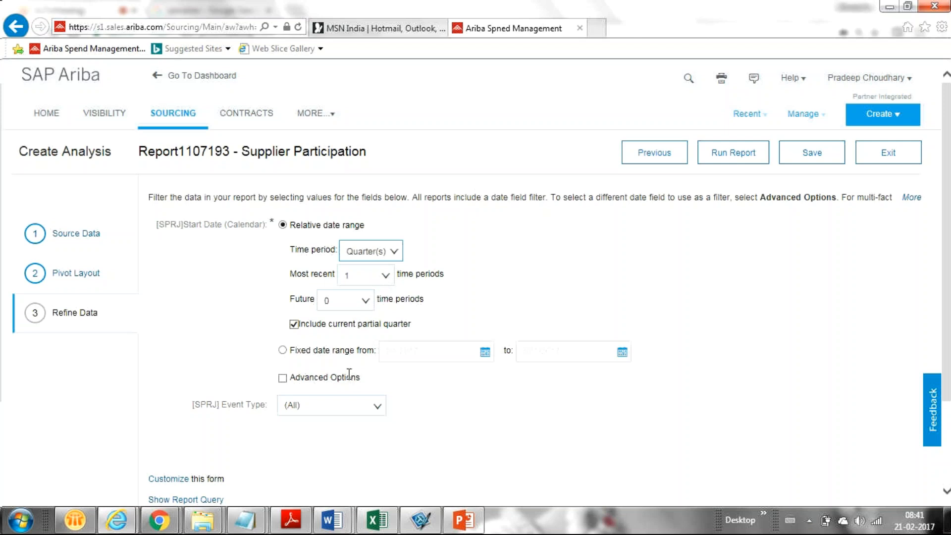
pyautogui.click(375, 408)
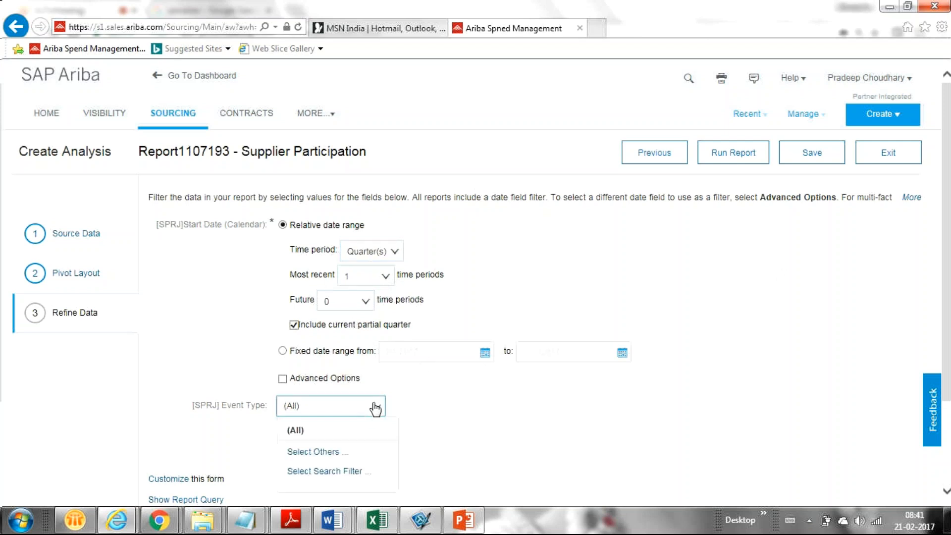
pyautogui.click(330, 453)
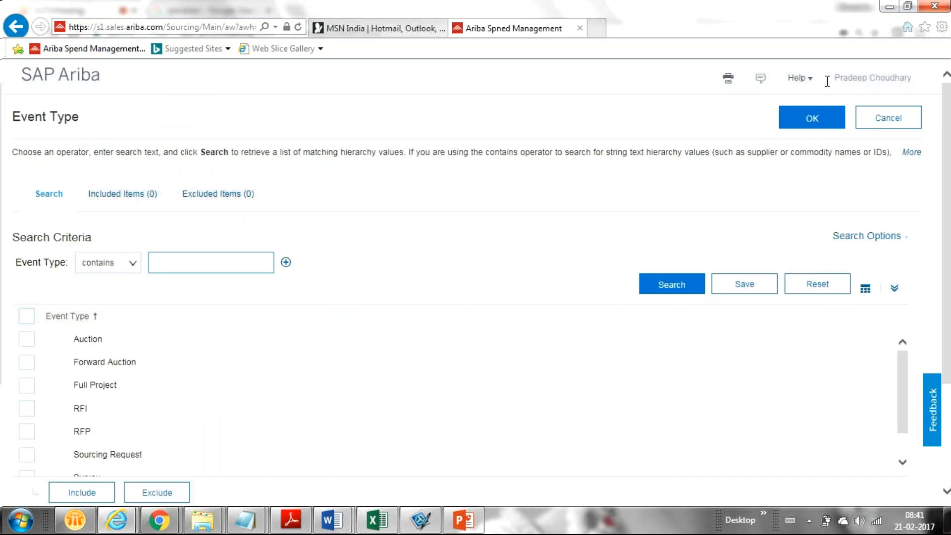
pyautogui.click(24, 339)
pyautogui.click(25, 435)
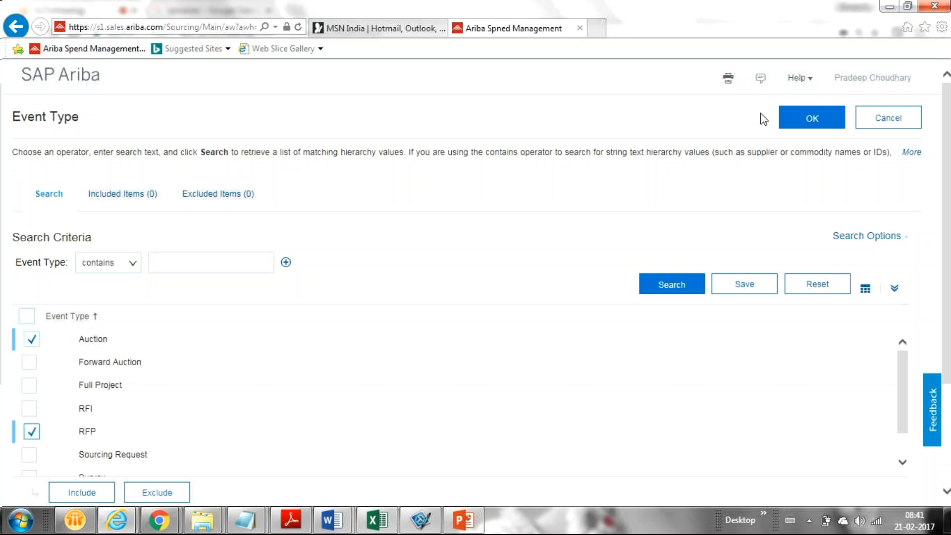
pyautogui.click(810, 128)
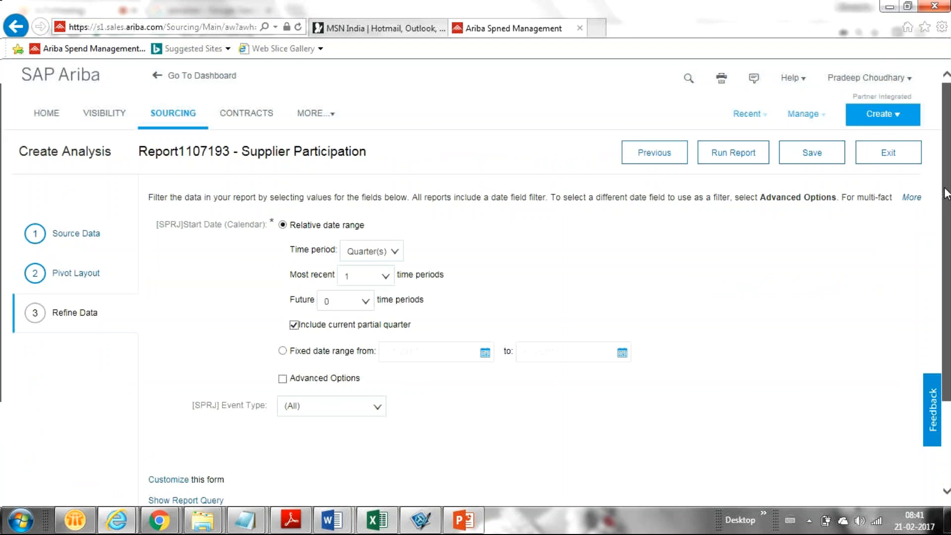
pyautogui.moveTo(946, 194)
pyautogui.mouseDown()
pyautogui.moveTo(950, 268)
pyautogui.moveTo(947, 196)
pyautogui.mouseUp()
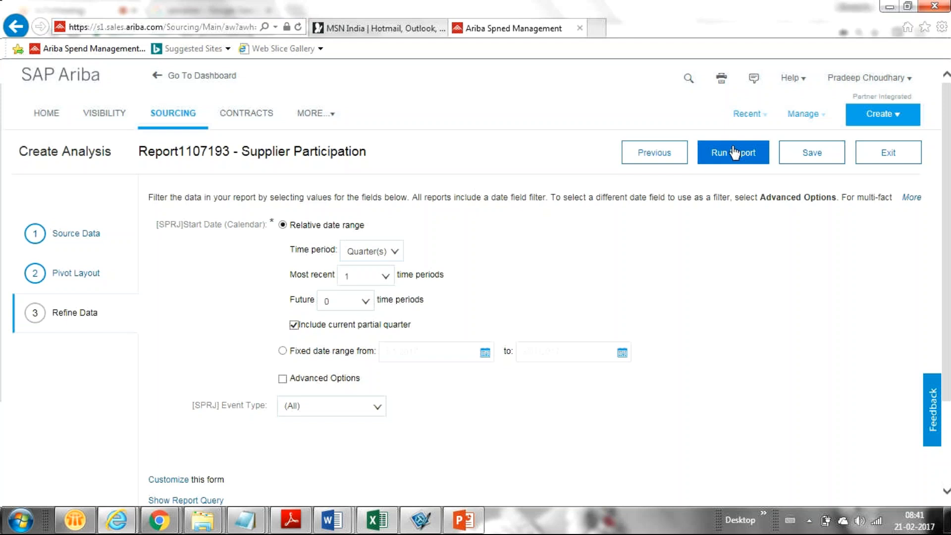
# Run the last-quarter Supplier Participation report and view its empty results as a chart.
pyautogui.click(734, 152)
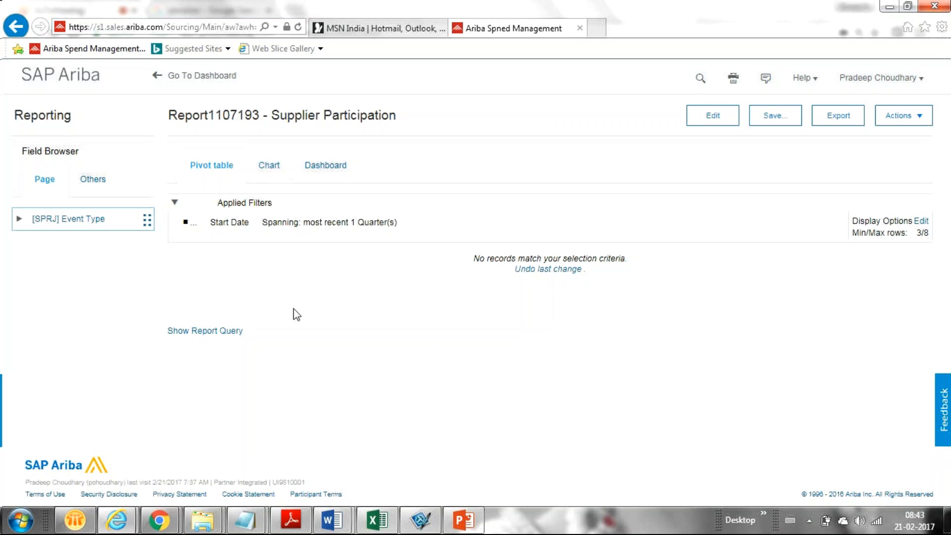
pyautogui.click(278, 174)
# Refresh the Supplier Participation column chart, which finds no records, then check today's date.
pyautogui.click(451, 281)
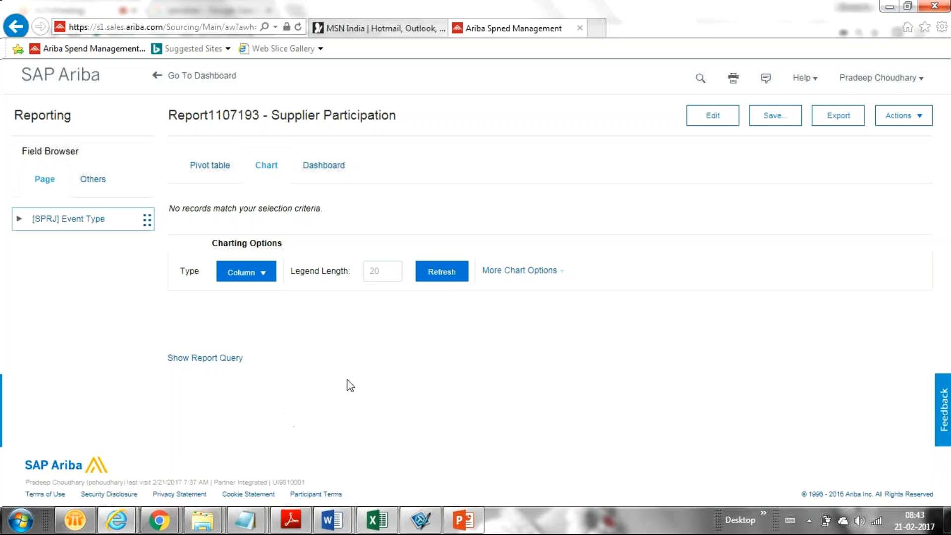
pyautogui.click(440, 274)
pyautogui.click(918, 528)
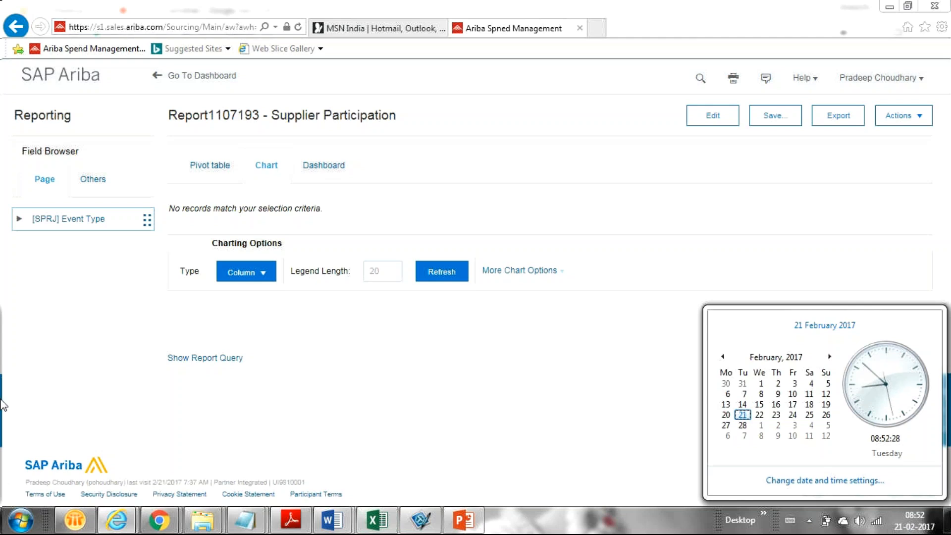
pyautogui.click(84, 399)
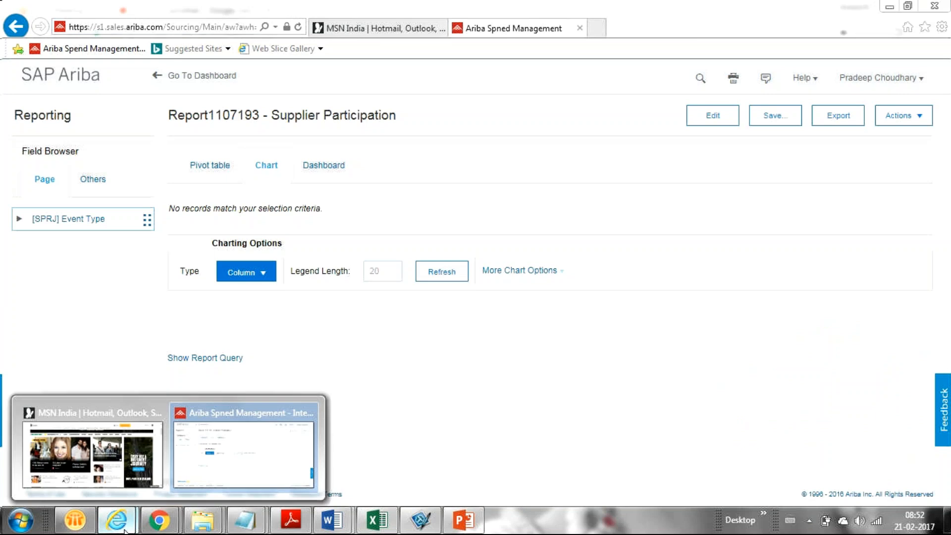
pyautogui.moveTo(158, 520)
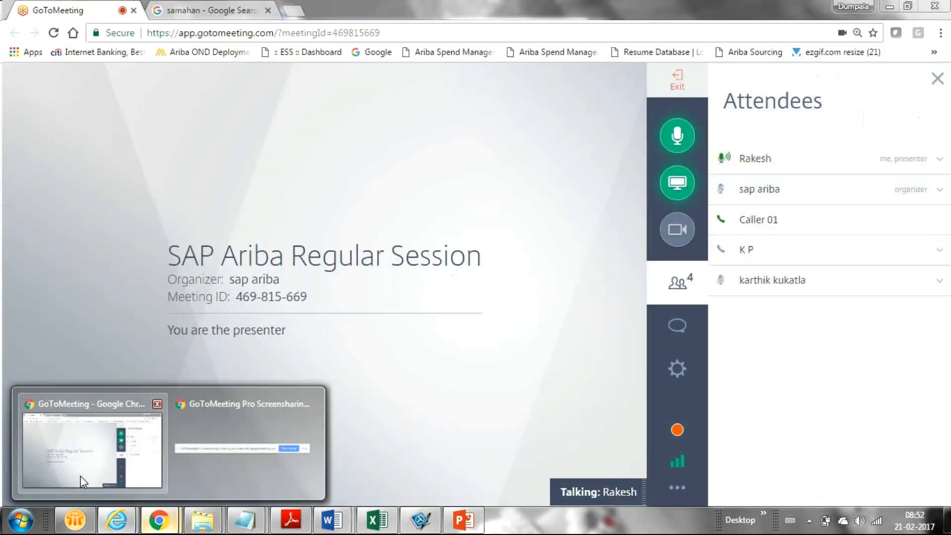
pyautogui.click(80, 477)
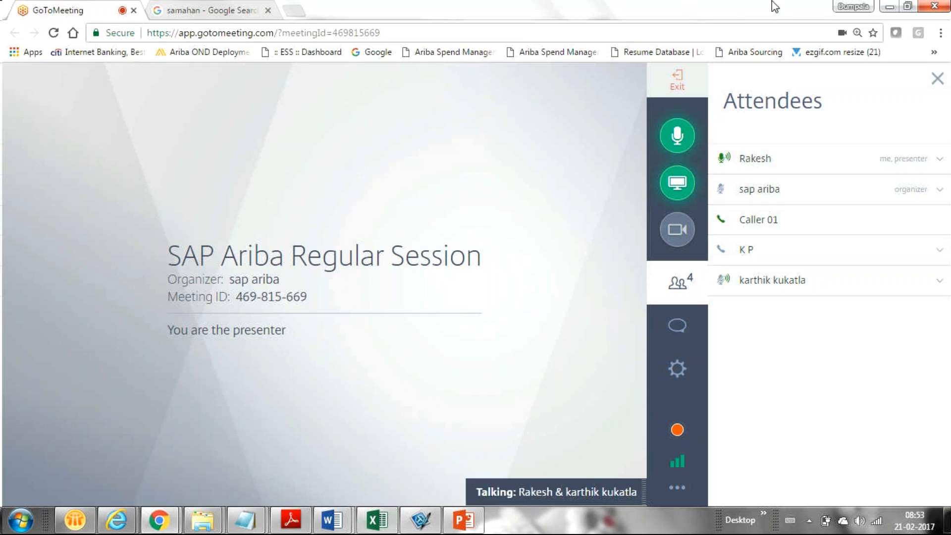
pyautogui.click(889, 6)
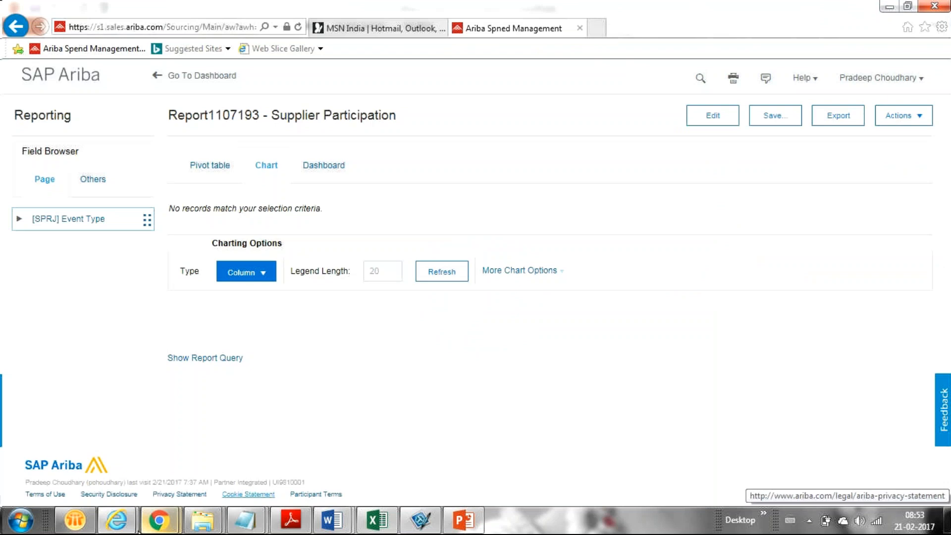
pyautogui.moveTo(159, 520)
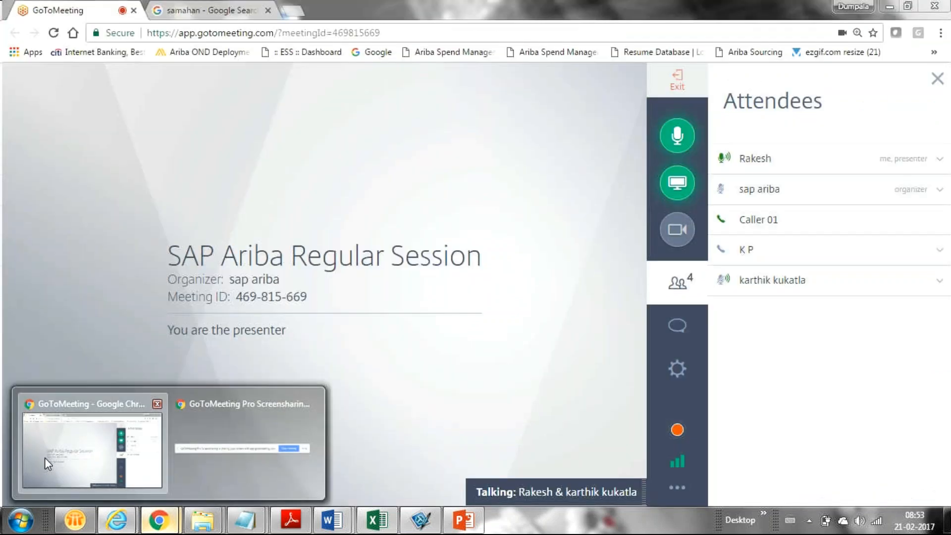
pyautogui.click(44, 457)
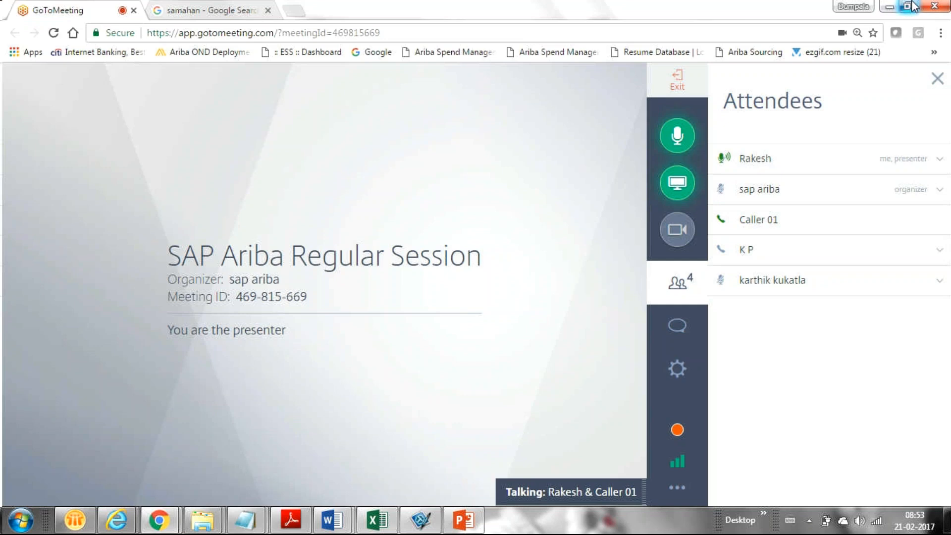
pyautogui.click(890, 6)
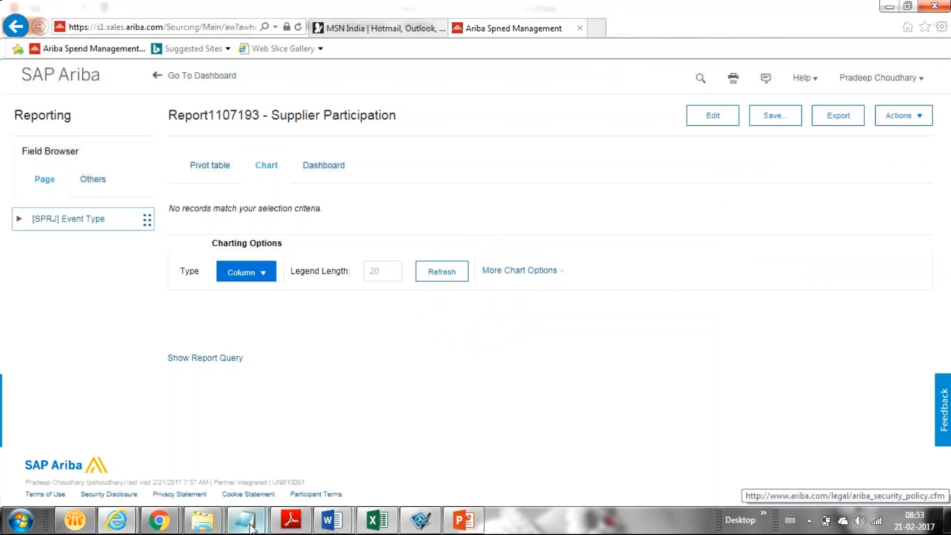
pyautogui.moveTo(248, 529)
pyautogui.moveTo(339, 444)
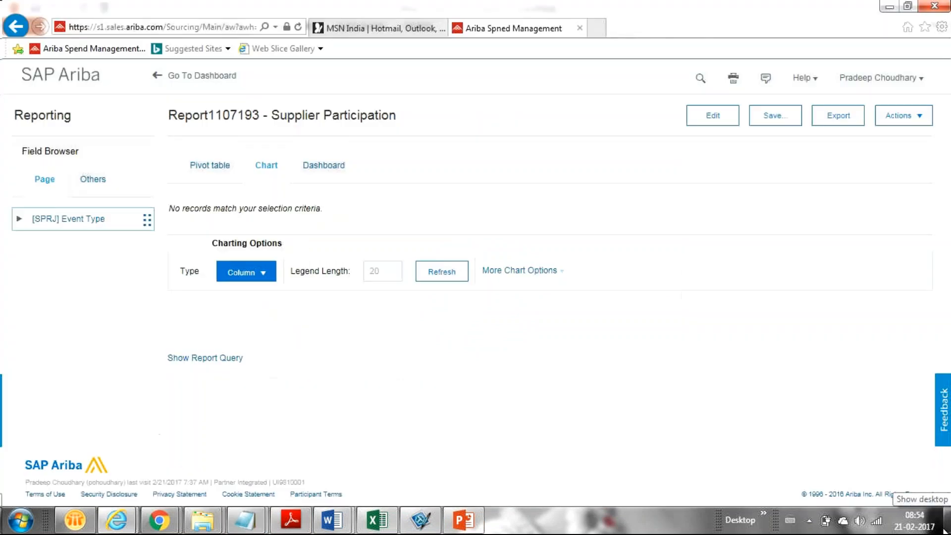
# From the desktop, open the Ariba Sourcing Professional Project Manual for NSL Group, then minimize it.
pyautogui.click(946, 529)
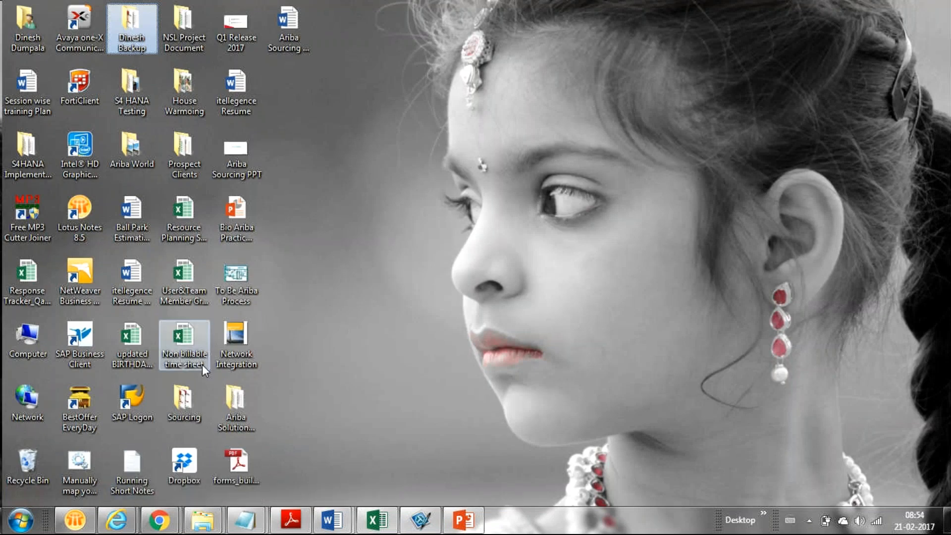
pyautogui.click(279, 34)
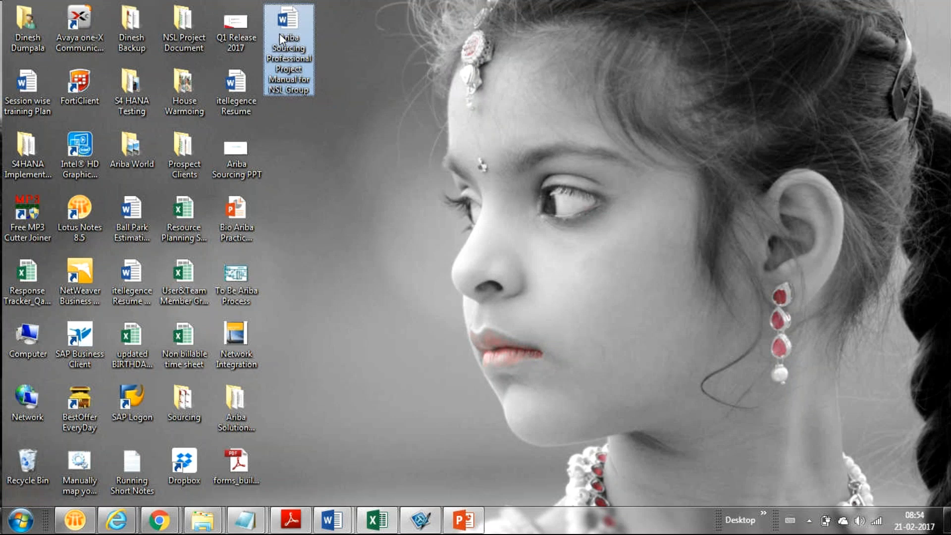
pyautogui.doubleClick(280, 42)
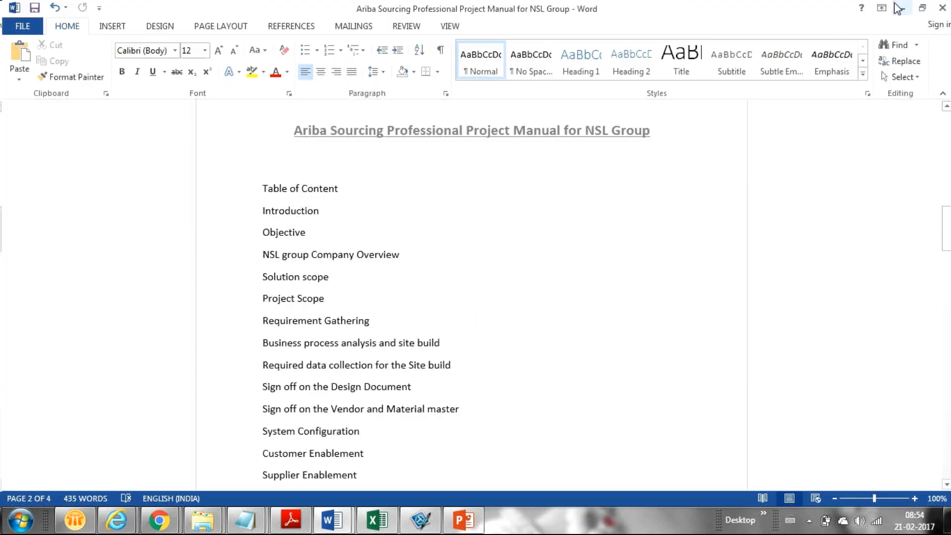
pyautogui.click(897, 7)
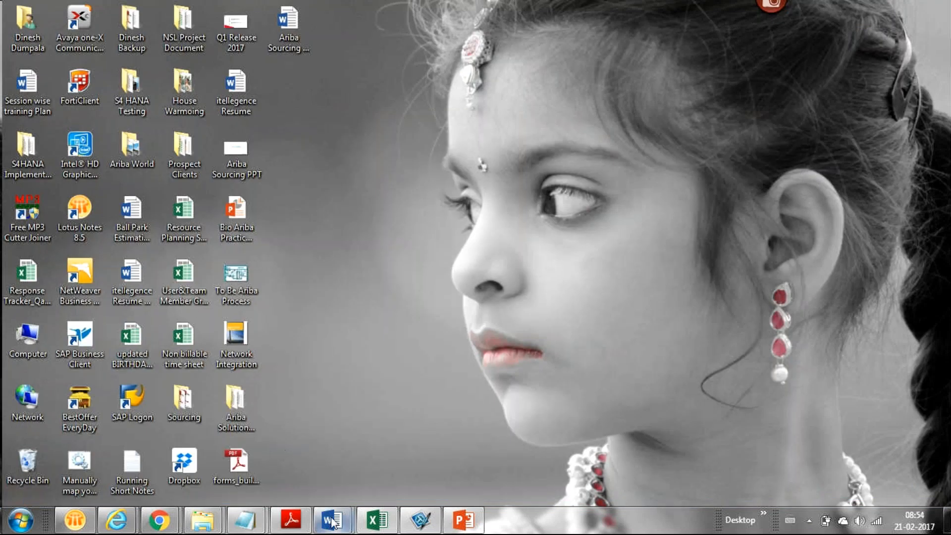
pyautogui.moveTo(332, 521)
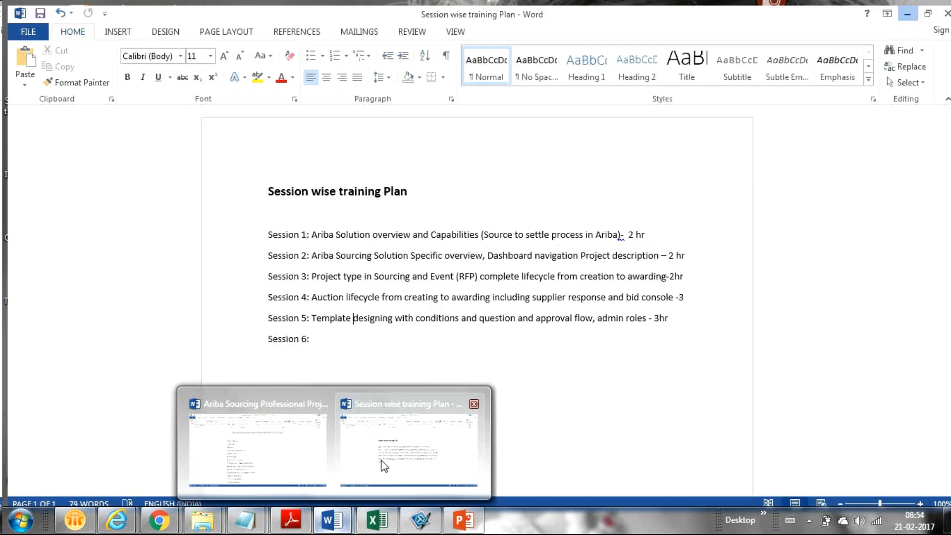
# In the Session wise training Plan, enlarge Sessions 1–5 to 14 pt, then restore them to 11 pt.
pyautogui.click(382, 466)
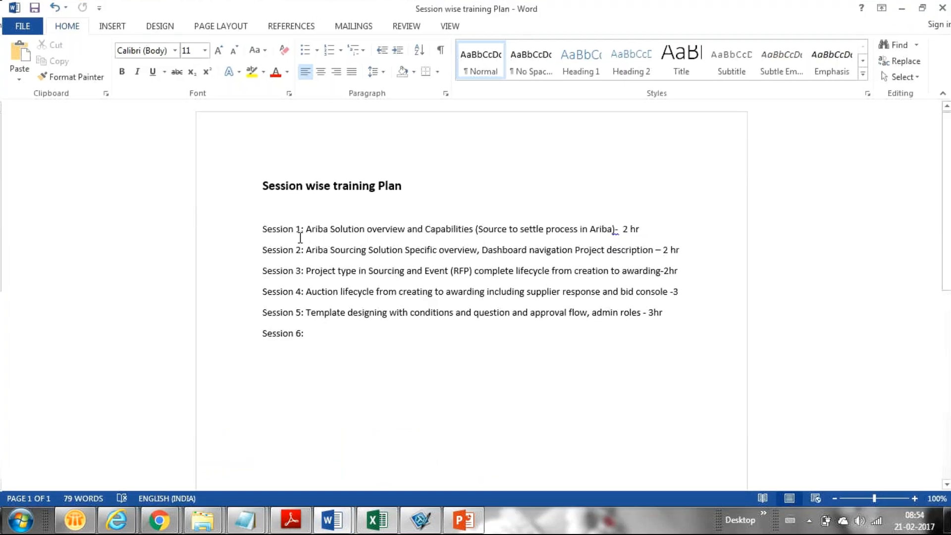
pyautogui.click(256, 231)
pyautogui.moveTo(256, 231); pyautogui.dragTo(670, 311)
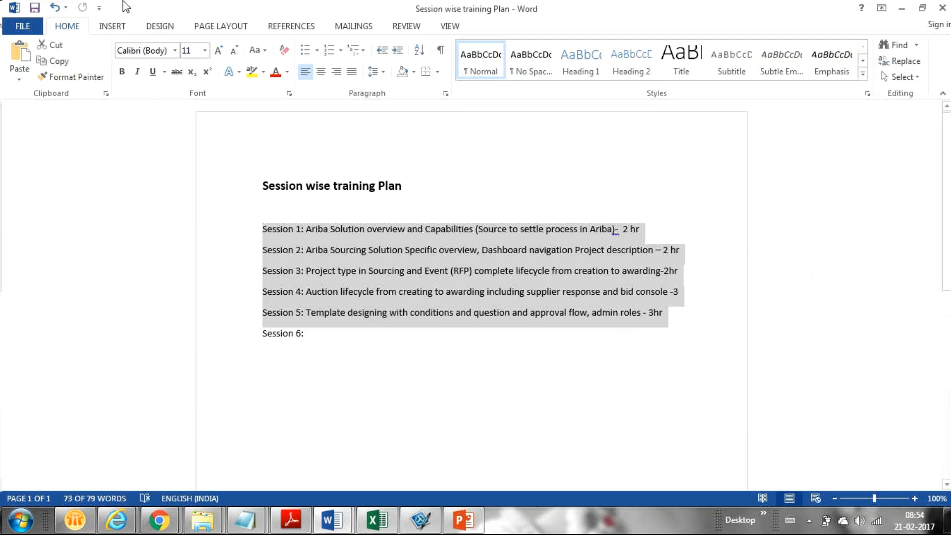
pyautogui.click(220, 51)
pyautogui.click(220, 51)
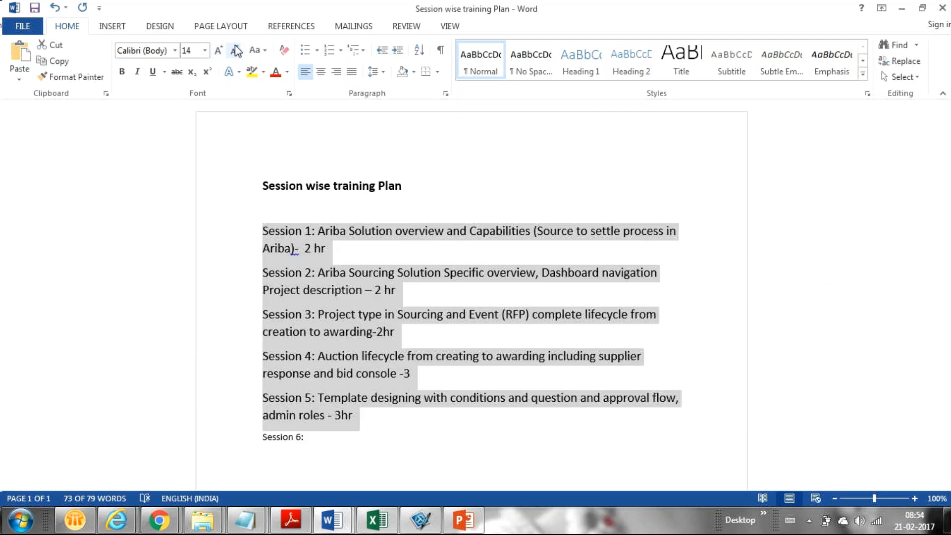
pyautogui.click(236, 49)
pyautogui.click(235, 50)
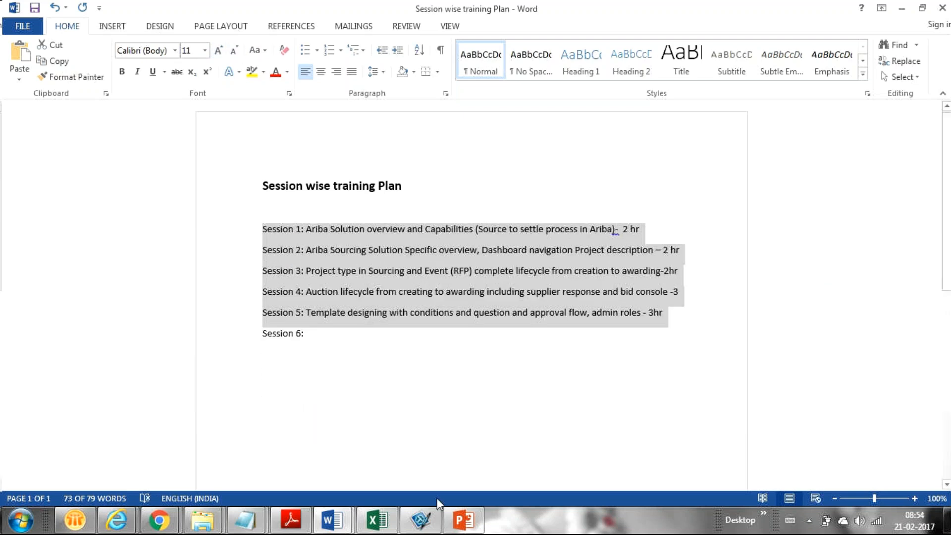
pyautogui.click(415, 452)
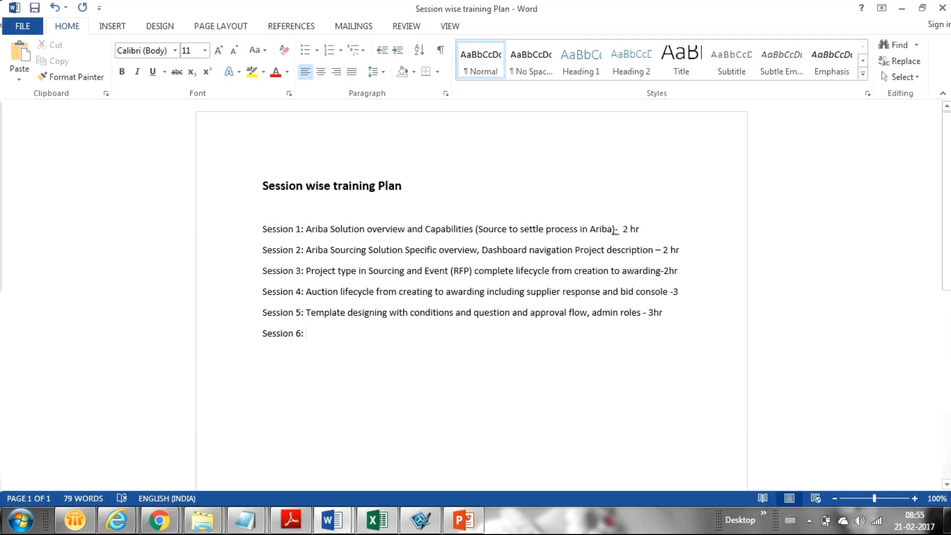
pyautogui.click(245, 521)
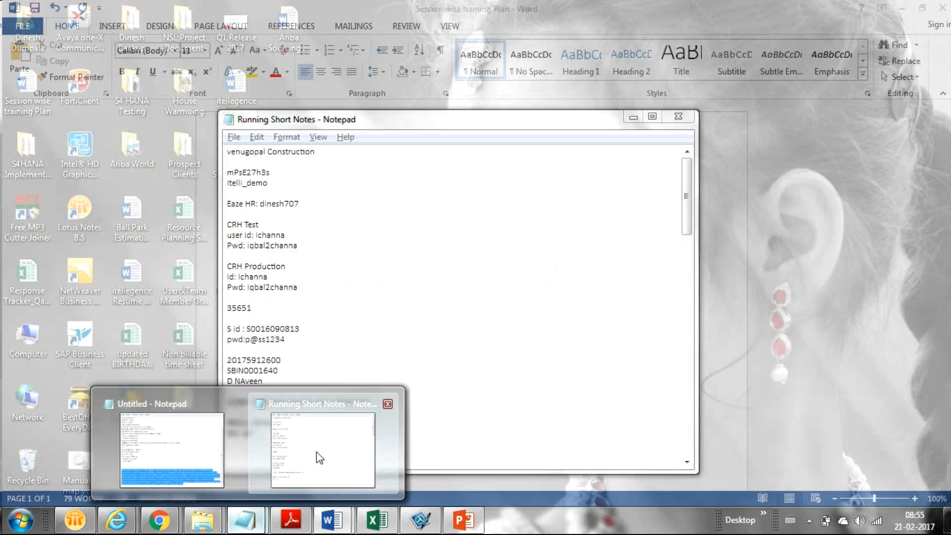
pyautogui.click(318, 456)
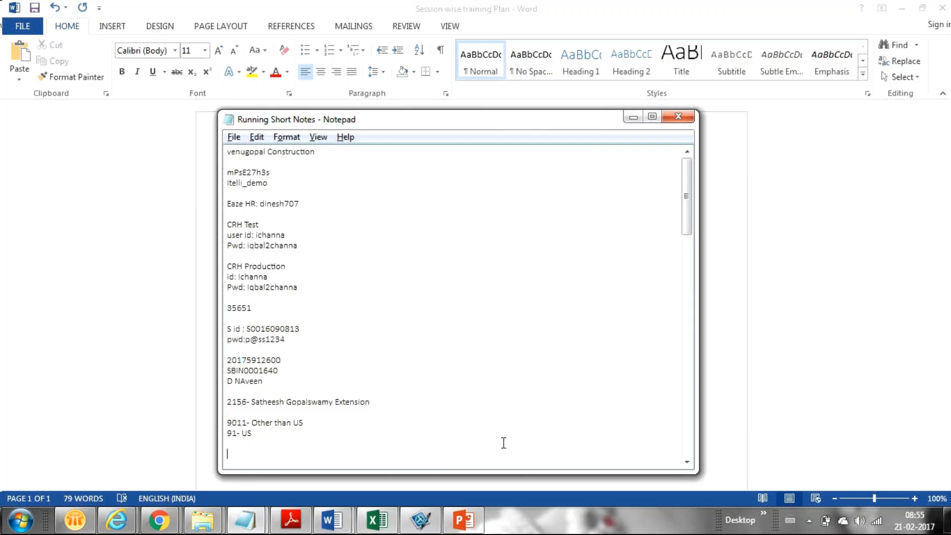
pyautogui.scroll(-10, 504, 442)
pyautogui.press('Down')
pyautogui.press('Down')
pyautogui.press('Down')
pyautogui.press('Down')
pyautogui.press('Down')
pyautogui.press('Down')
pyautogui.press('Down')
pyautogui.press('Down')
pyautogui.press('Down')
pyautogui.press('Down')
pyautogui.press('Down')
pyautogui.press('Down')
pyautogui.press('Down')
pyautogui.press('Down')
pyautogui.press('Down')
pyautogui.press('Down')
pyautogui.press('Down')
pyautogui.press('Down')
pyautogui.press('Down')
pyautogui.press('Down')
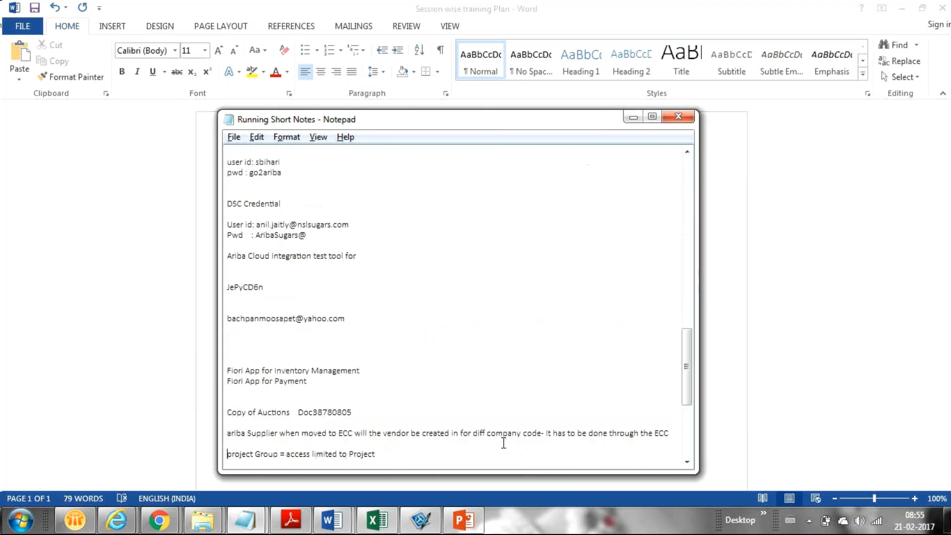
pyautogui.press('Down')
pyautogui.press('Down')
pyautogui.press('Down')
pyautogui.press('Down')
pyautogui.press('Down')
pyautogui.press('Down')
pyautogui.press('Down')
pyautogui.press('Down')
pyautogui.press('Down')
pyautogui.press('Down')
pyautogui.press('Down')
pyautogui.press('Down')
pyautogui.press('Down')
pyautogui.press('Down')
pyautogui.press('Down')
pyautogui.press('Down')
pyautogui.press('Down')
pyautogui.hotkey('alt', 'Tab')
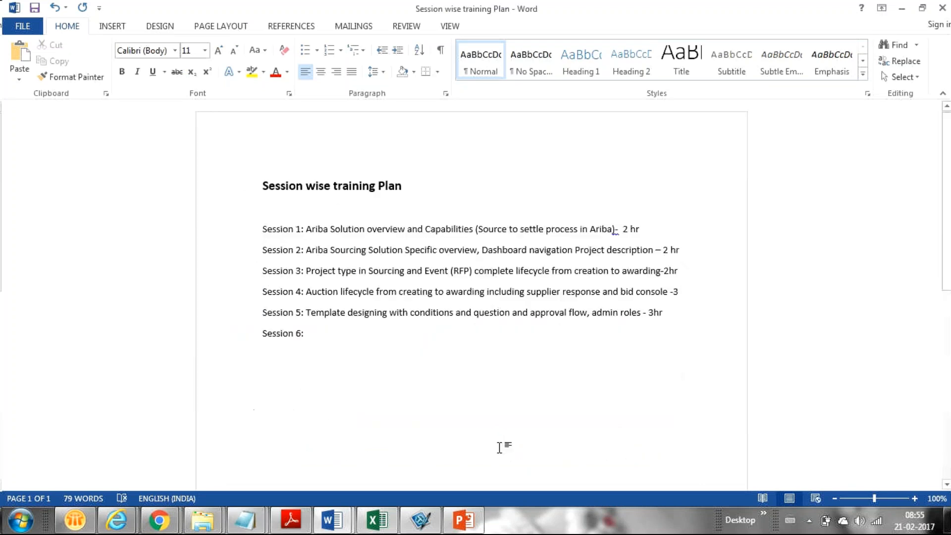
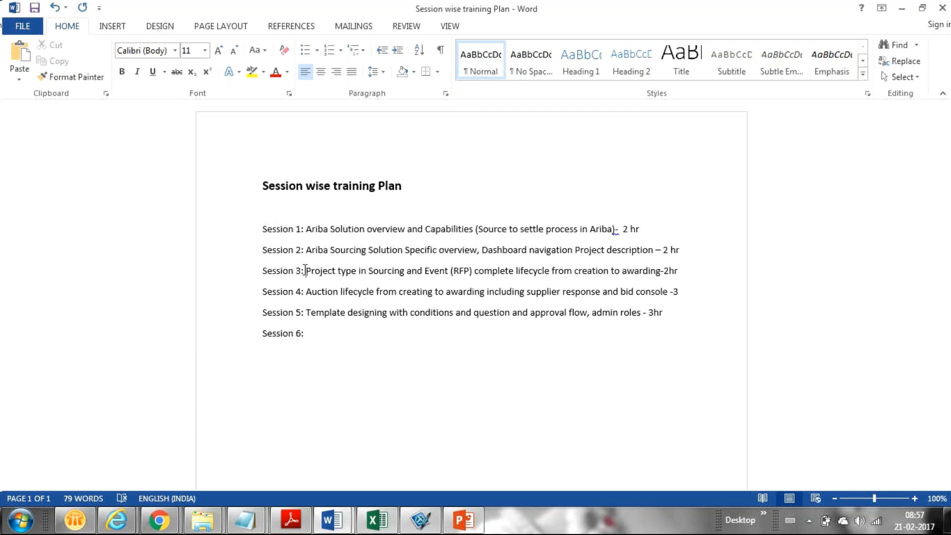
# Enter 'Reporting 1 hr' after 'Session 6:', correcting typos and adding the missing 'p'.
pyautogui.click(324, 334)
pyautogui.write('Reorting 1 hr')
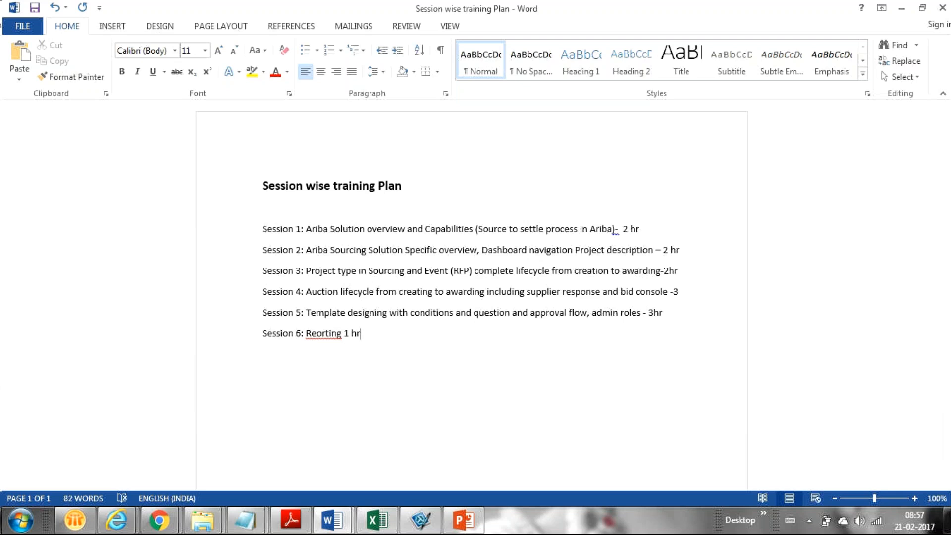
pyautogui.click(314, 337)
pyautogui.write('p')
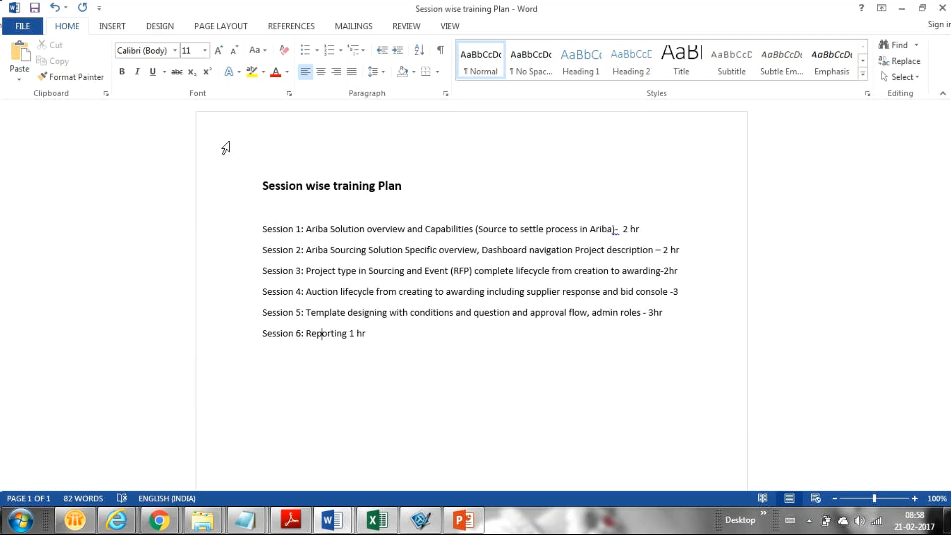
pyautogui.click(160, 523)
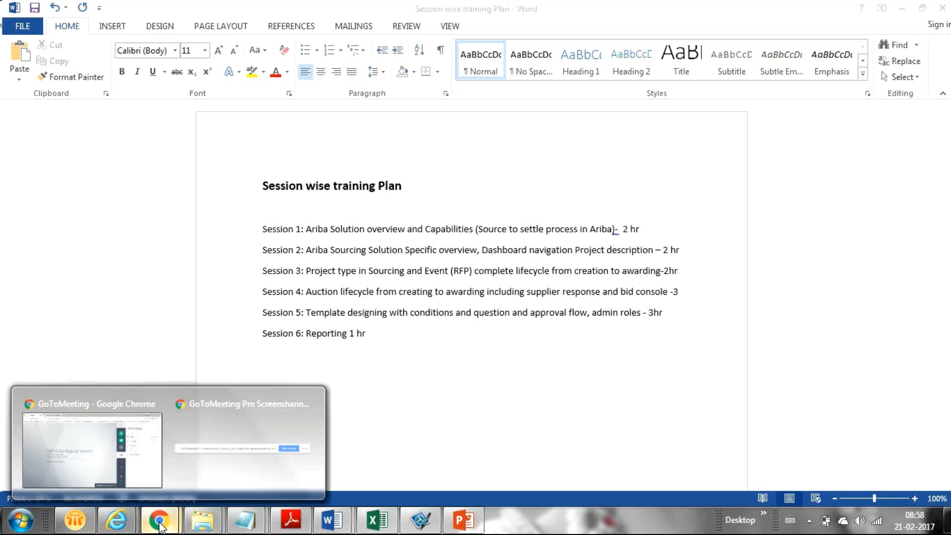
pyautogui.click(75, 460)
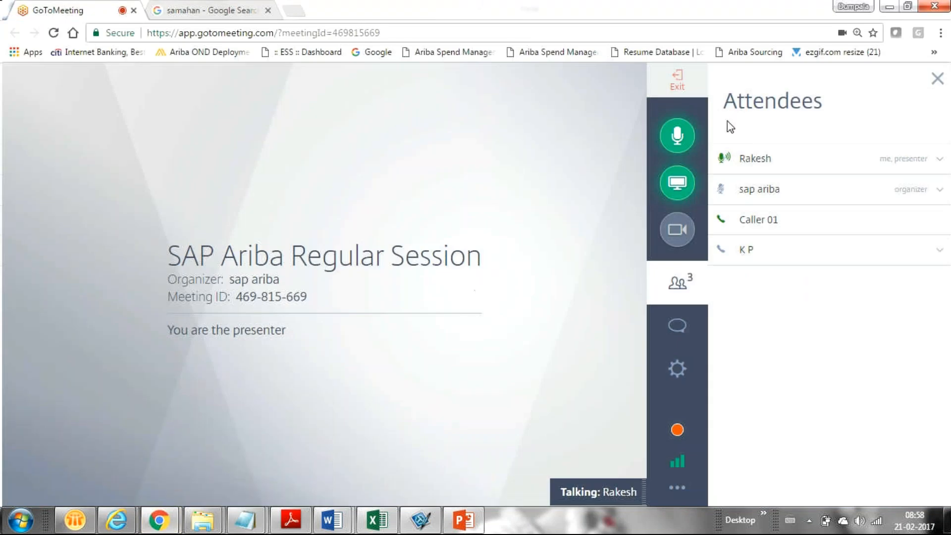
pyautogui.click(887, 7)
pyautogui.click(364, 335)
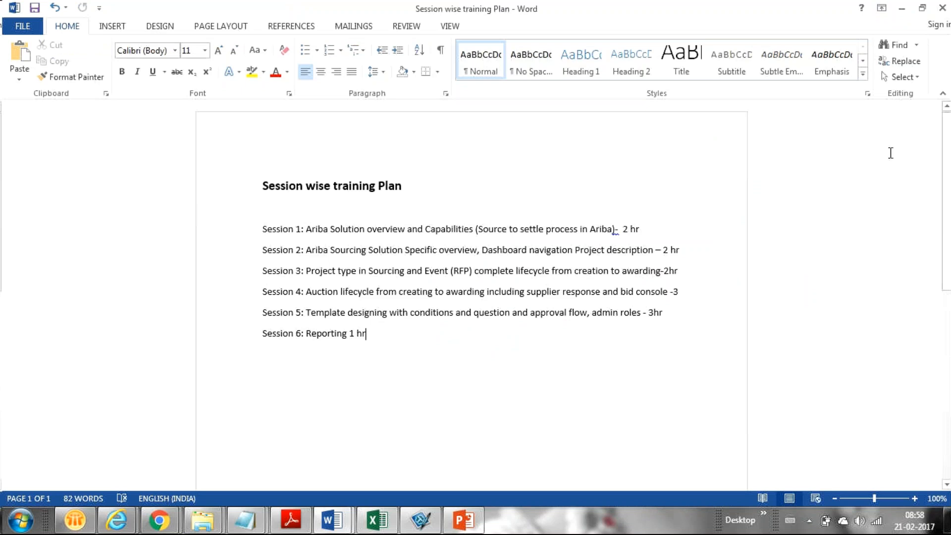
# Close the Word training plan, minimize the Notepad notes, and refresh the desktop twice.
pyautogui.click(940, 6)
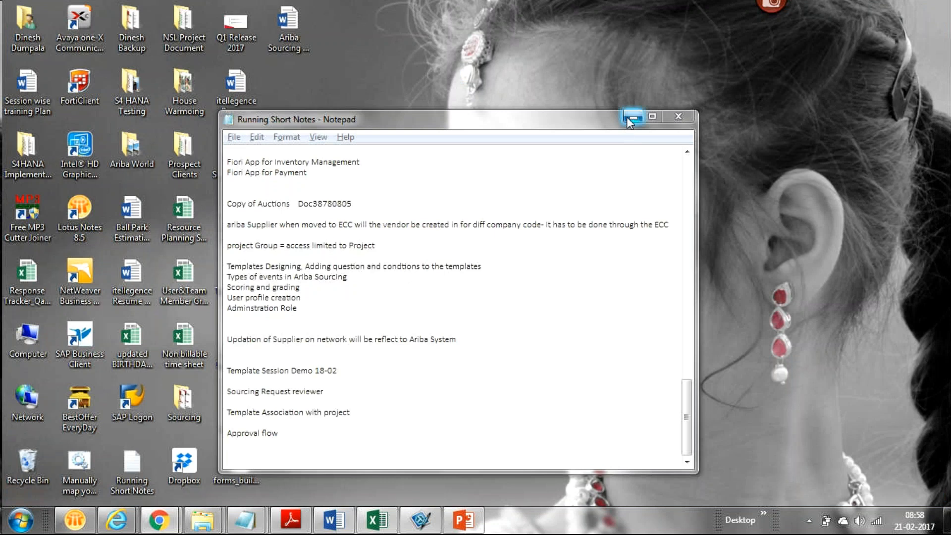
pyautogui.click(629, 118)
pyautogui.rightClick(572, 134)
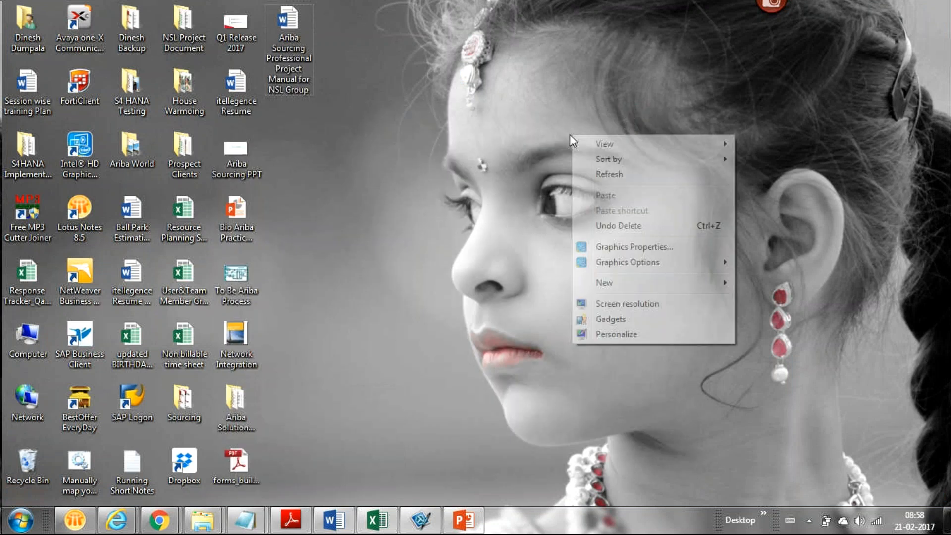
pyautogui.click(617, 175)
pyautogui.rightClick(617, 172)
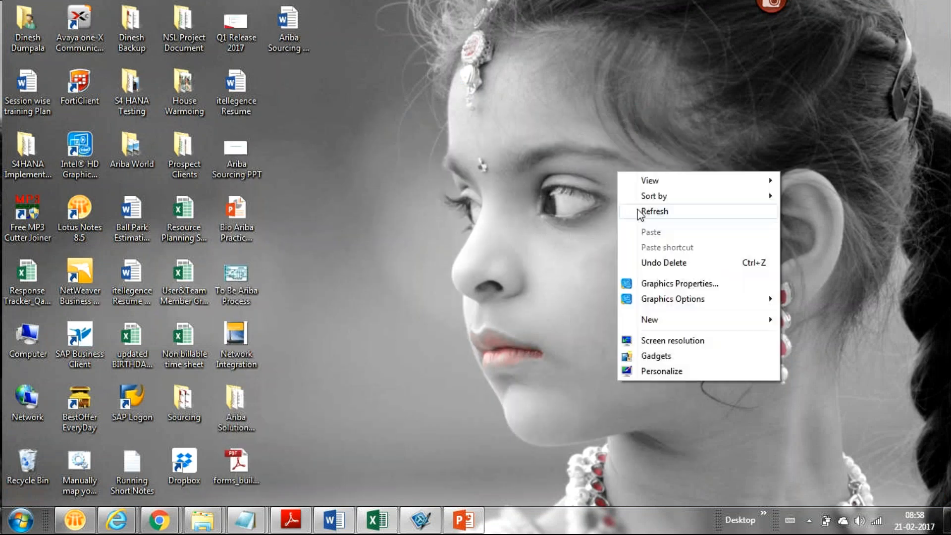
pyautogui.click(642, 211)
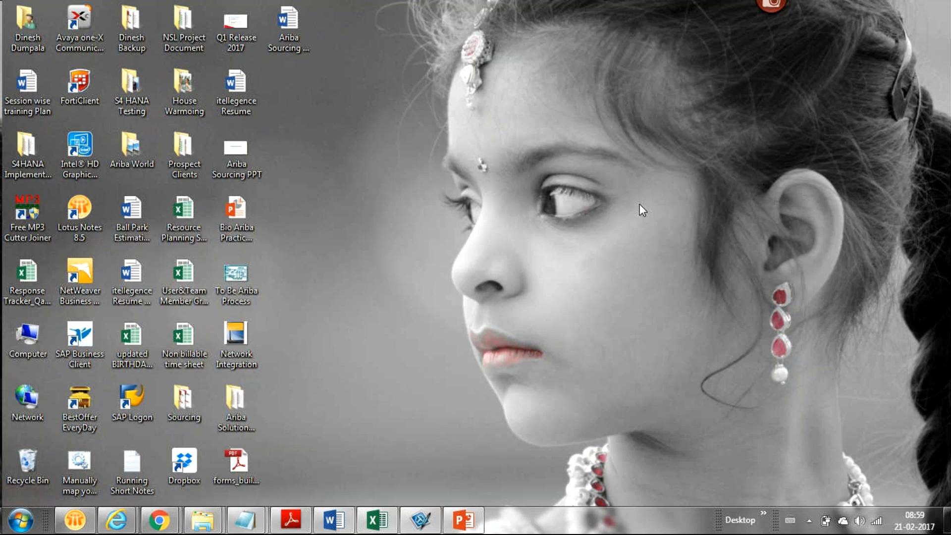
pyautogui.click(913, 518)
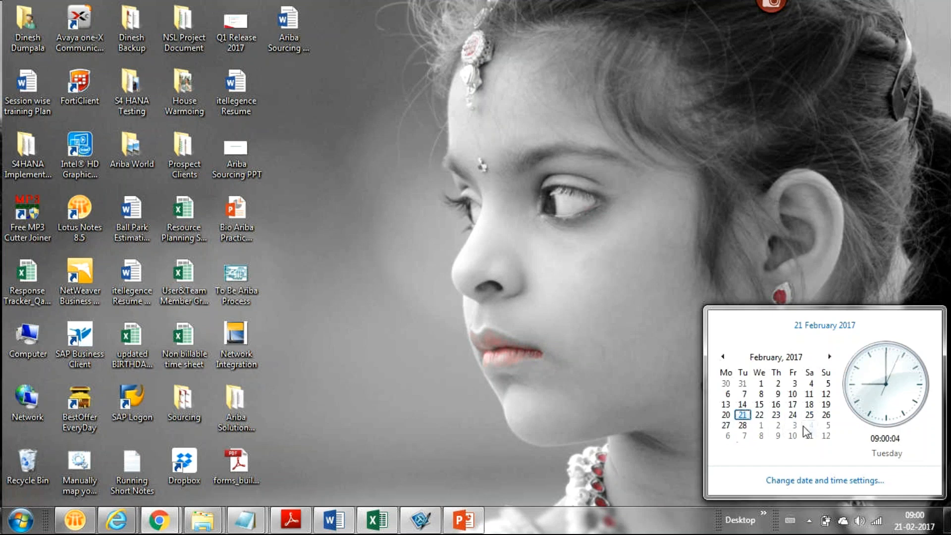
pyautogui.click(819, 357)
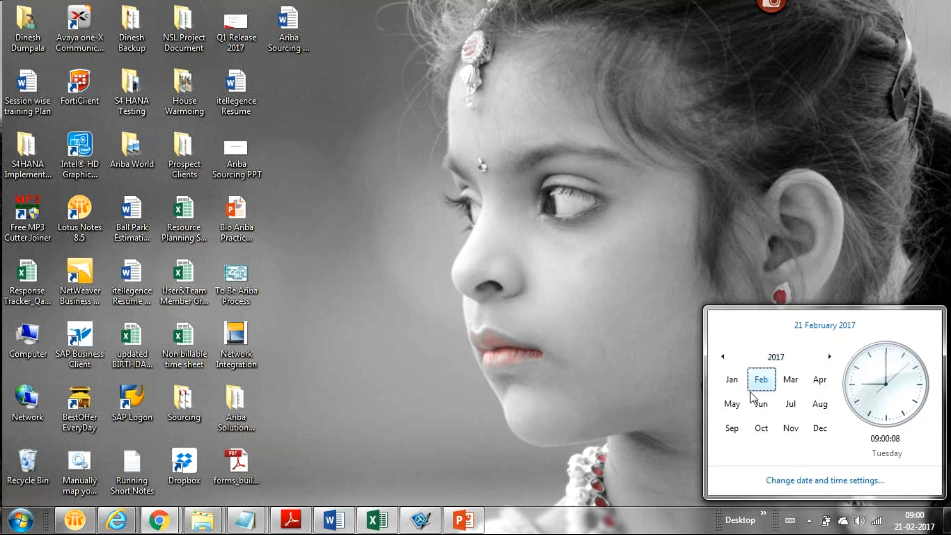
pyautogui.click(790, 380)
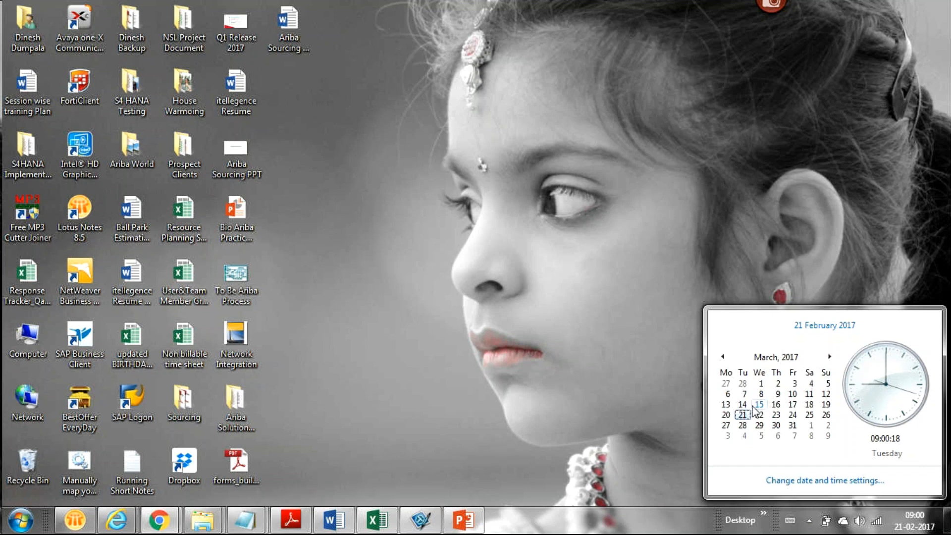
pyautogui.click(608, 382)
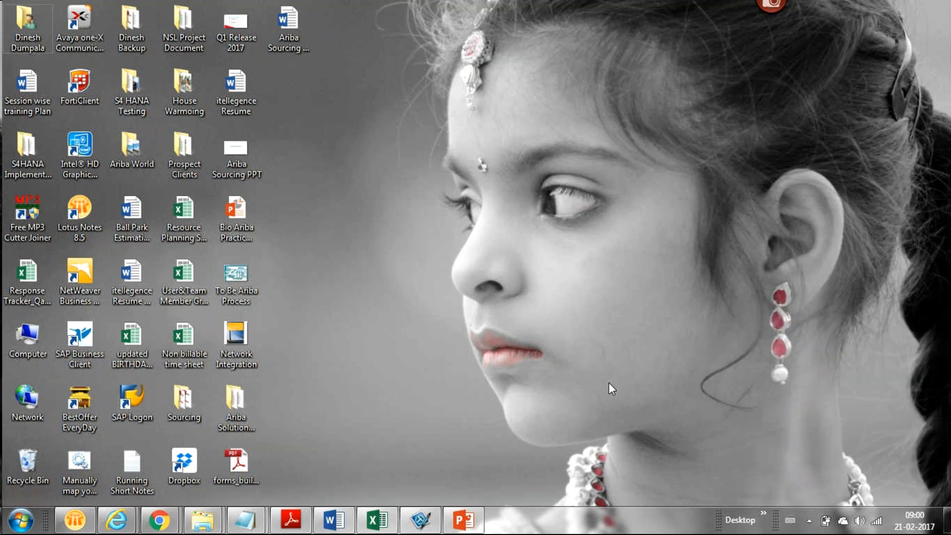
# Refresh the desktop four times from its context menu.
pyautogui.rightClick(508, 165)
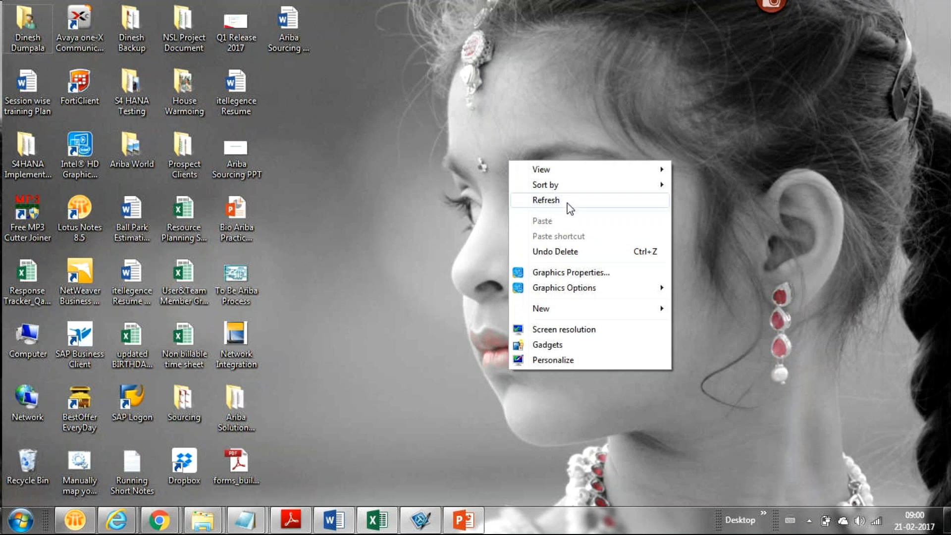
pyautogui.click(564, 201)
pyautogui.rightClick(566, 200)
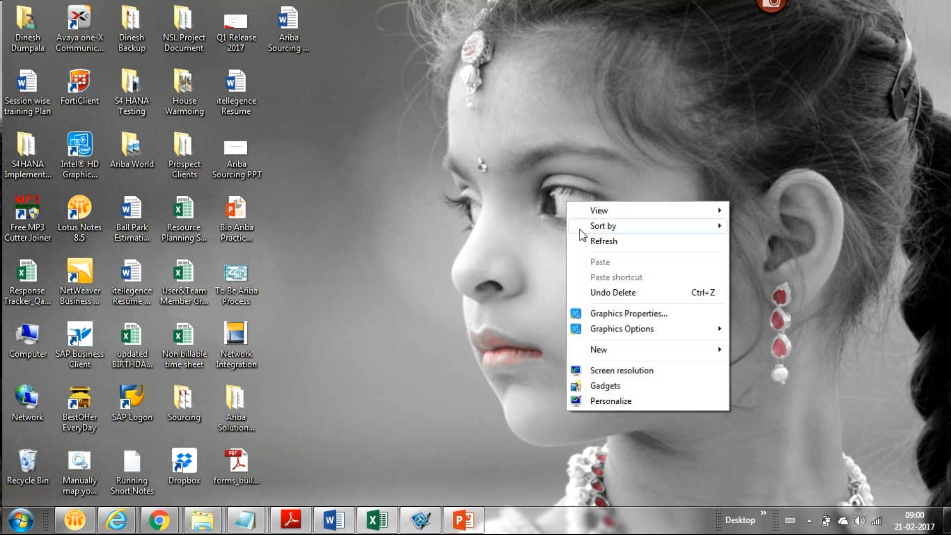
pyautogui.click(590, 244)
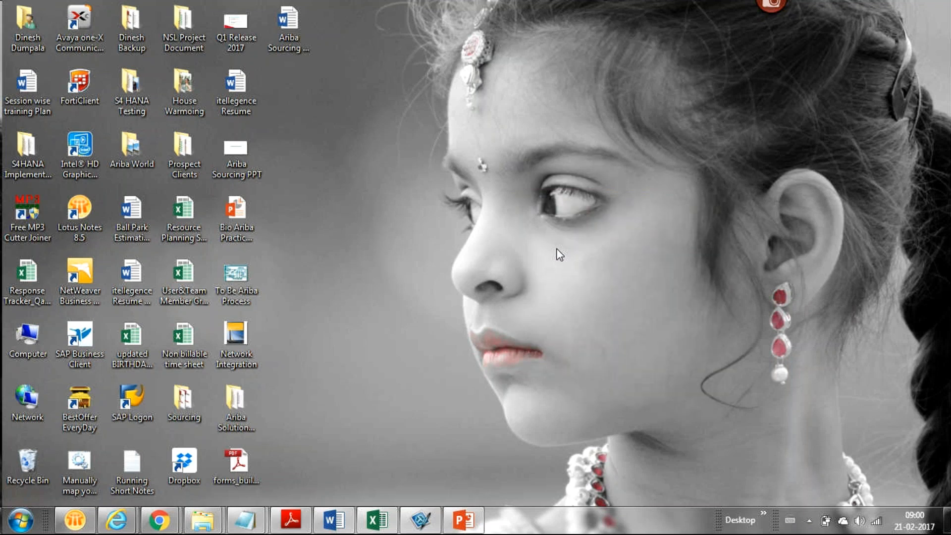
pyautogui.rightClick(559, 255)
pyautogui.click(605, 288)
pyautogui.rightClick(604, 284)
pyautogui.click(637, 326)
# Bring the Chrome GoToMeeting window for SAP Ariba Regular Session back to the front.
pyautogui.moveTo(79, 531)
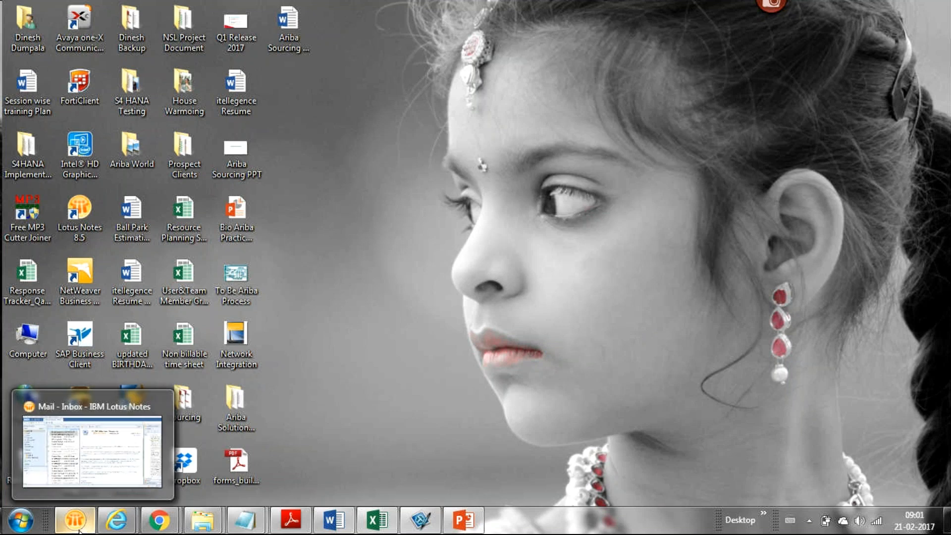
pyautogui.moveTo(117, 524)
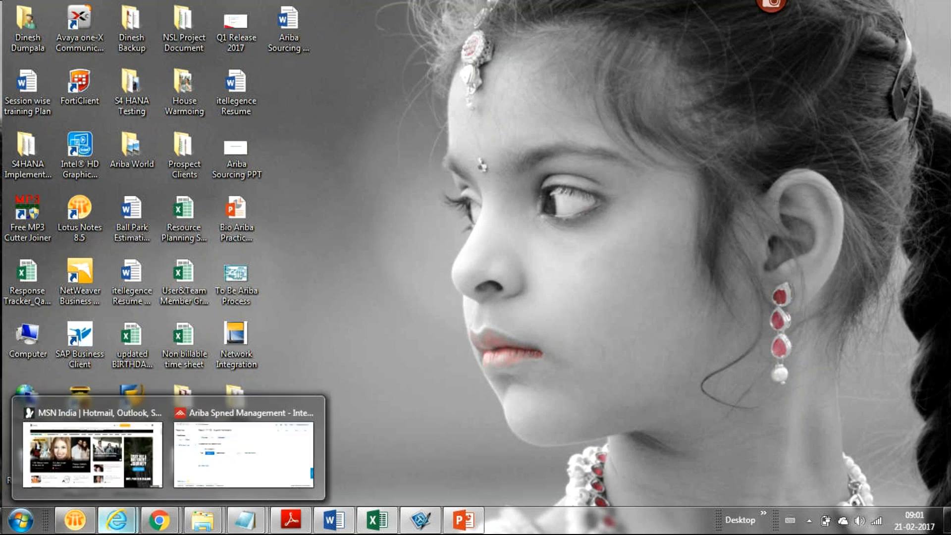
pyautogui.moveTo(159, 520)
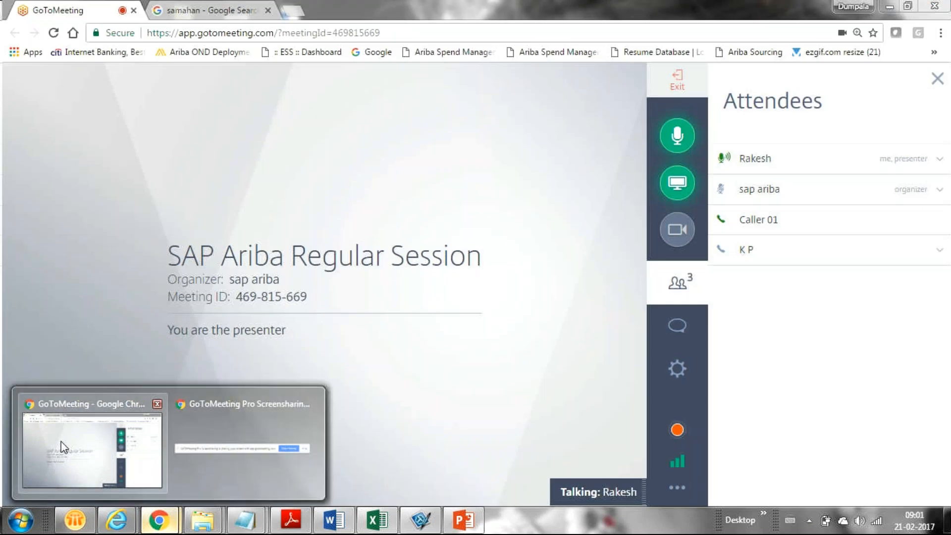
pyautogui.click(61, 446)
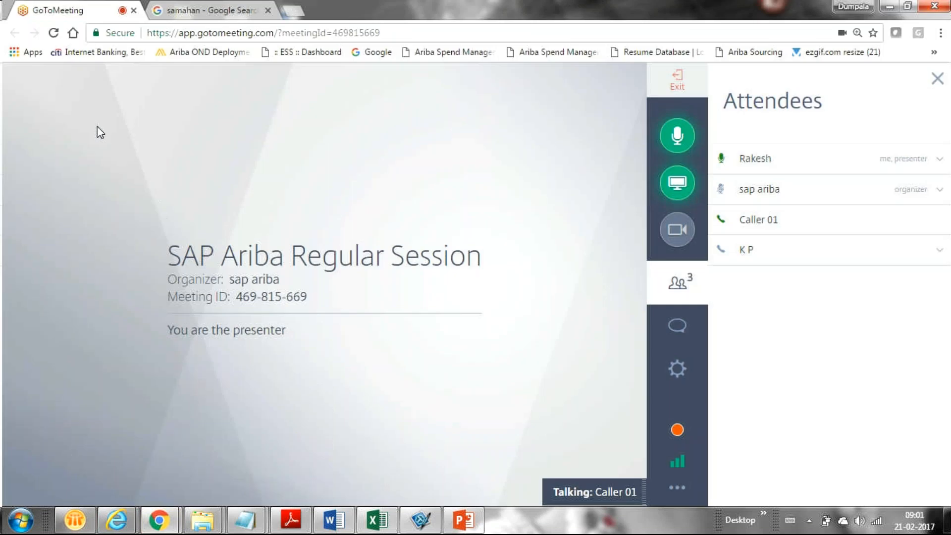